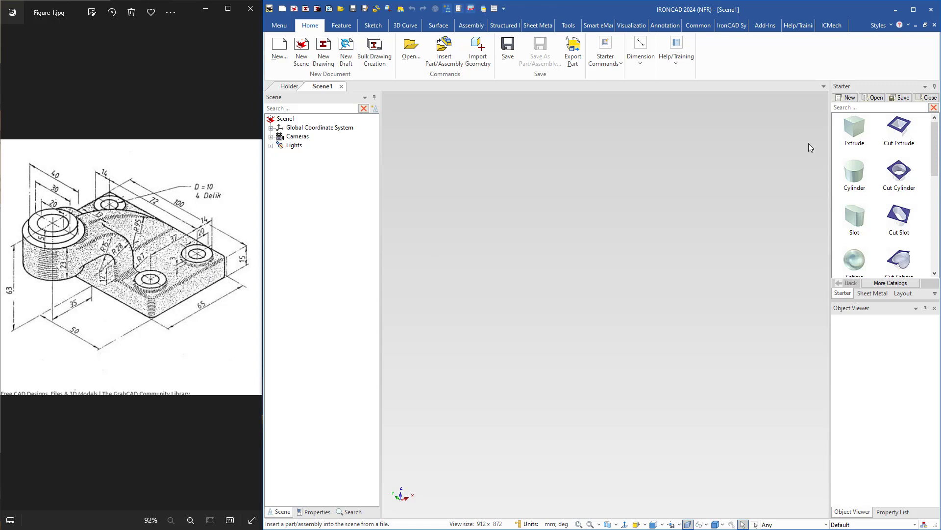
Add an Extrude block to the scene and size it 65 mm wide, 100 mm long and 15 mm high.
left_click_drag(854, 125, 608, 294)
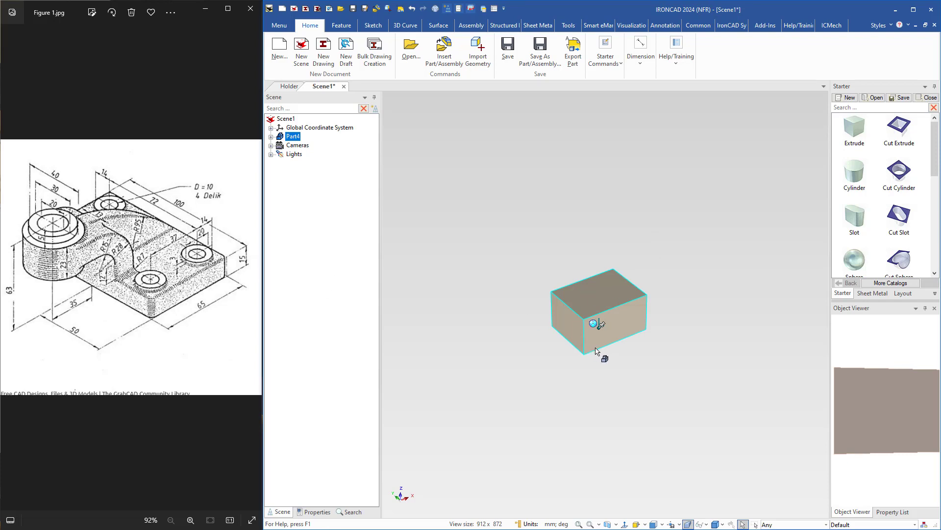
left_click(616, 330)
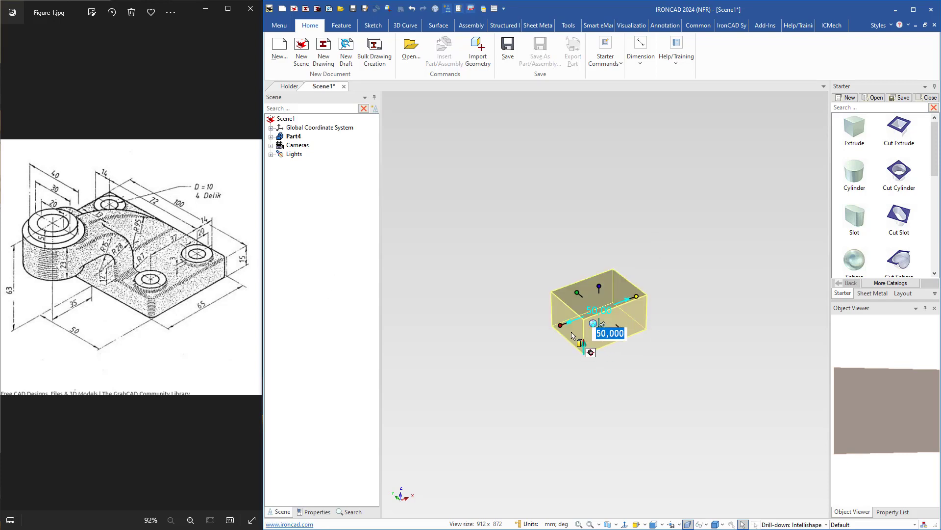
type("65")
key("Return")
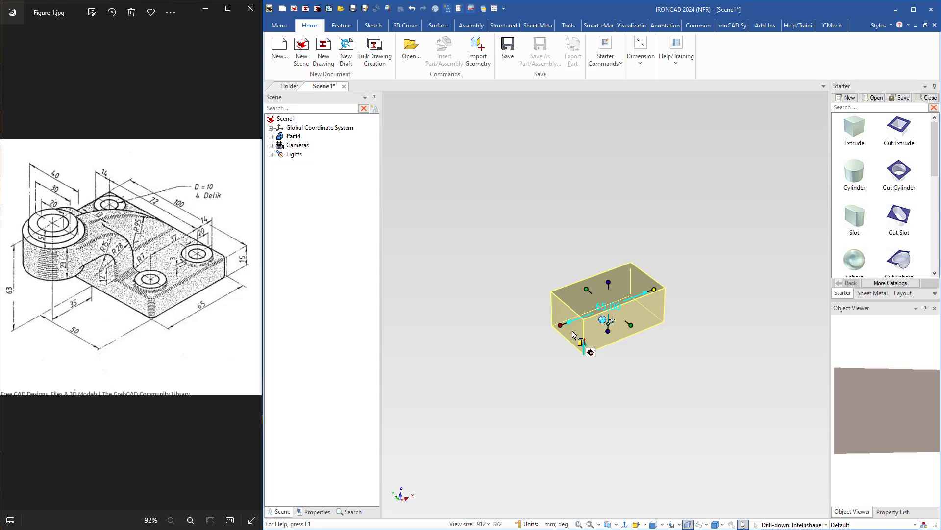
left_click(632, 325)
type("100")
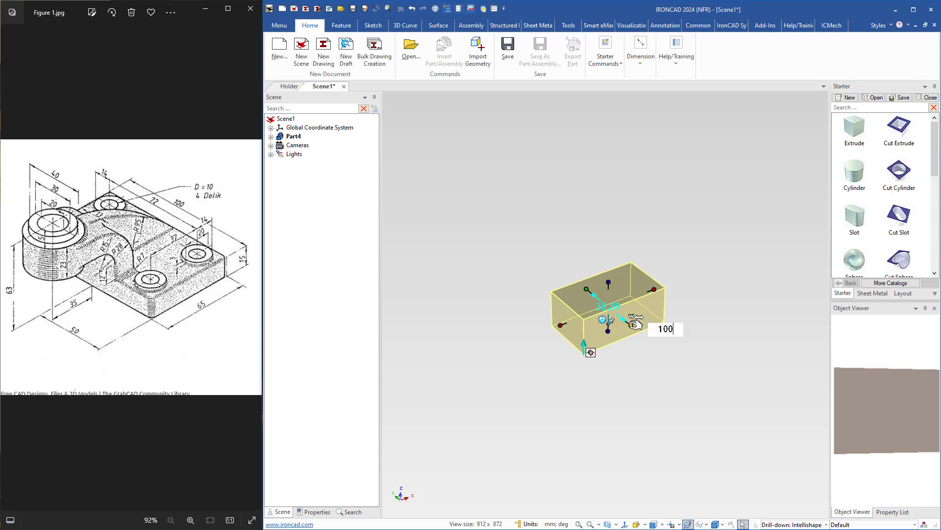
key("Return")
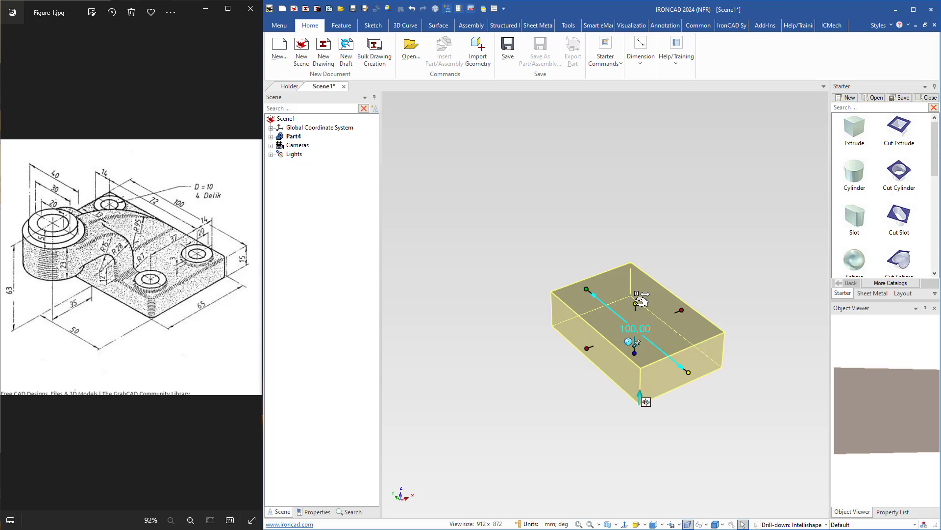
left_click(635, 304)
type("15")
key("Return")
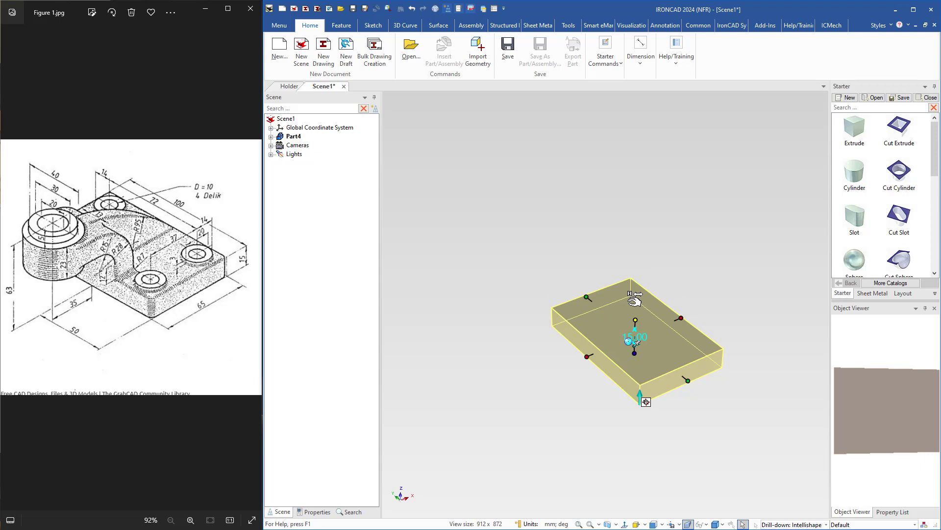
key("F8")
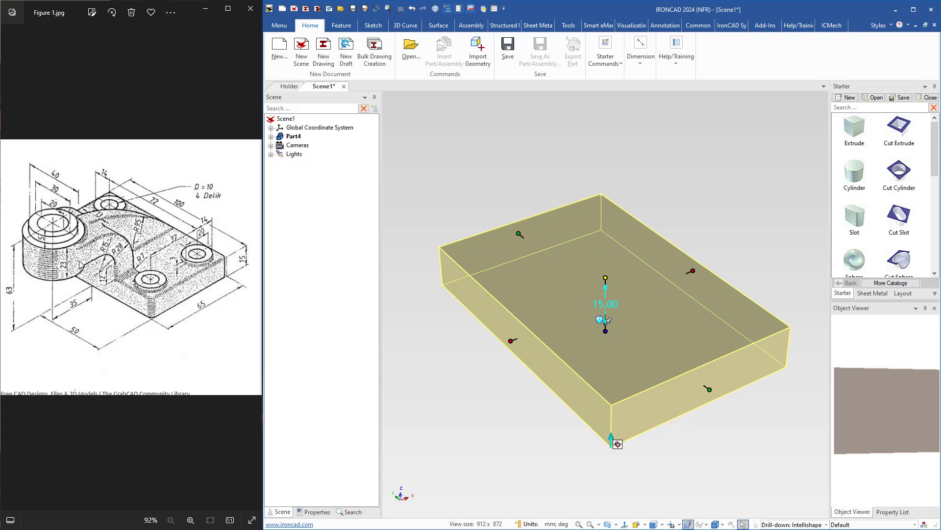
left_click(639, 197)
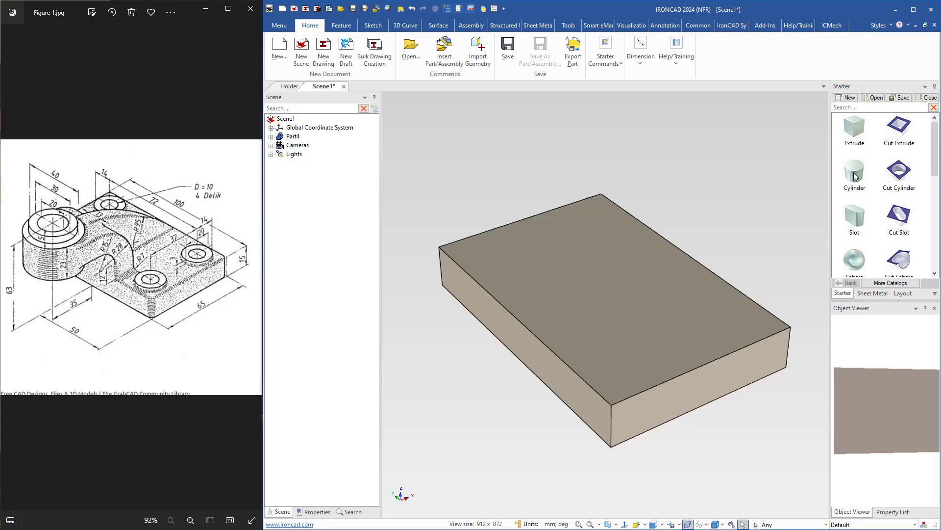
Place a 40 mm diameter cylinder at the centre of the plate's top face and set its height to 23 mm.
left_click_drag(854, 175, 606, 283)
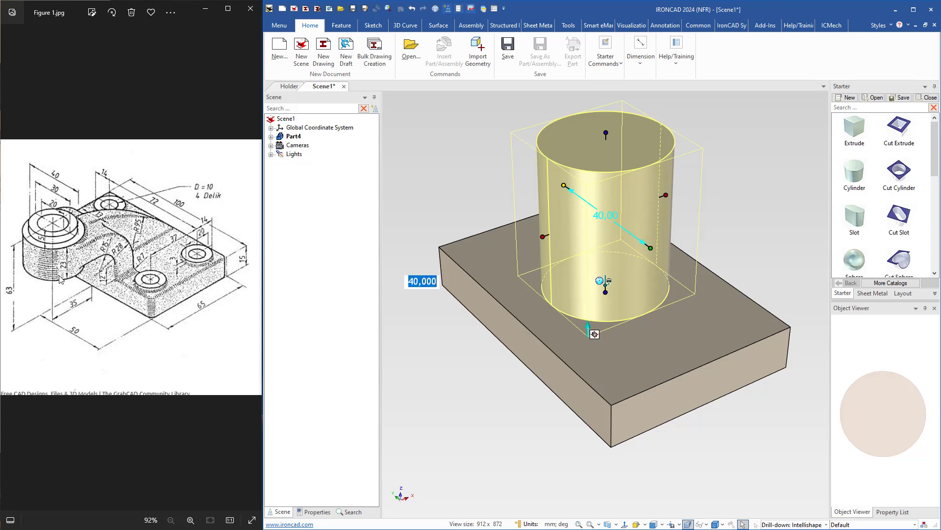
left_click(607, 133)
type("23")
key("Return")
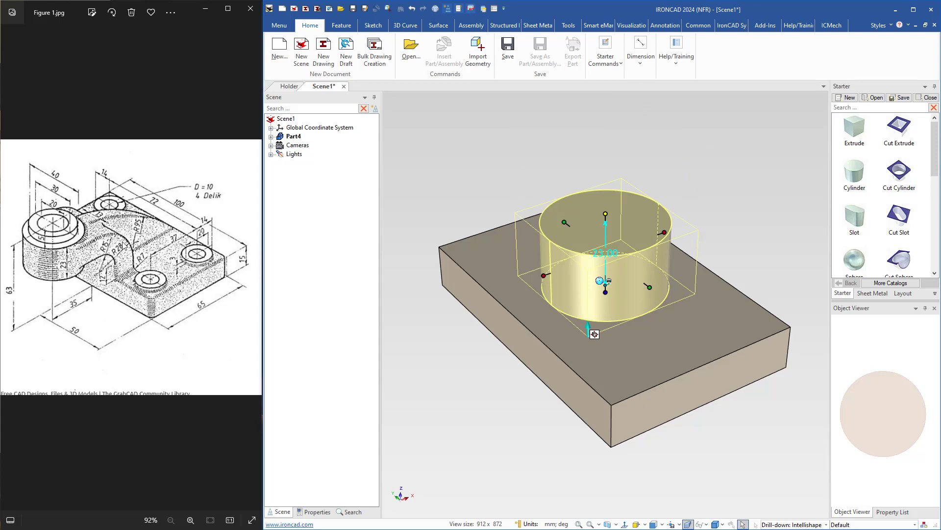
Add a second cylinder centred on the first one's top face, 30 mm in diameter and 5 mm high.
left_click_drag(856, 174, 607, 223)
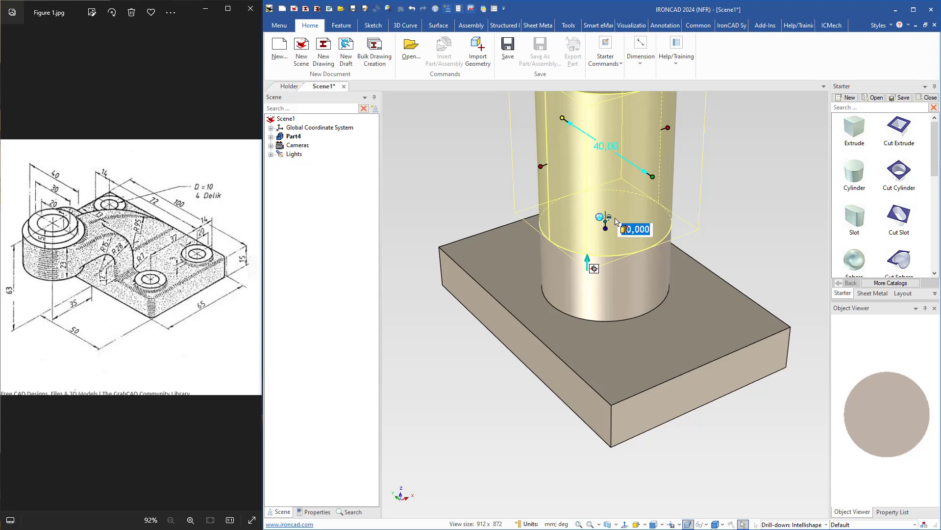
type("30")
key("Return")
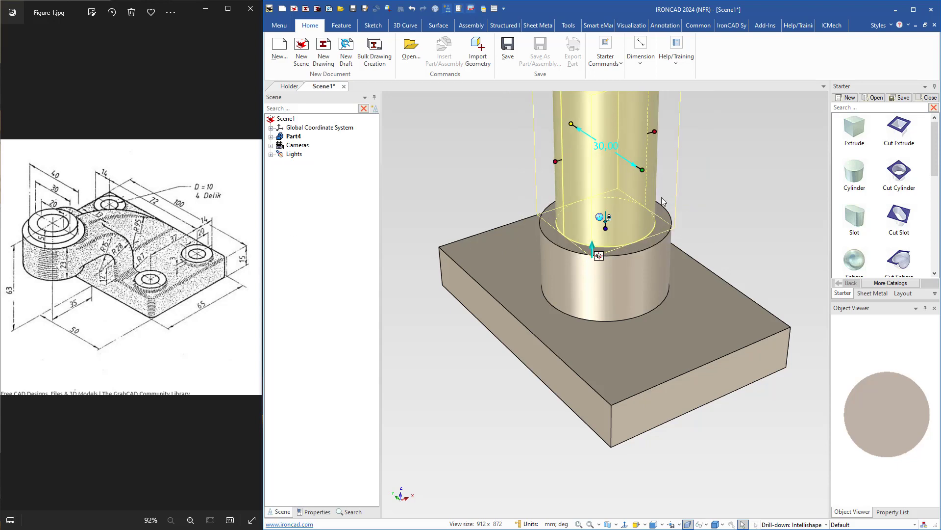
middle_click_drag(662, 202, 651, 311, "shift")
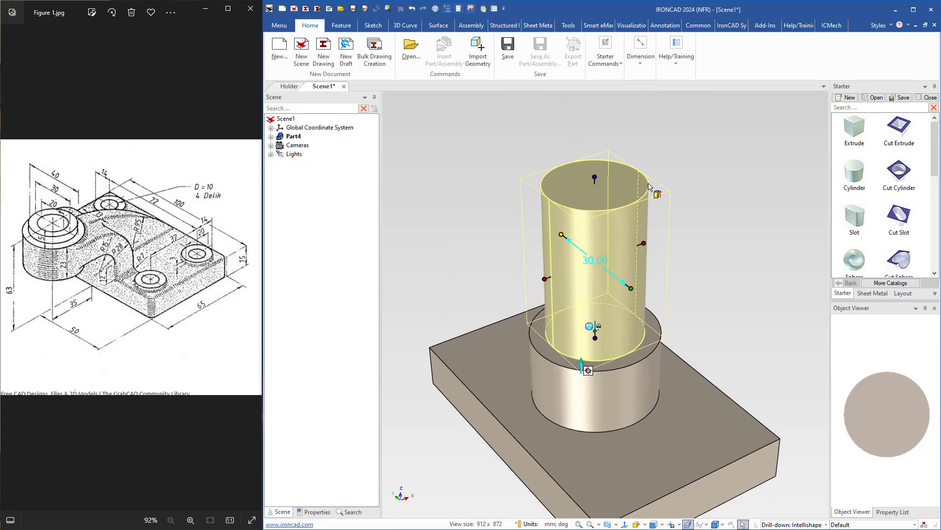
left_click(599, 175)
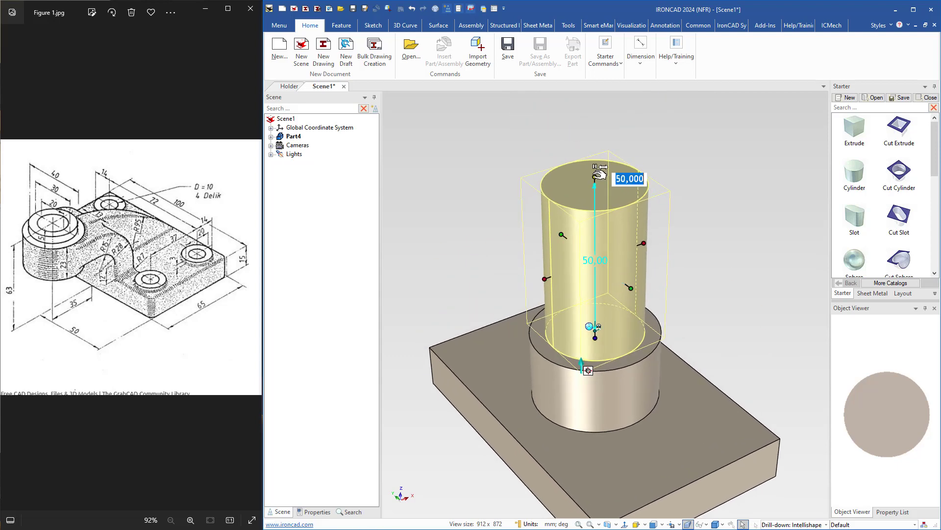
type("5")
key("Return")
Select both cylinders and reposition only their TriBall to the centre of the smaller cylinder's top face.
middle_click_drag(563, 218, 596, 137, "shift")
left_click(604, 319)
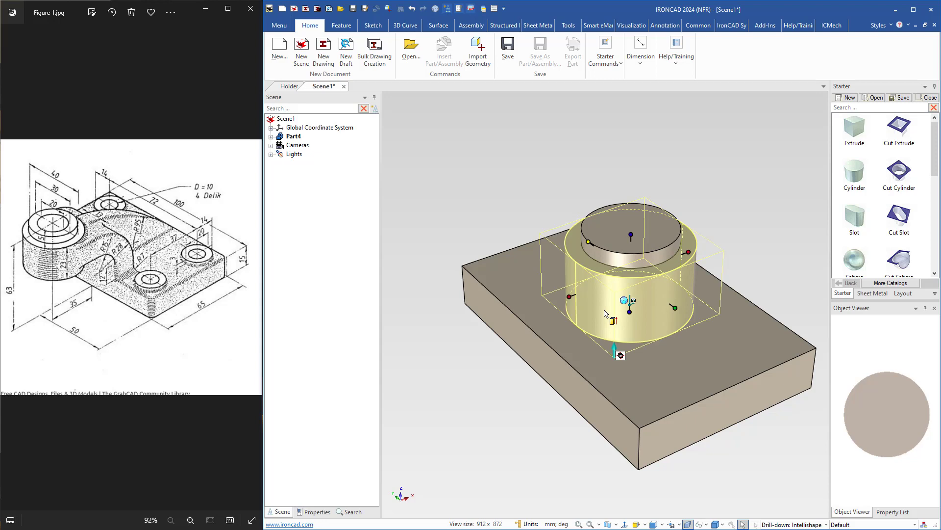
left_click(614, 244)
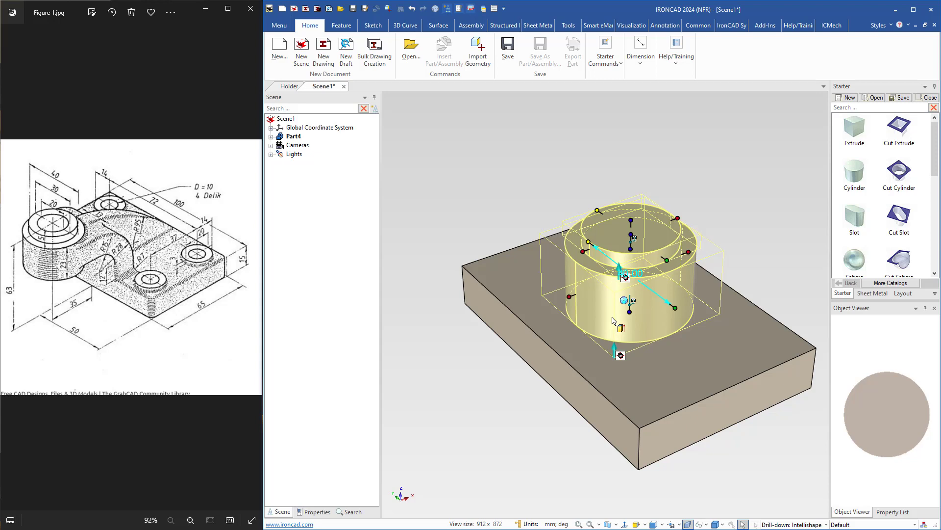
middle_click_drag(613, 320, 613, 296)
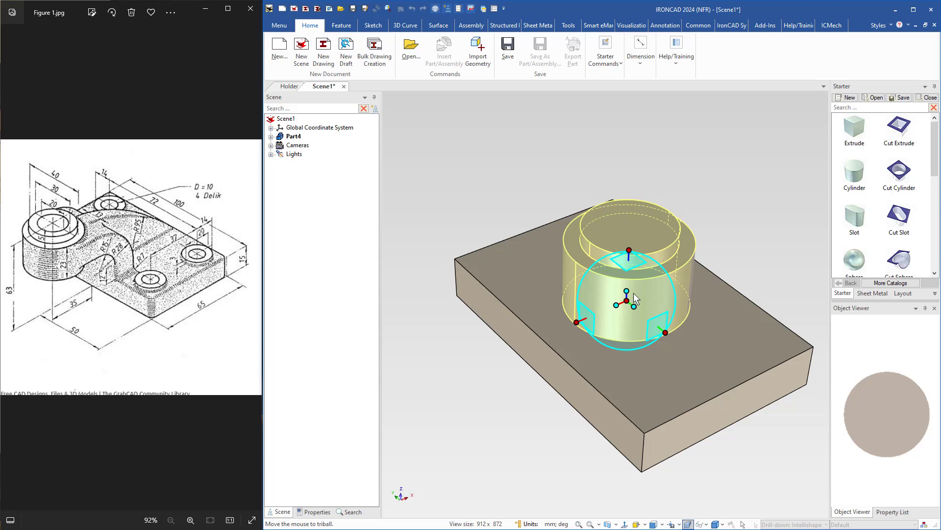
key("space")
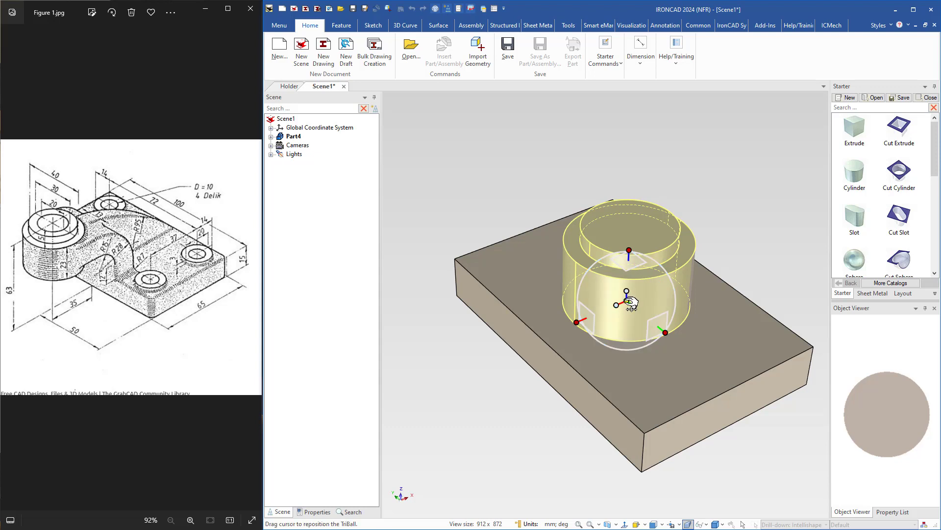
right_click(627, 300)
left_click(660, 362)
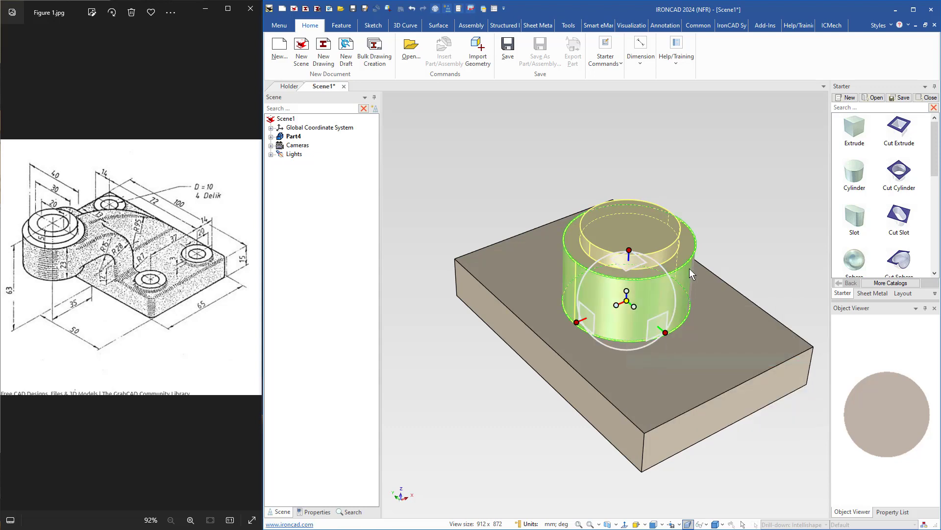
left_click(667, 246)
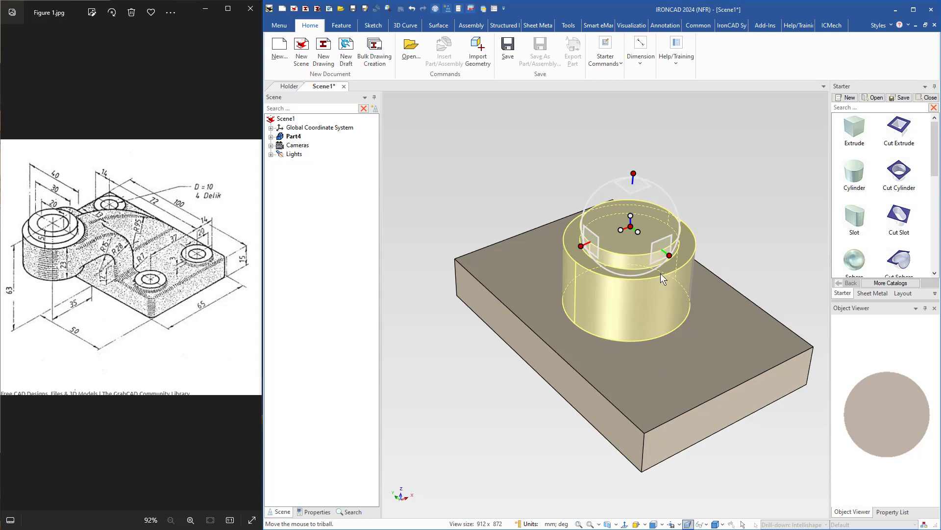
key("space")
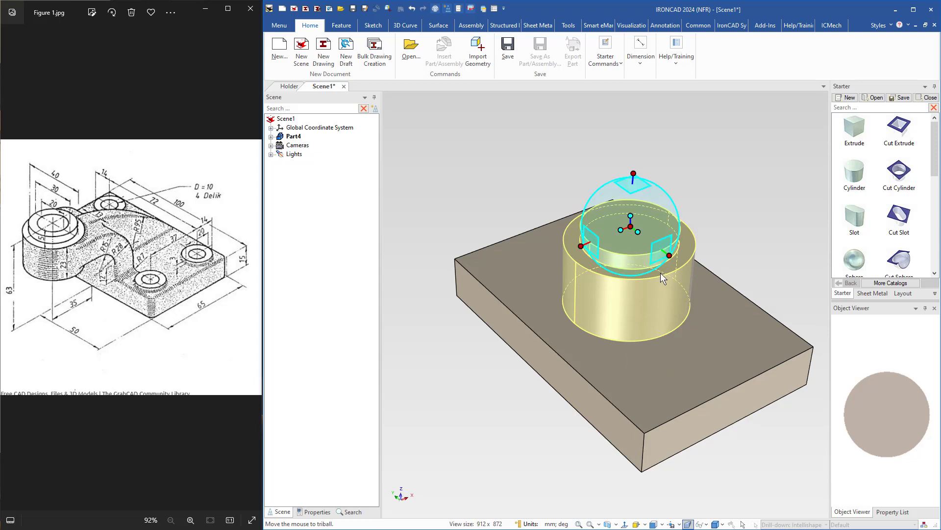
Move both cylinders vertically to a distance of 63 mm from the plate's bottom long edge.
right_click(634, 172)
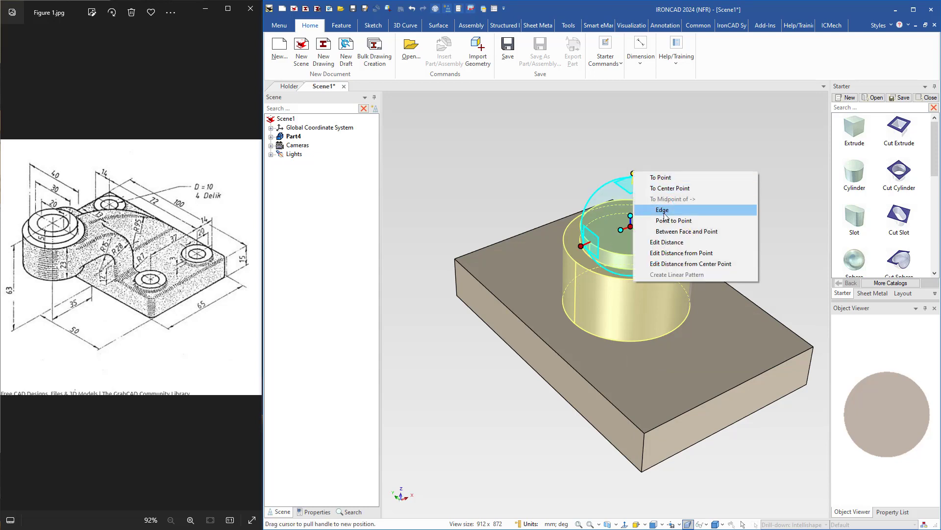
left_click(676, 253)
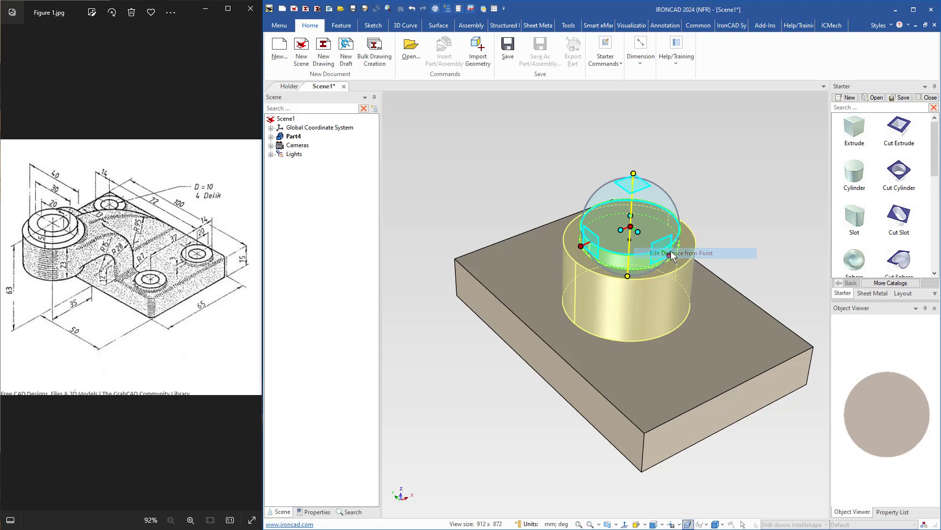
left_click(523, 358)
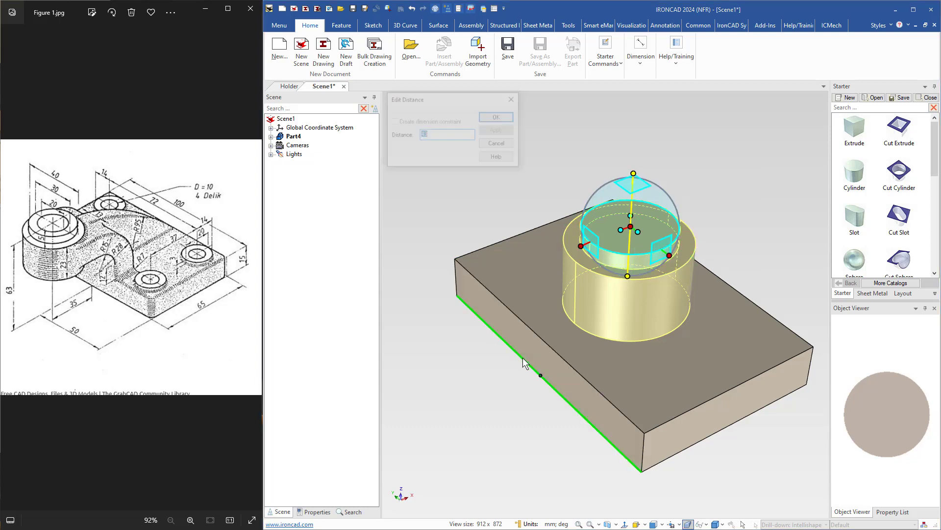
type("6")
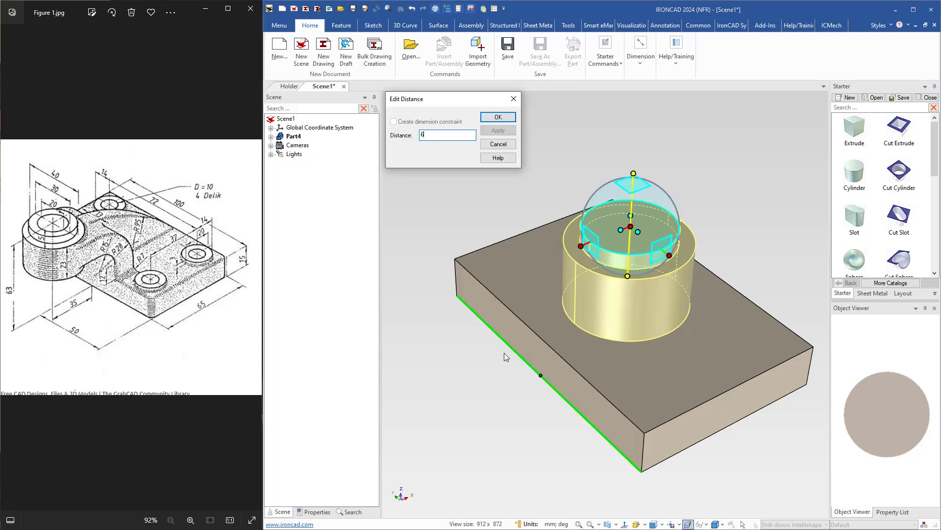
type("3")
key("Return")
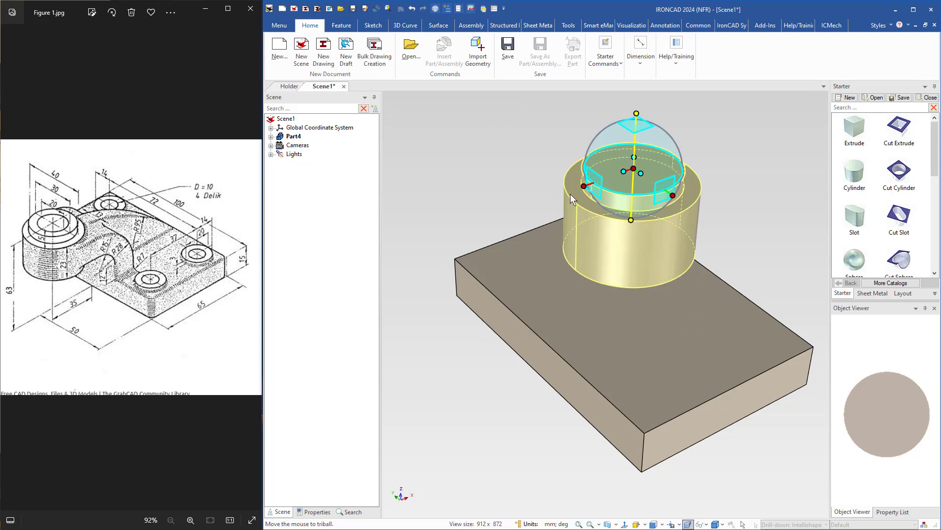
Move both cylinders across the plate's width to a point on its near long top edge.
left_click(584, 186)
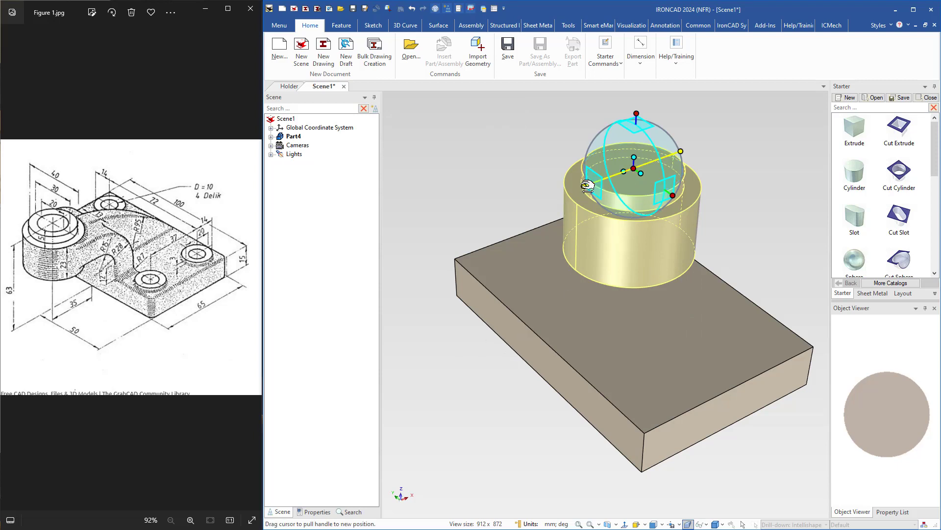
right_click(585, 186)
left_click(609, 195)
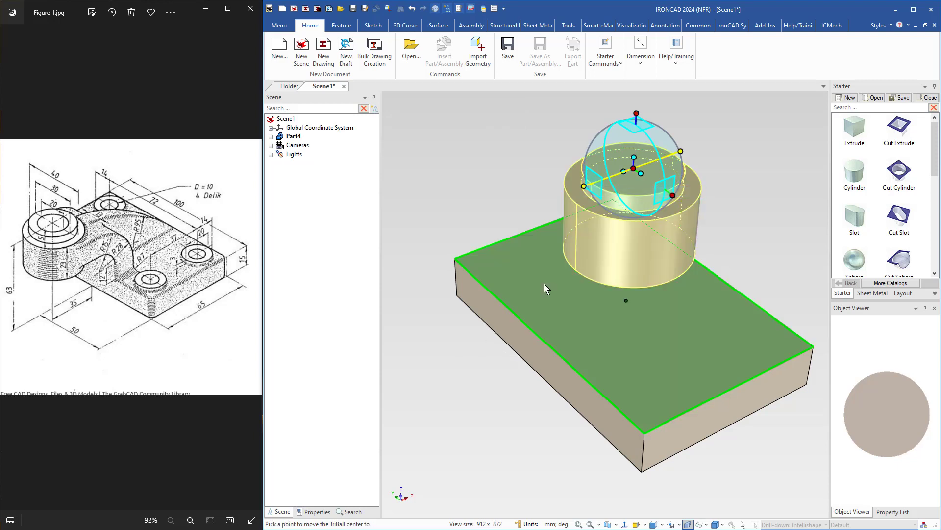
left_click(526, 322)
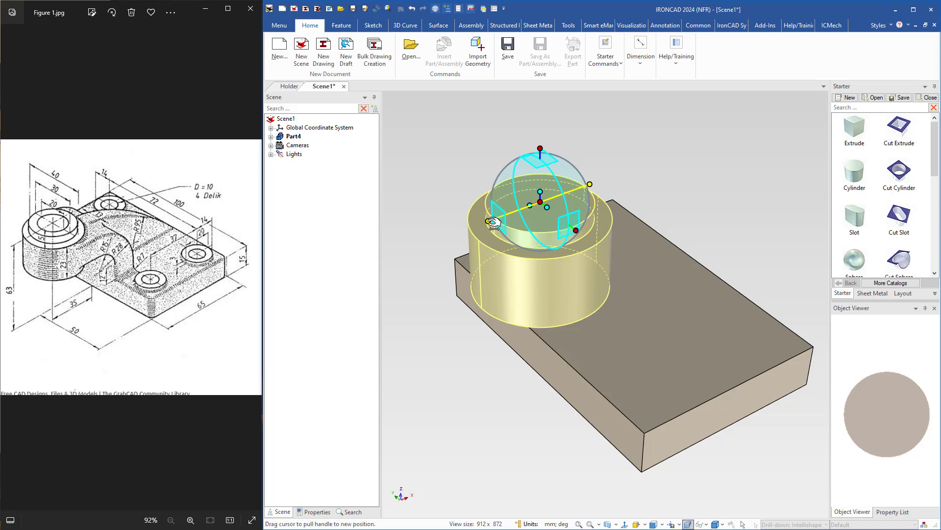
Offset both cylinders 35 mm outward from the plate's long edge and finish the TriBall move.
left_click_drag(493, 222, 423, 244)
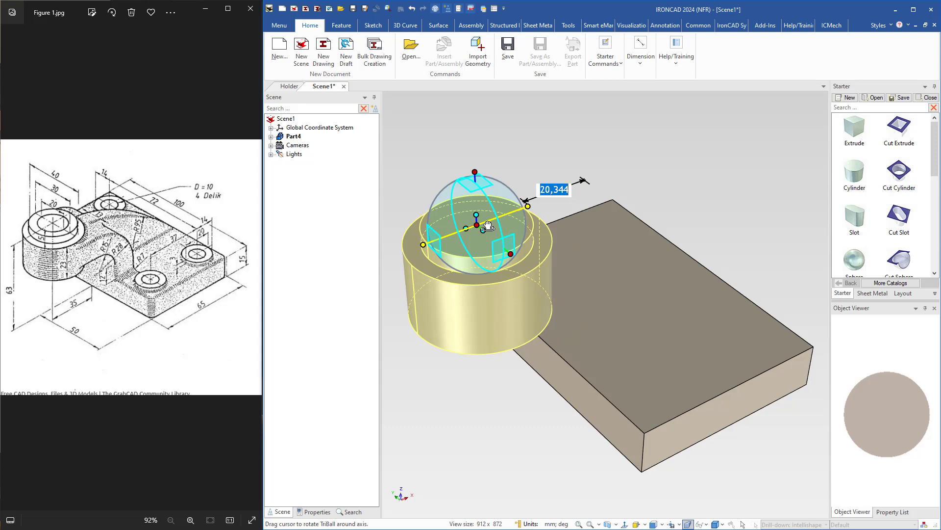
type("35")
key("Return")
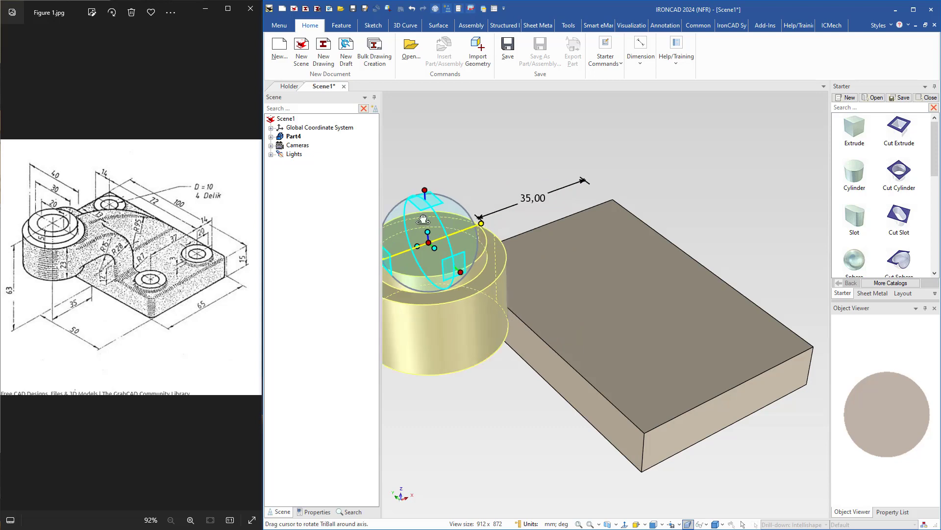
middle_click_drag(426, 346, 496, 359)
key("F10")
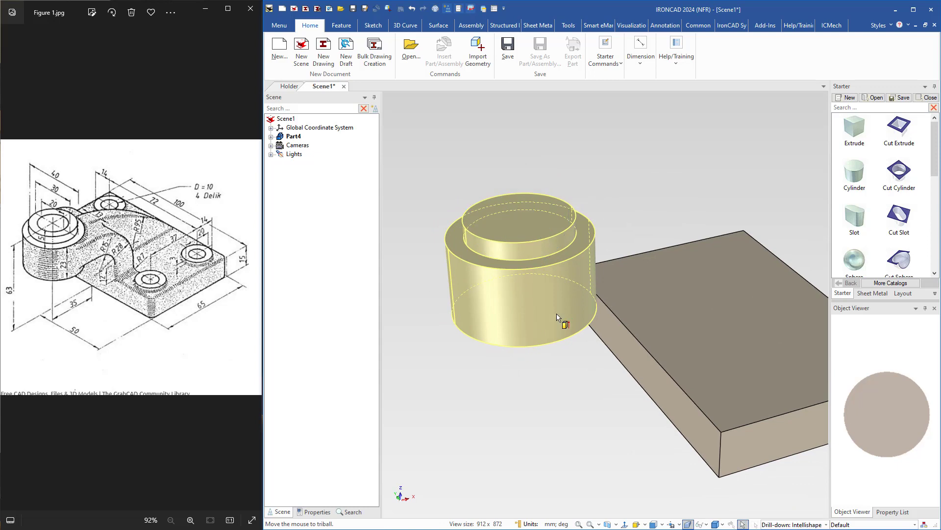
mouse_move(559, 316)
middle_mouse_down()
mouse_move(574, 329)
mouse_move(561, 333)
middle_mouse_up()
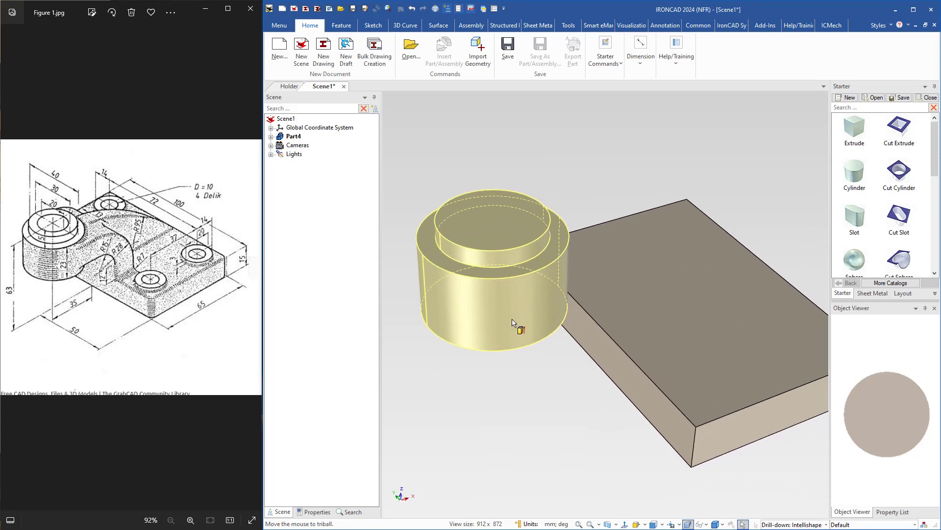
left_click(560, 353)
Add an Extrude block at the midpoint of the plate's boss-side long top edge and snap its outer face flush with that edge.
middle_click_drag(595, 348, 564, 317, "shift")
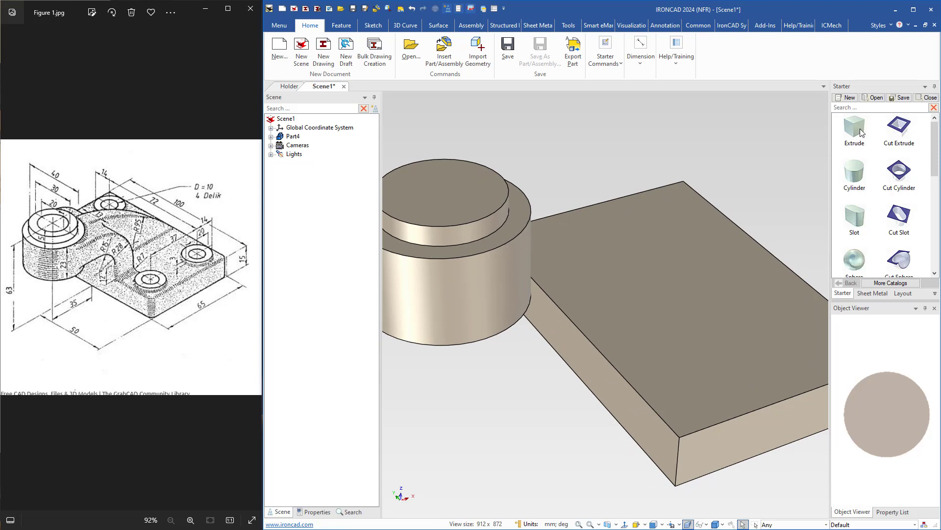
left_click_drag(856, 129, 695, 252)
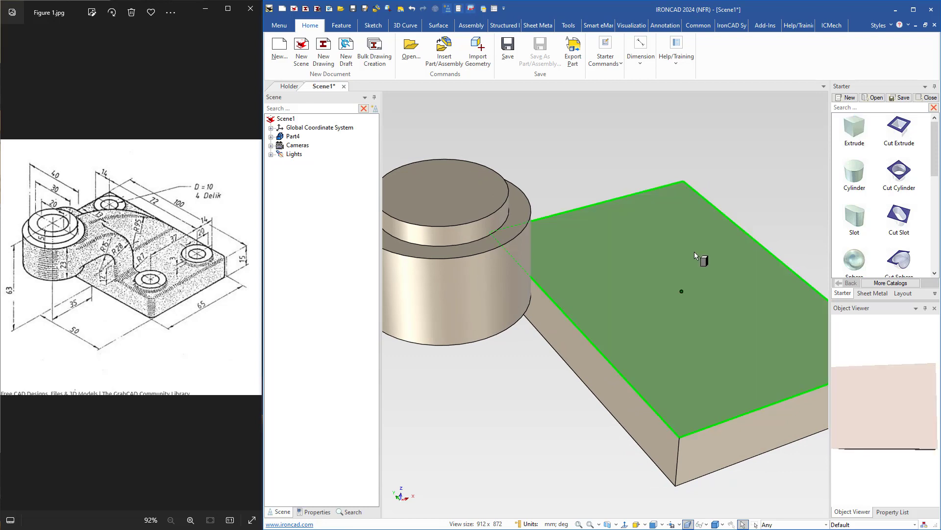
left_click_drag(594, 301, 575, 327)
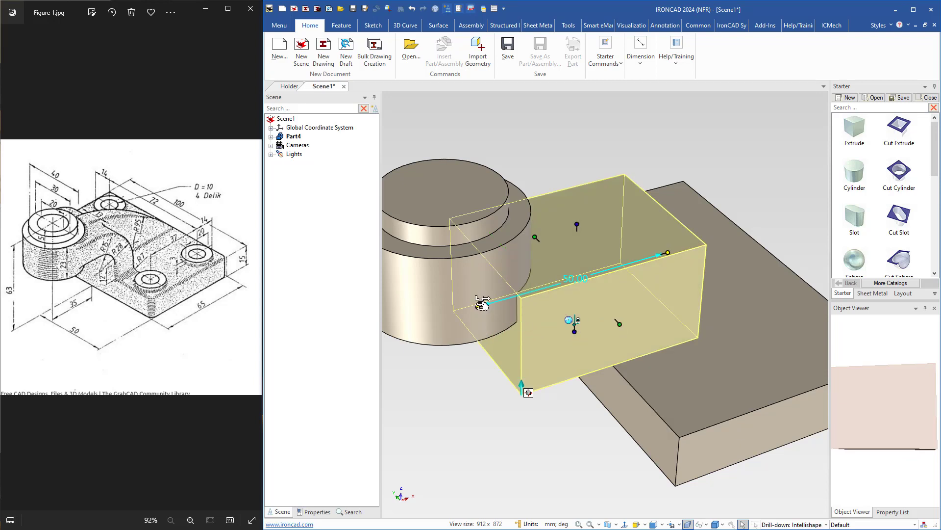
left_click_drag(479, 305, 595, 384)
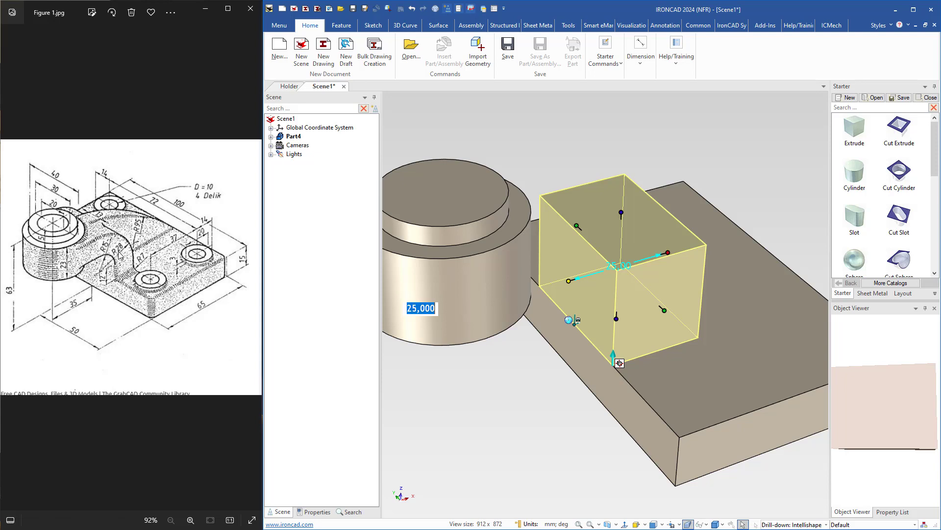
Set the block's thickness to 13 mm and its height to 27 mm to form the upright.
left_click(670, 251)
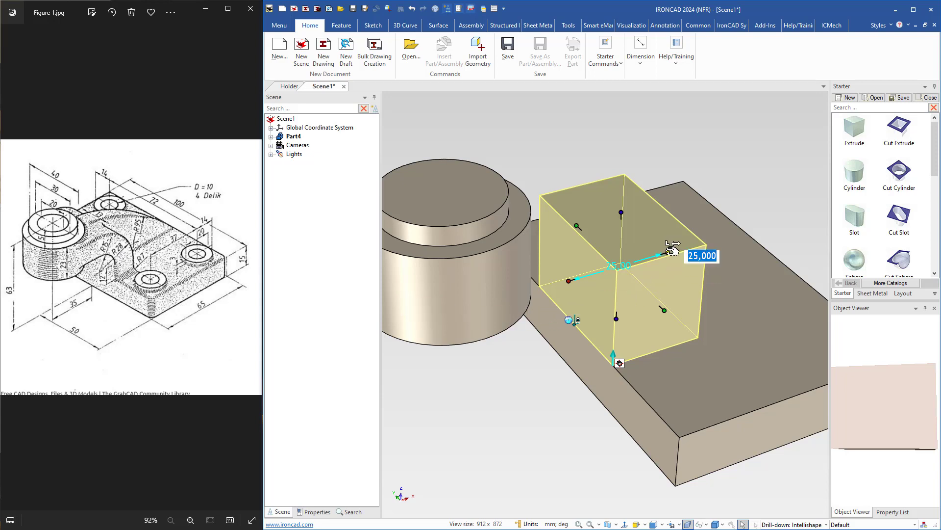
type("13")
key("Return")
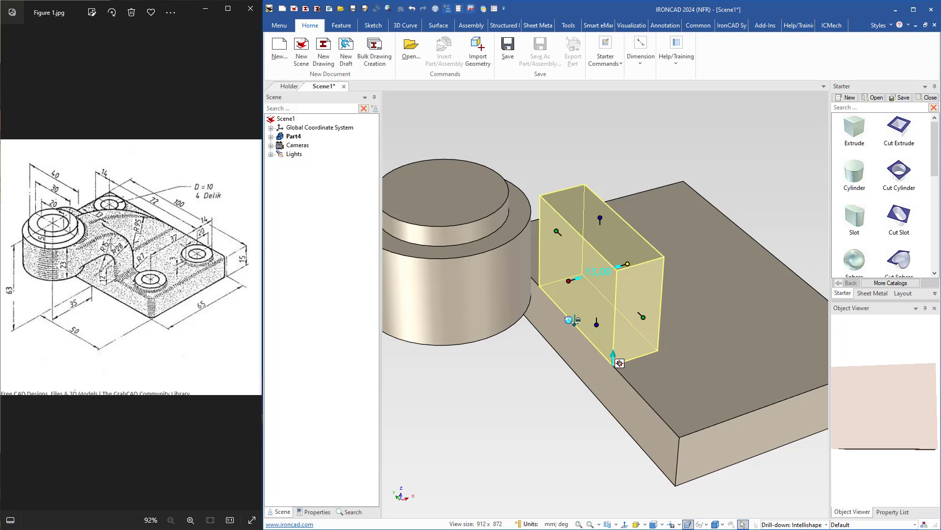
left_click(600, 217)
type("27")
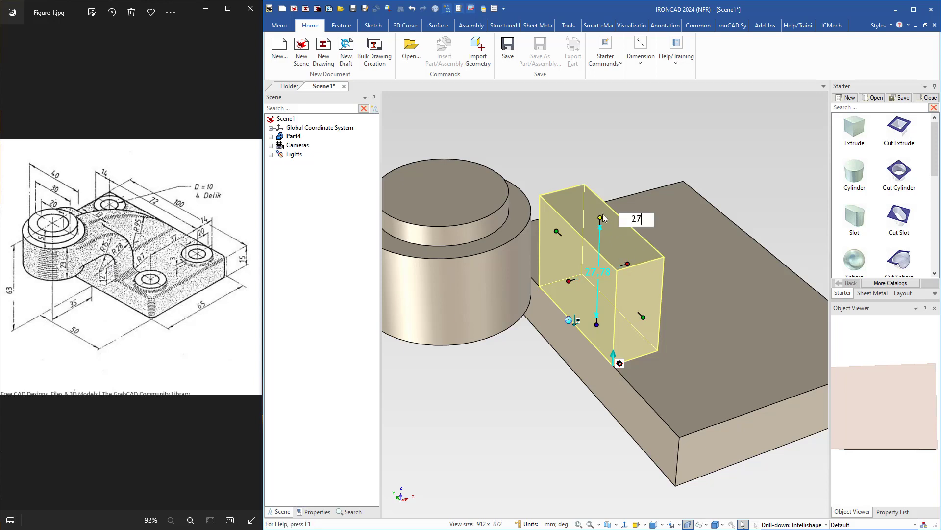
key("Return")
left_click(528, 355)
middle_click_drag(528, 355, 652, 286)
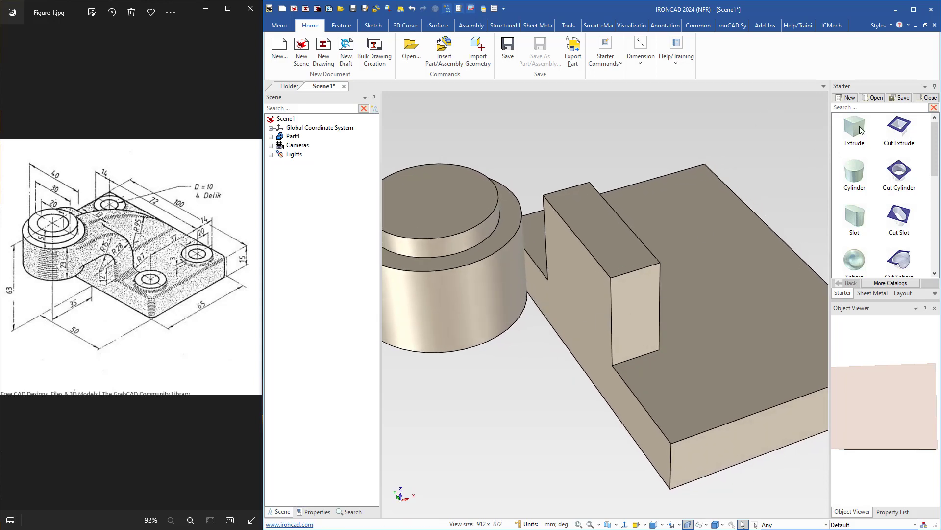
Add a second Extrude block on the upright's top face and snap its plate-side face flush with the upright's inner face.
left_click_drag(854, 127, 600, 228)
left_click_drag(599, 228, 601, 227)
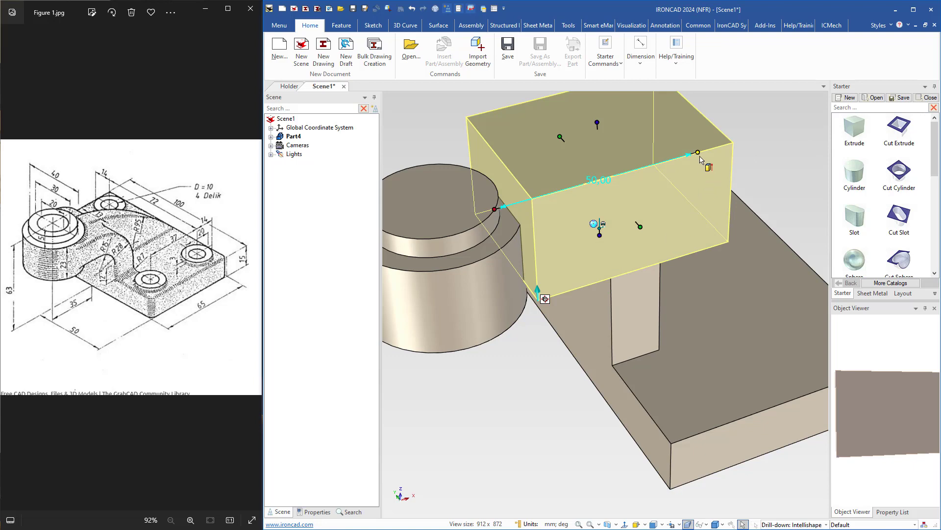
left_click_drag(701, 152, 661, 281)
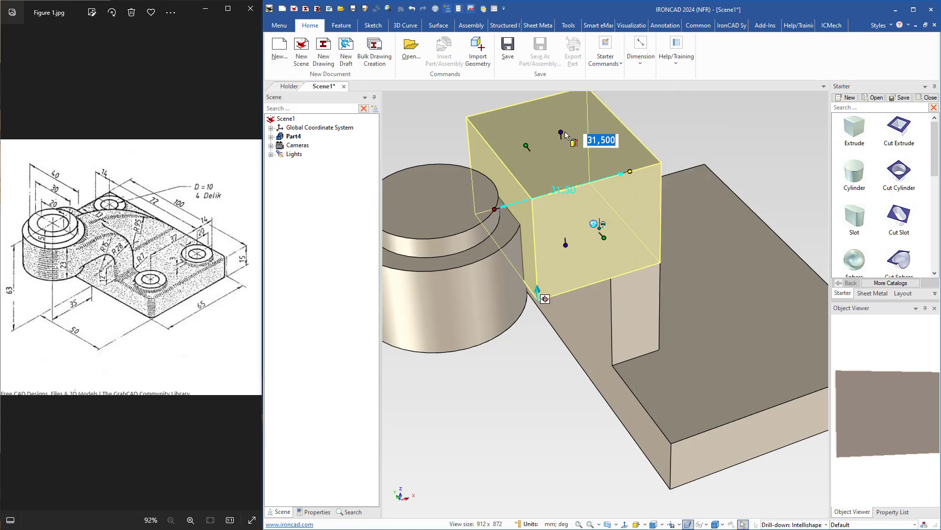
Set the upper block's height to 13 mm.
middle_click_drag(548, 187, 574, 189)
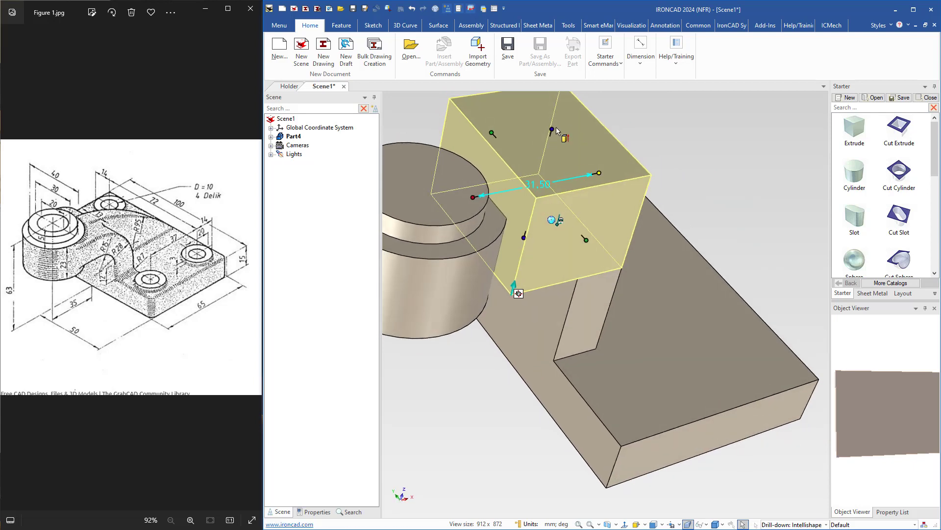
left_click(553, 128)
type("1")
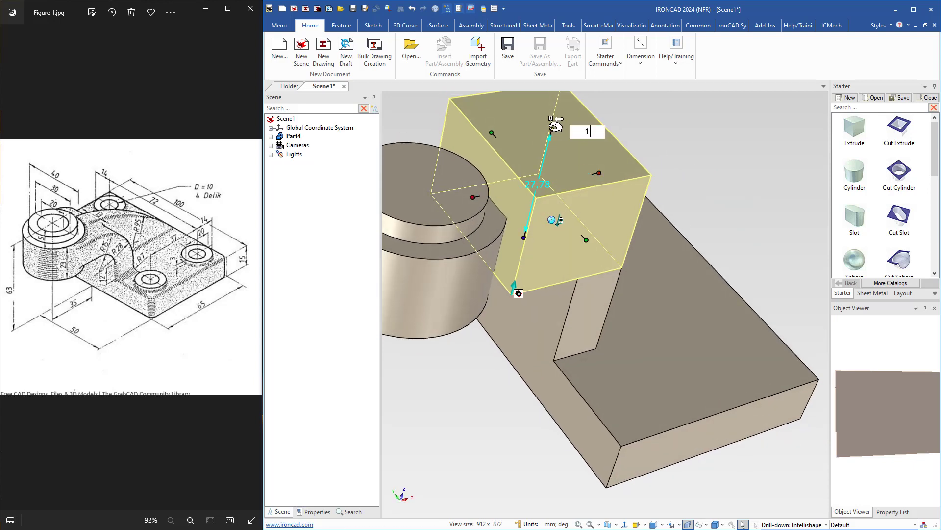
type("3")
key("Return")
Widen the upper block symmetrically to 40 mm by matching it to the large cylinder's diameter.
middle_click_drag(469, 262, 660, 294)
left_click(663, 280)
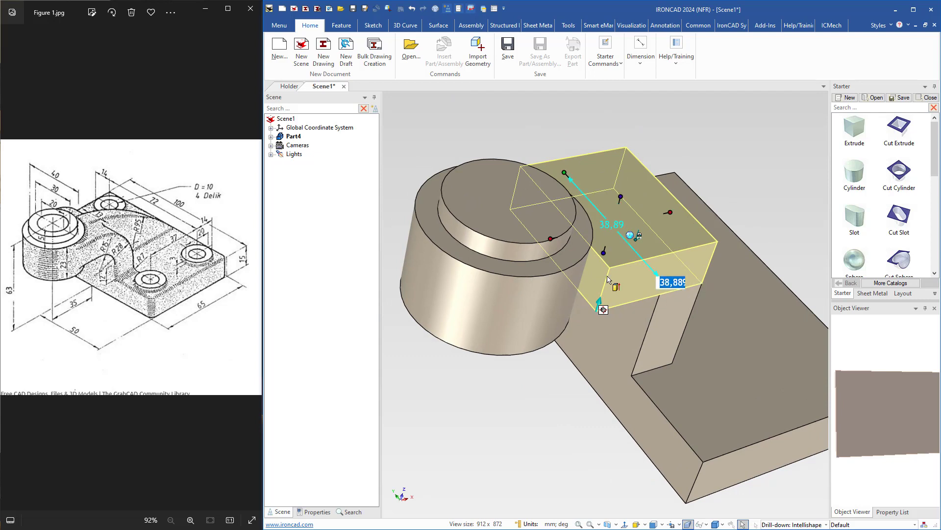
left_click(527, 315)
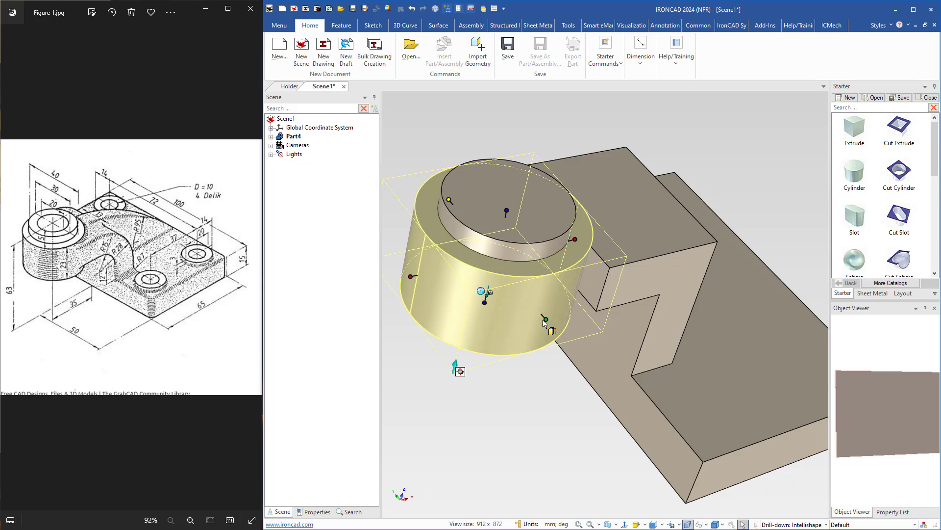
left_click(545, 319)
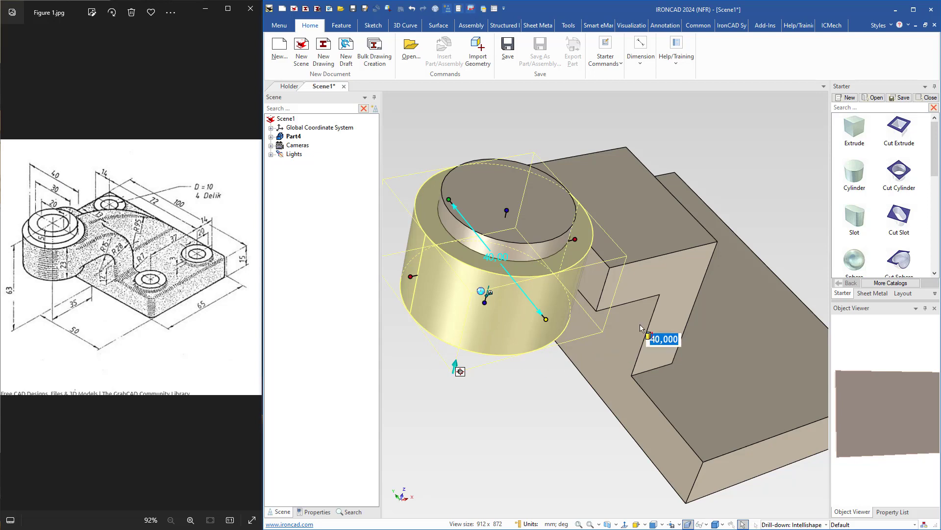
left_click(666, 280)
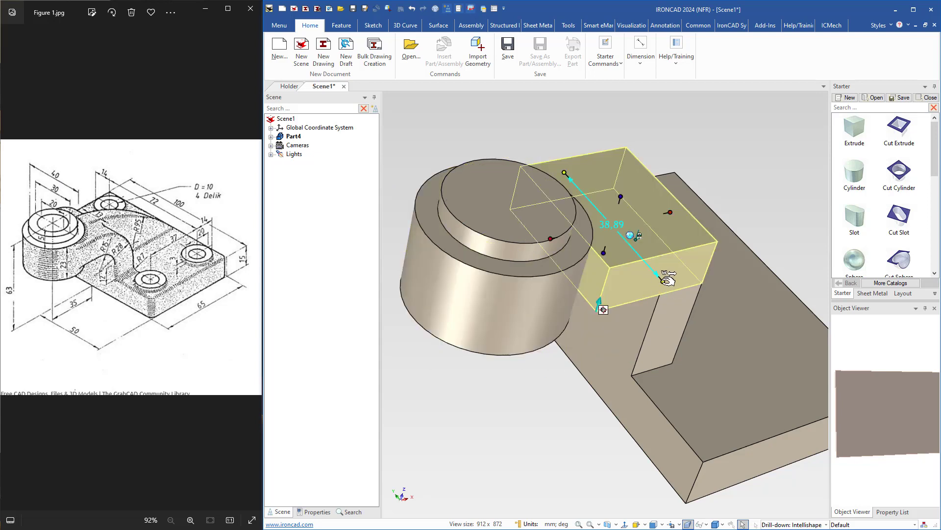
left_click_drag(664, 284, 540, 319)
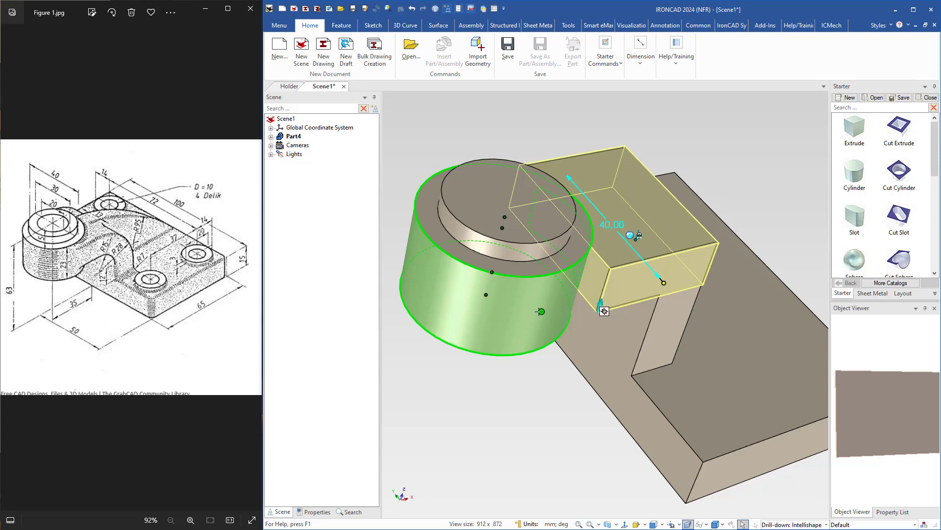
left_click_drag(540, 312, 540, 312)
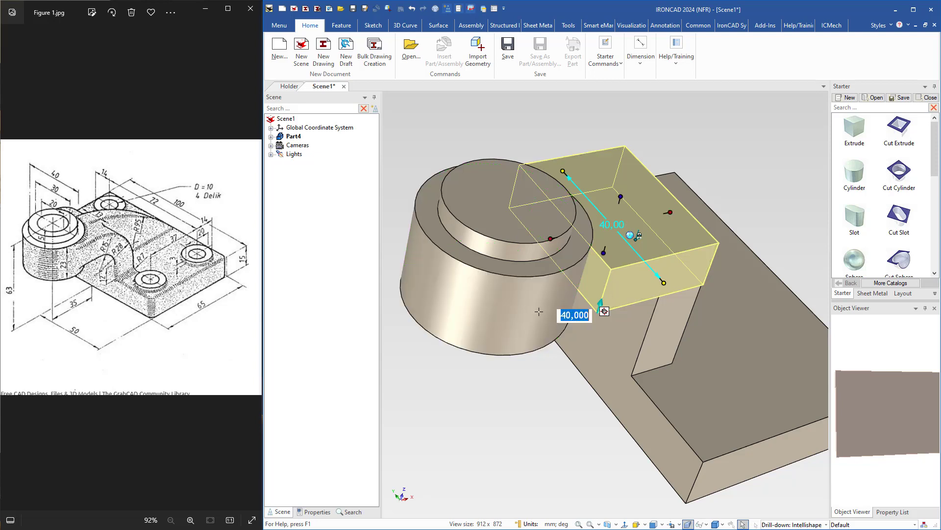
Widen the upright symmetrically to 40 mm to match the upper block's side face.
left_click(656, 323)
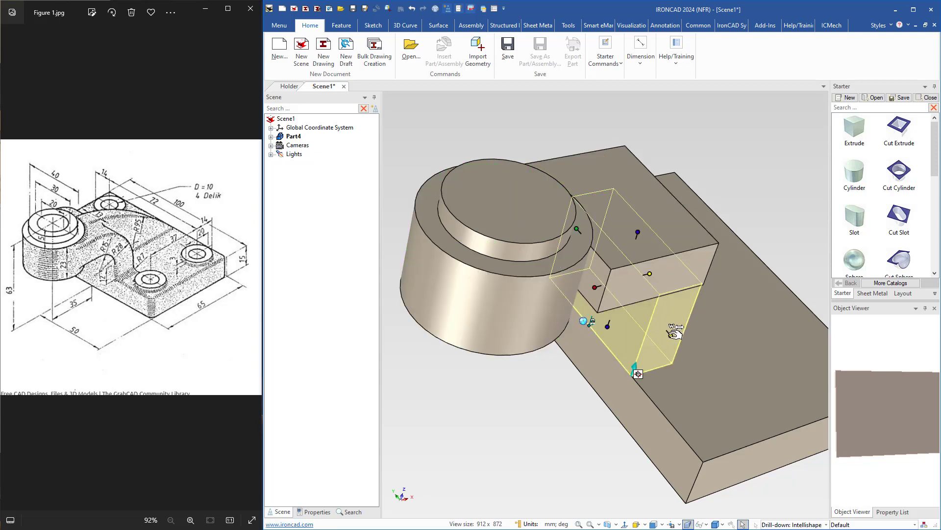
left_click_drag(675, 334, 679, 273)
mouse_move(546, 349)
middle_mouse_down()
mouse_move(496, 353)
mouse_move(528, 346)
middle_mouse_up()
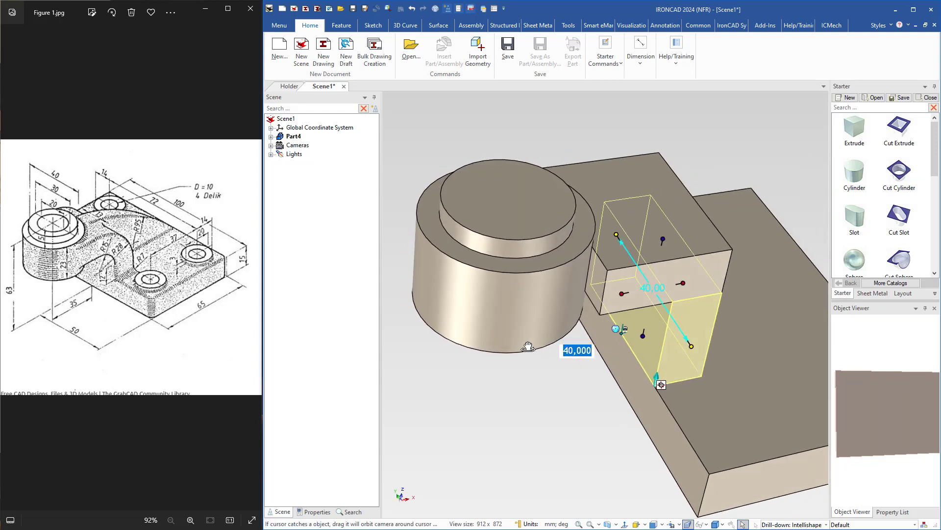
Extend the upper block's outer face to the centre point of the large cylinder.
left_click(614, 183)
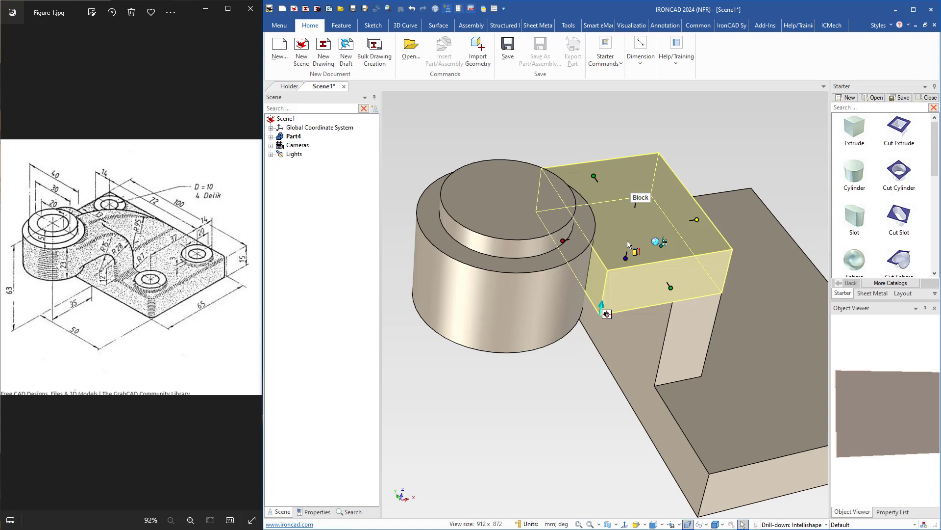
right_click(564, 240)
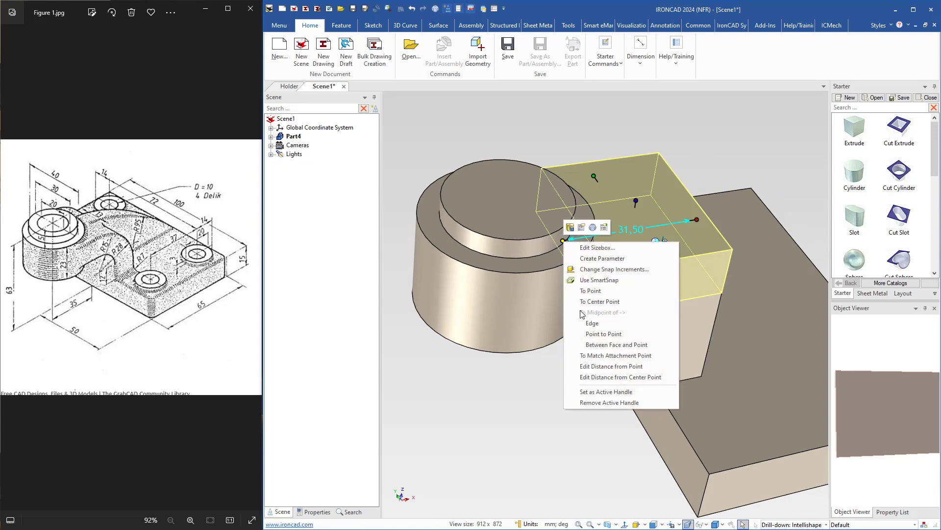
left_click(599, 301)
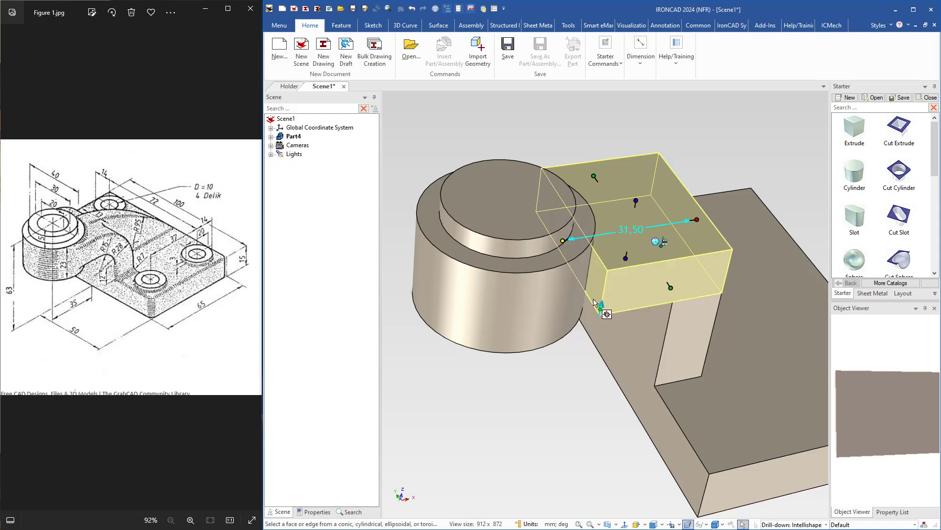
left_click(525, 308)
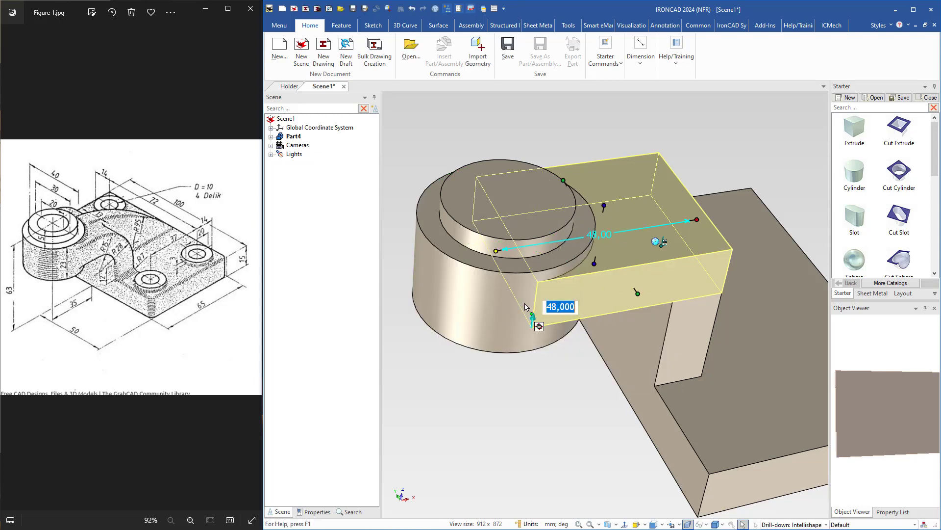
left_click(570, 405)
middle_click_drag(550, 309, 616, 331)
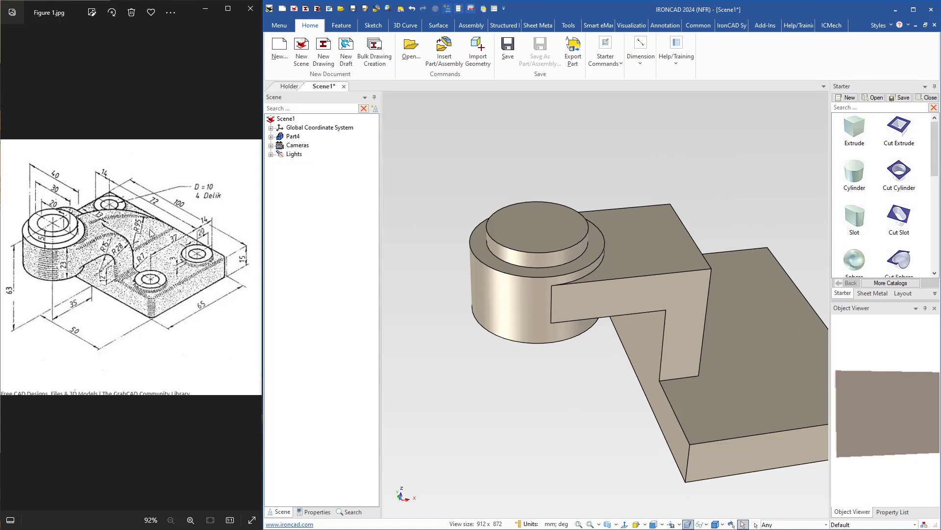
Add an Extrude block on the plate's top face in line with the upright's middle and set its symmetric thickness to 13 mm.
middle_click_drag(558, 342, 832, 229)
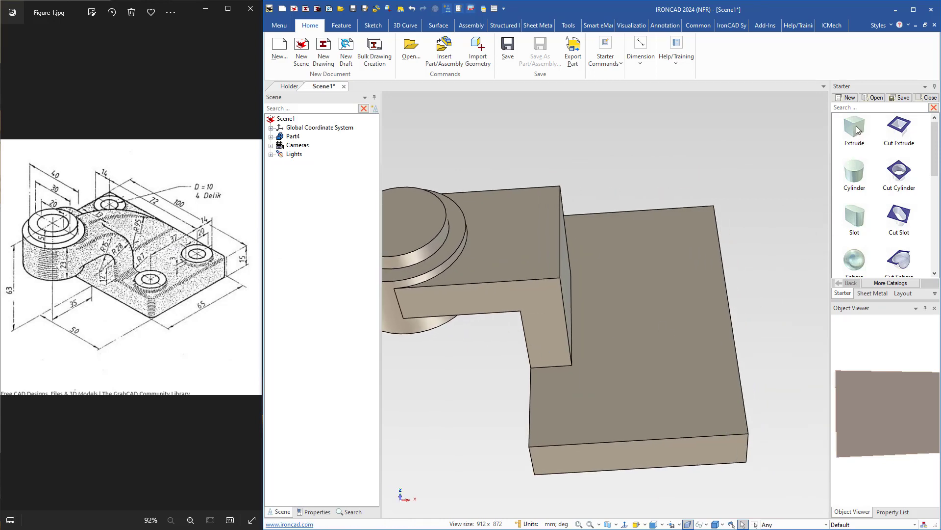
left_click_drag(857, 130, 641, 301)
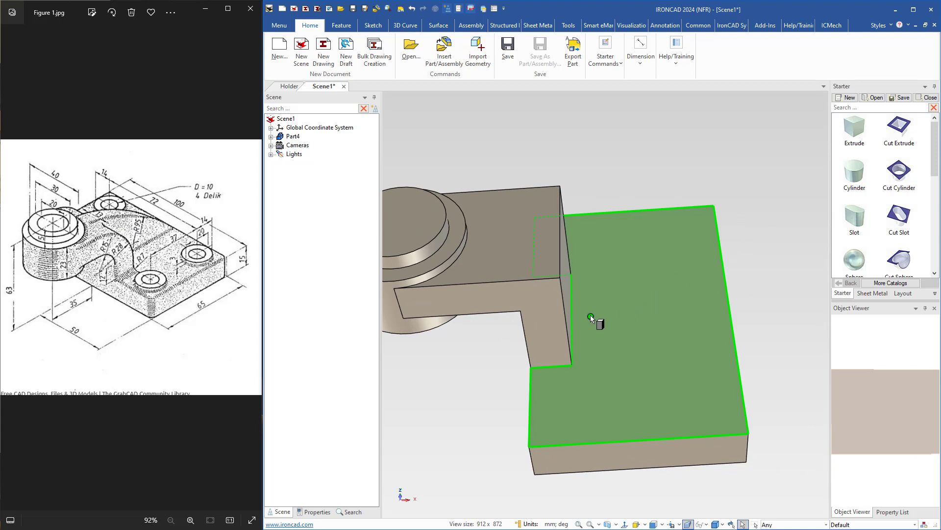
left_click_drag(590, 316, 591, 316)
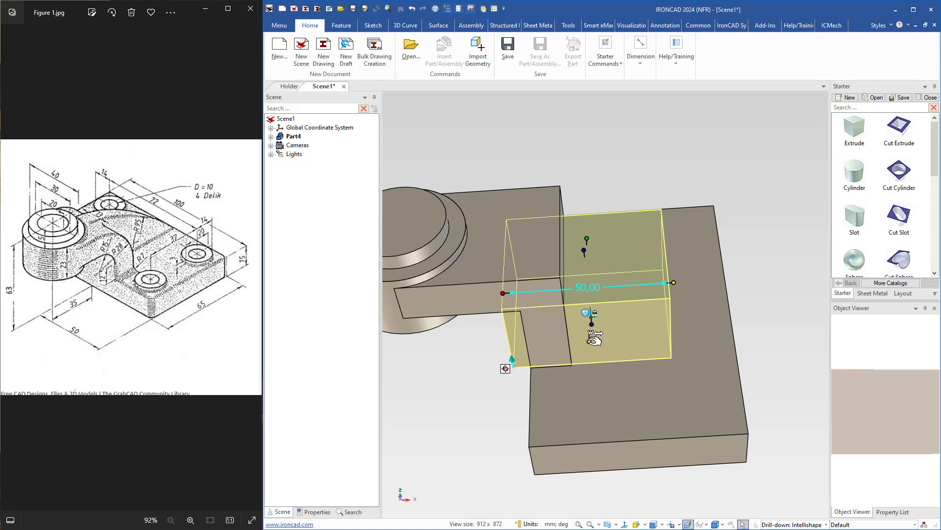
left_click_drag(592, 324, 592, 316)
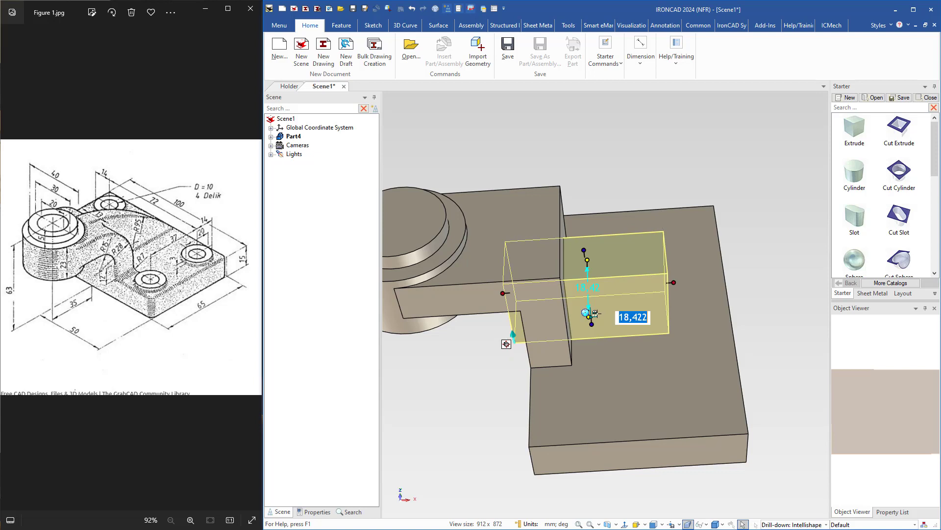
type("13")
key("Return")
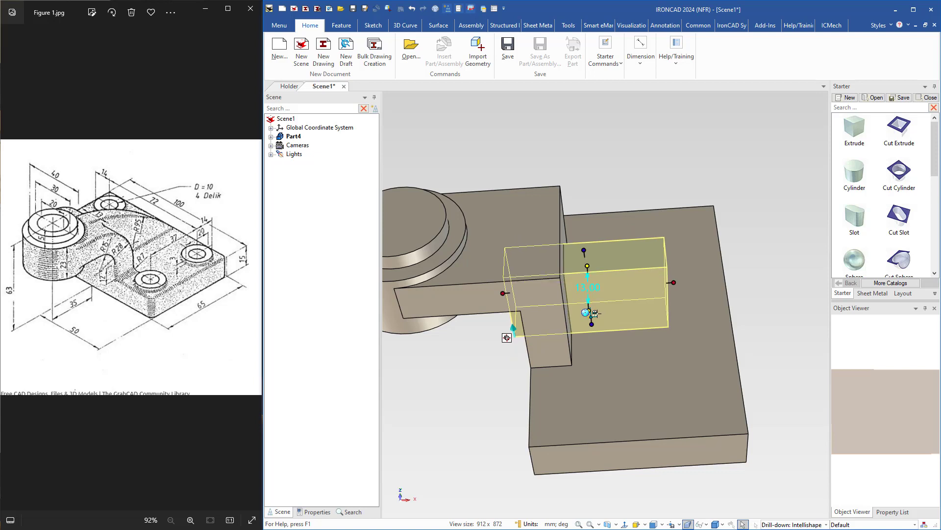
Fit the rib block between the upright's inner face and the plate's far long edge, with its top level with the upper block.
left_click_drag(674, 282, 731, 325)
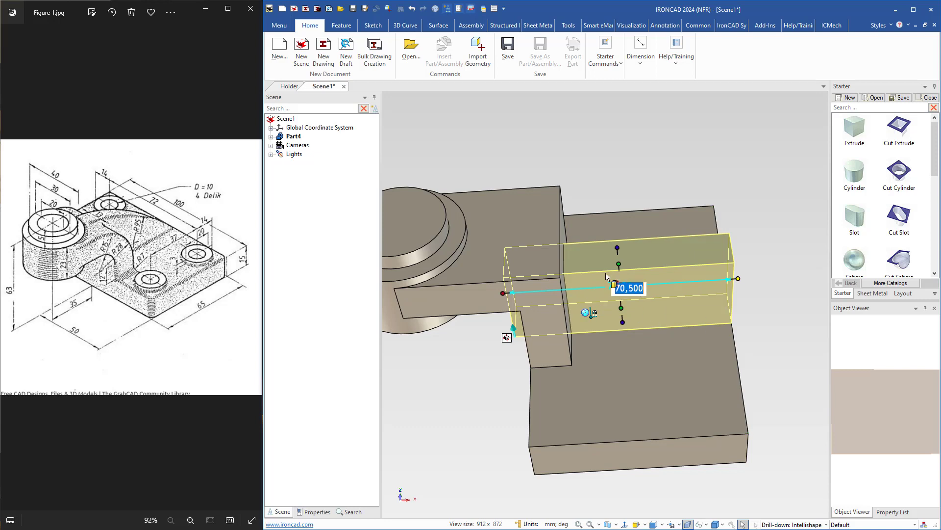
left_click_drag(621, 245, 532, 223)
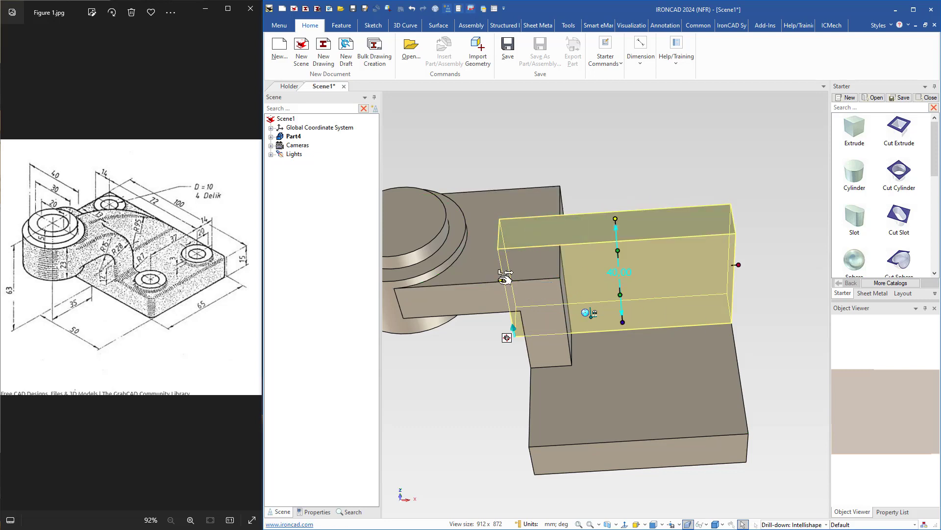
left_click_drag(501, 280, 564, 314)
left_click(777, 377)
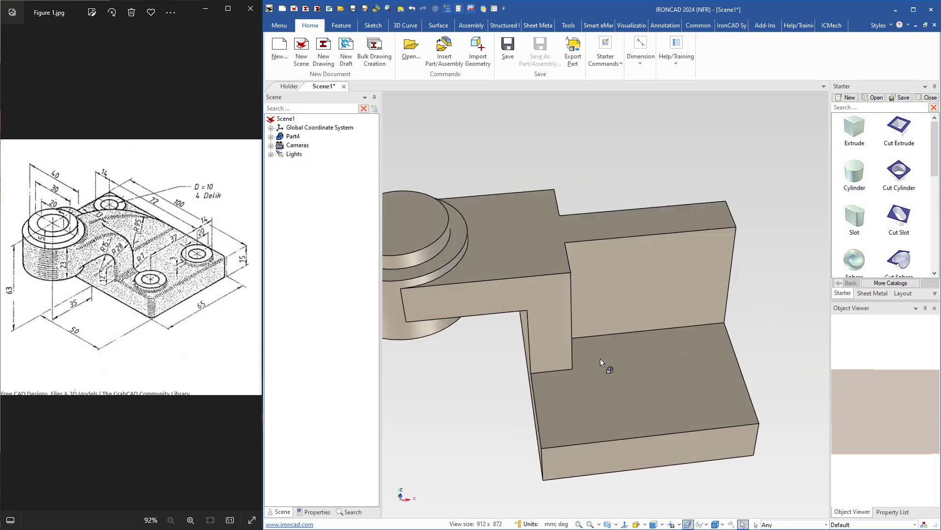
Start a constant edge blend and add the inside corner edge between the upper block's underside and the upright with a 15 mm radius.
middle_click_drag(600, 359, 529, 265)
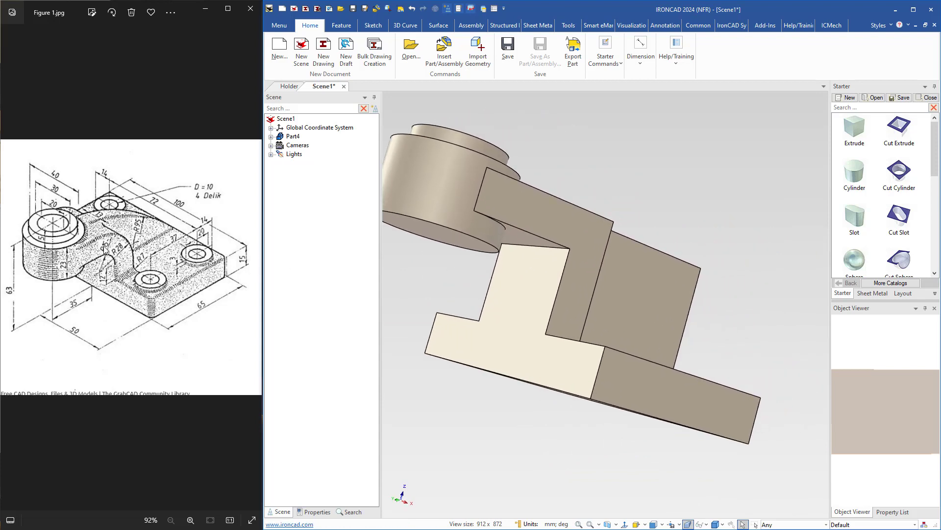
left_click(529, 284)
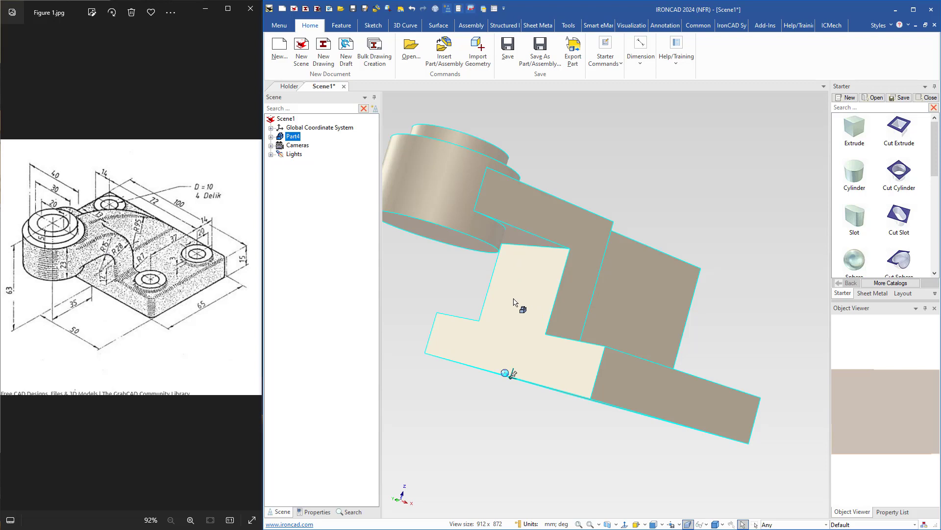
right_click(513, 301)
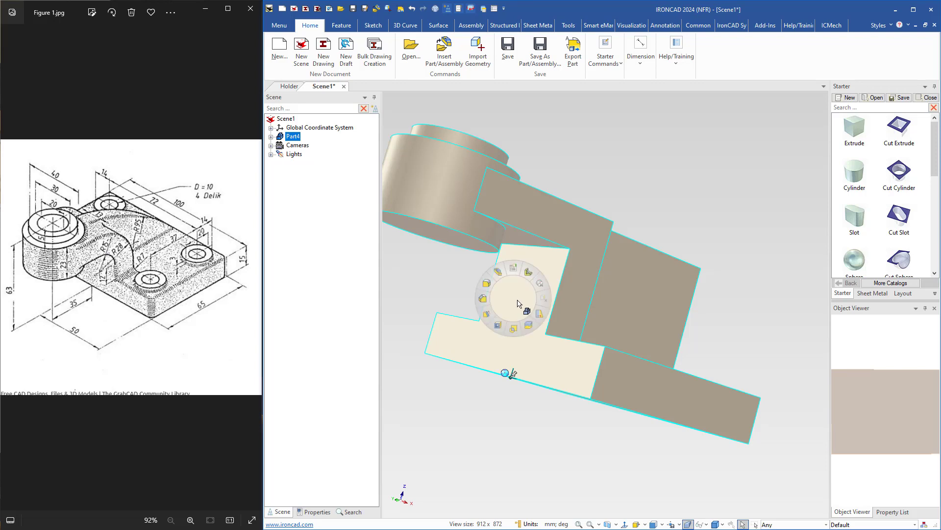
left_click(487, 284)
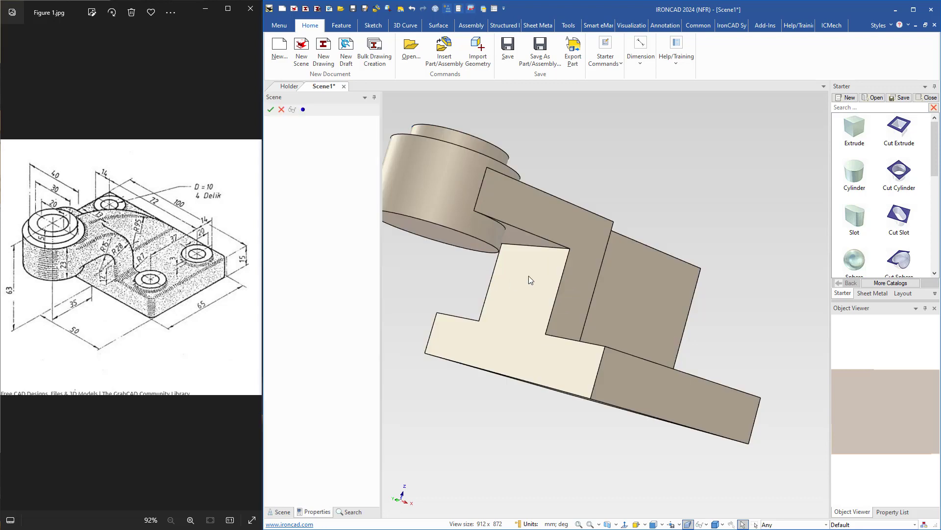
left_click(545, 250)
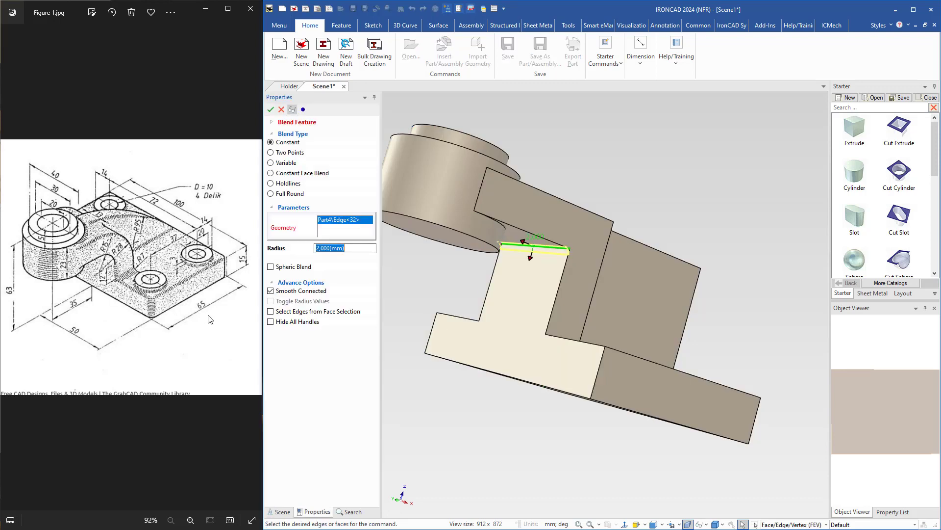
type("15")
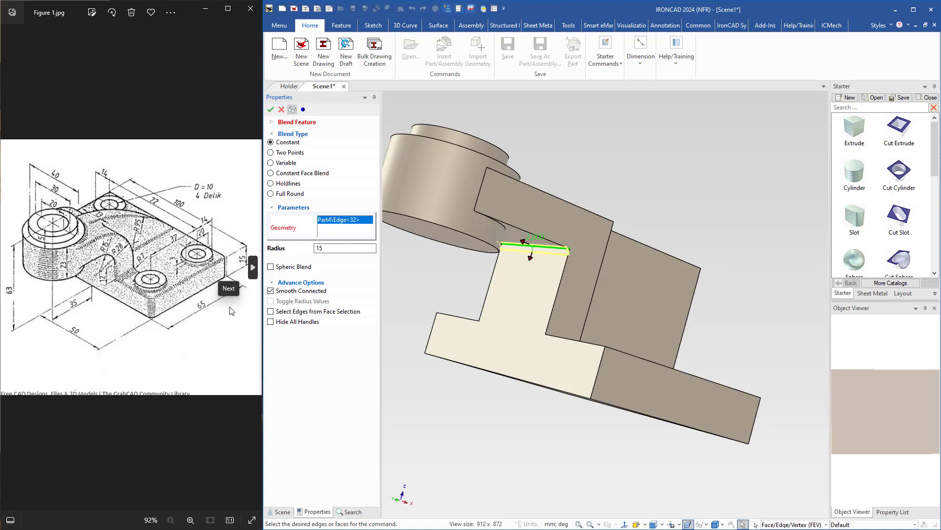
Add the arm's outer top corner edges on both sides of the rib with a 28 mm radius and apply the blend.
middle_click_drag(563, 295, 563, 267)
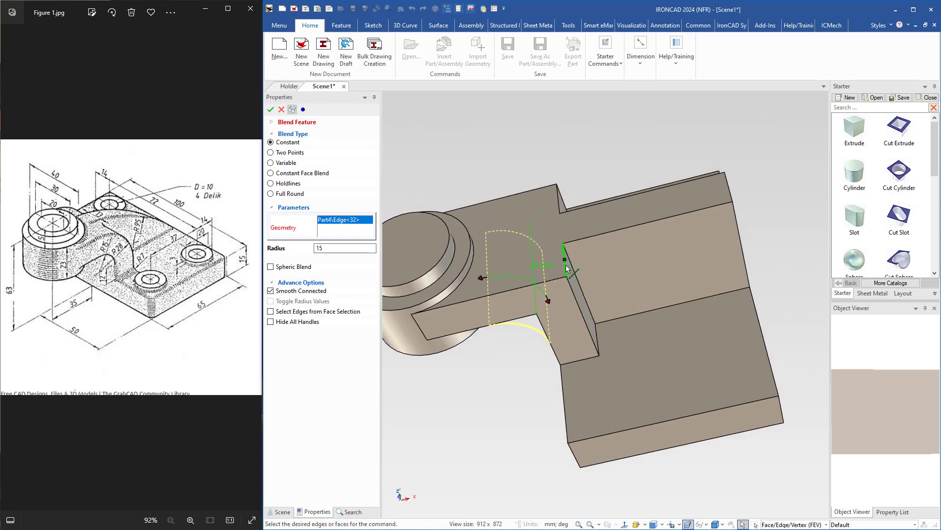
left_click(566, 264)
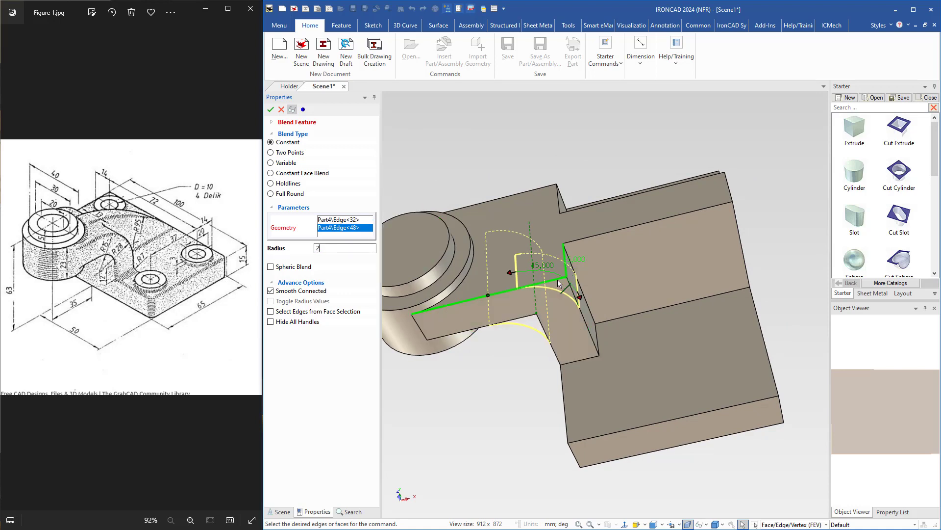
type("28")
key("Return")
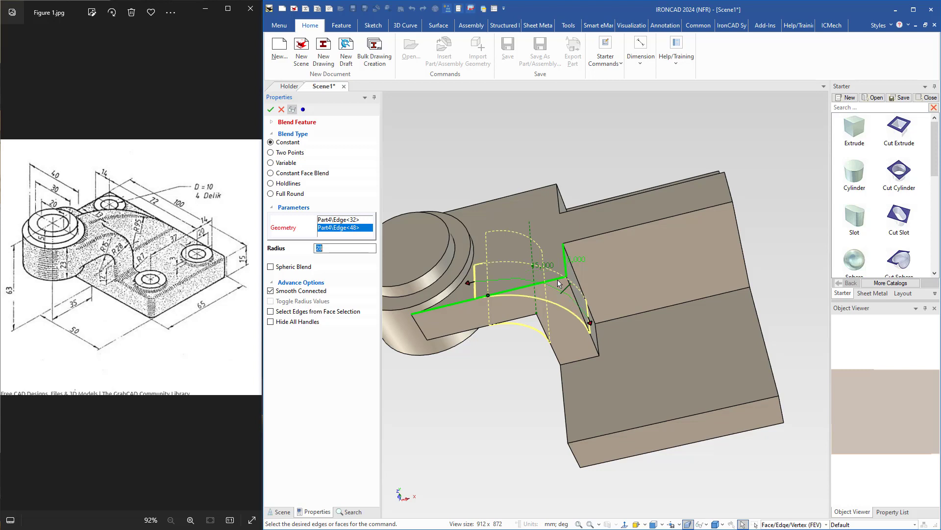
left_click(563, 201)
mouse_move(514, 244)
middle_mouse_down()
mouse_move(504, 272)
mouse_move(503, 249)
middle_mouse_up()
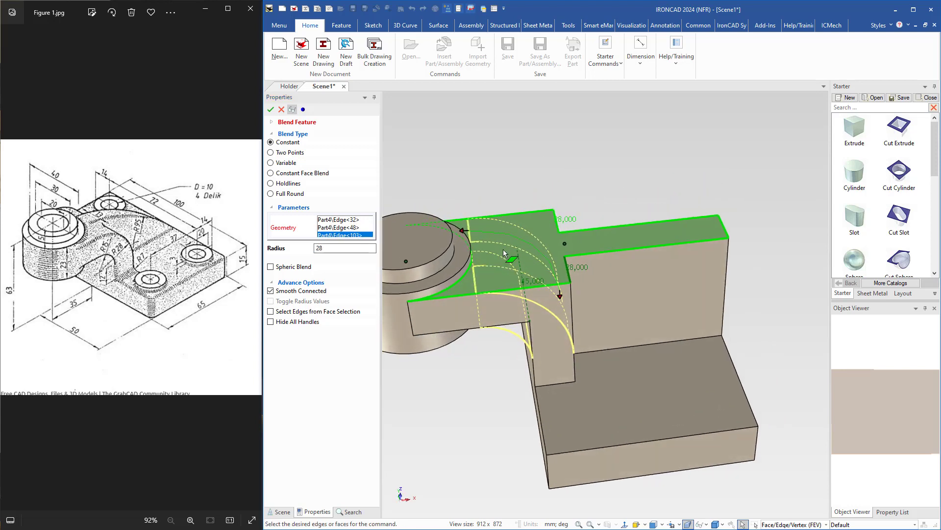
key("Return")
middle_click_drag(501, 310, 542, 348)
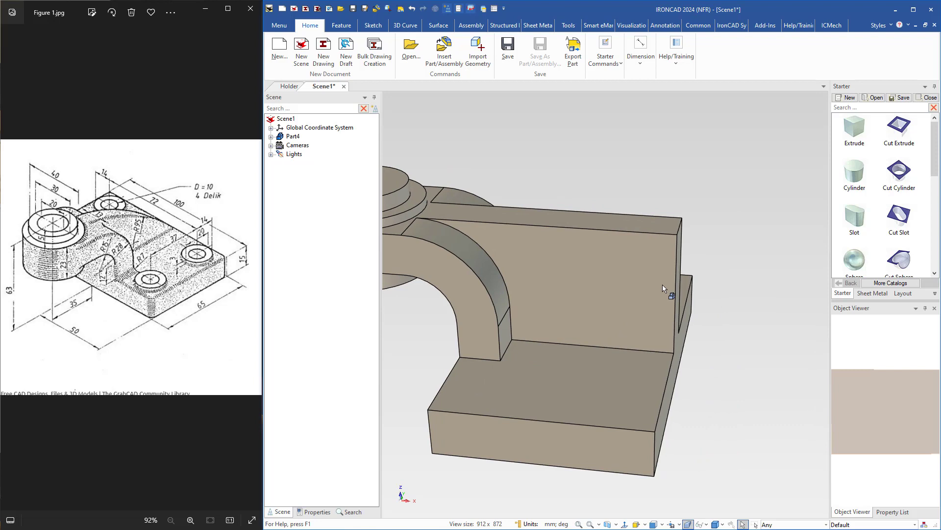
Blend the rib's outer top edge with a constant 95 mm radius.
middle_click_drag(640, 269, 620, 273)
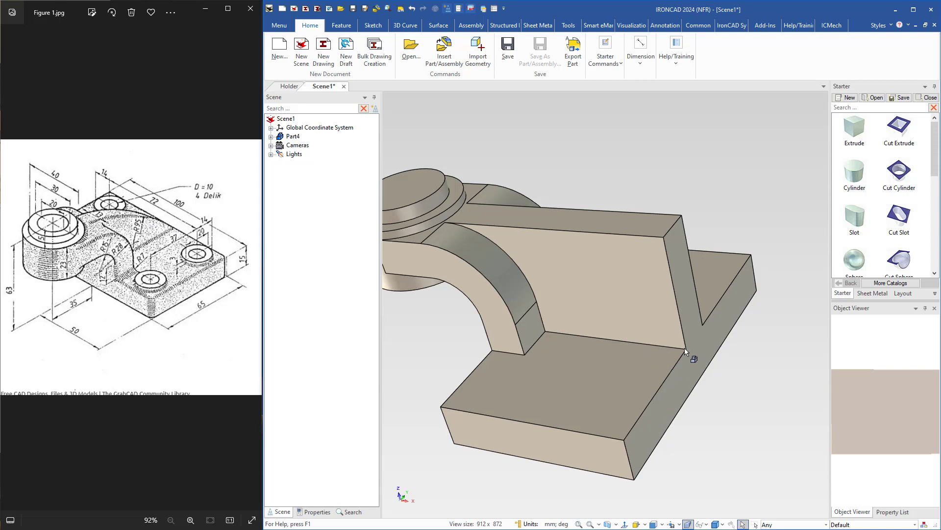
mouse_move(590, 365)
middle_mouse_down()
mouse_move(599, 369)
mouse_move(575, 378)
middle_mouse_up()
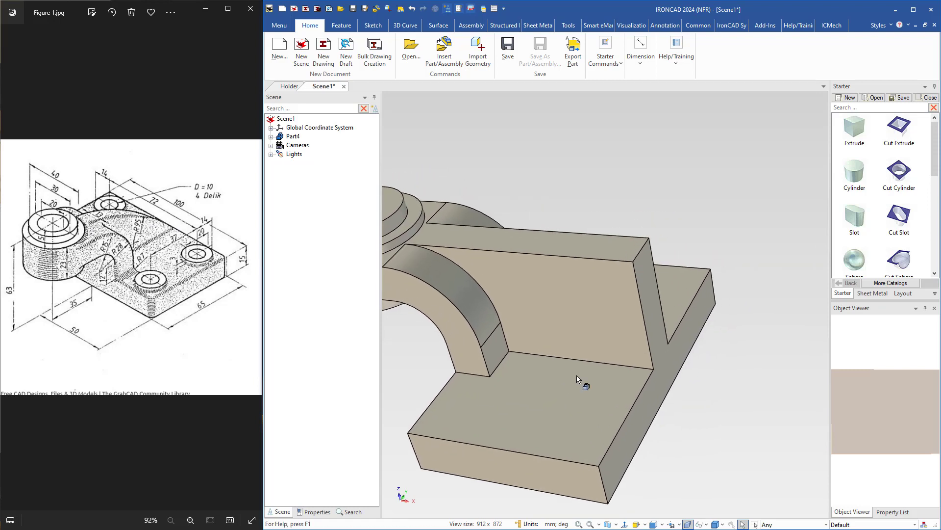
left_click(597, 331)
key("s")
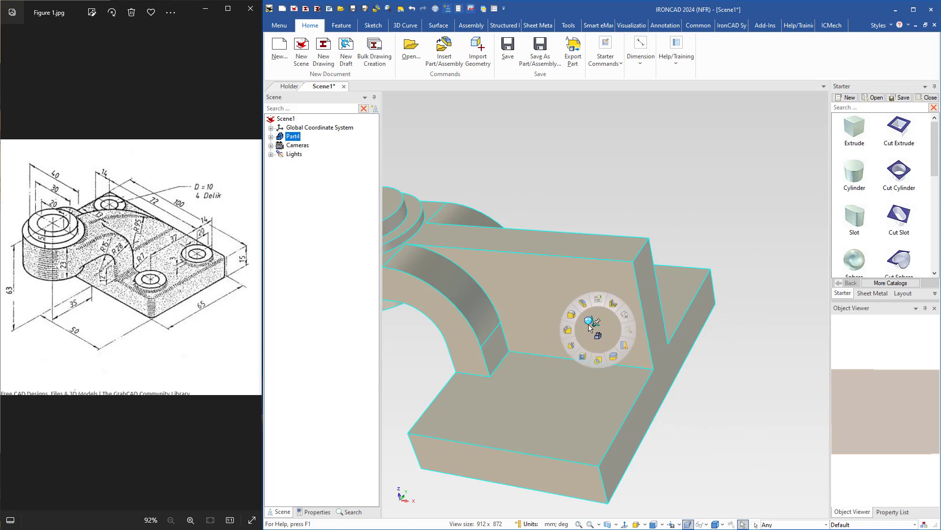
left_click(573, 313)
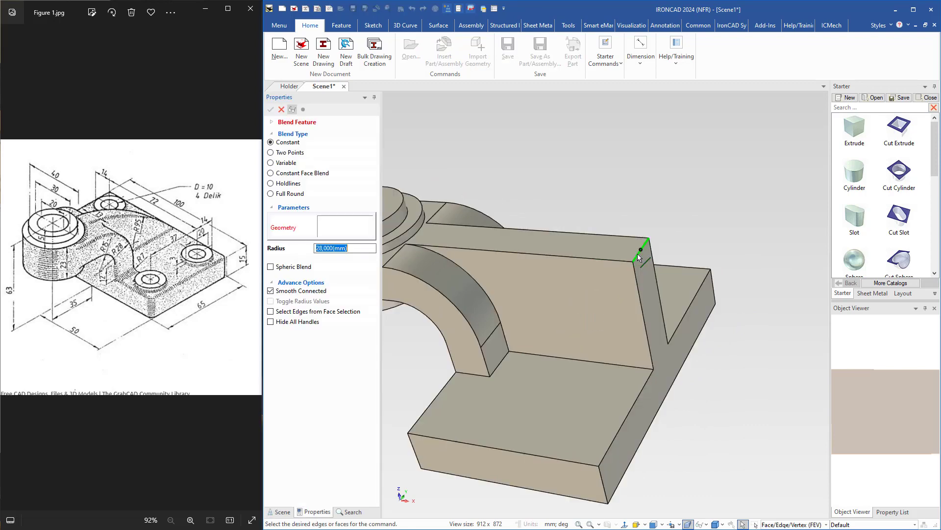
left_click(637, 254)
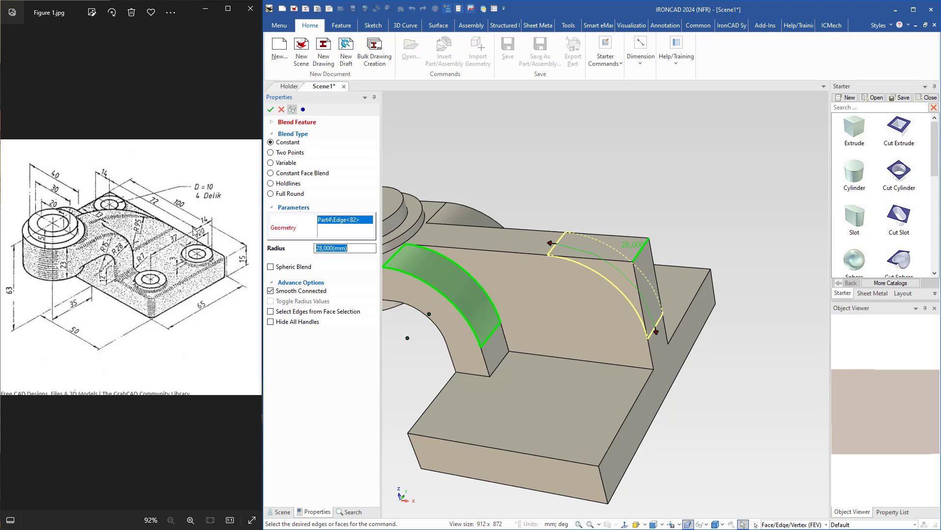
type("95")
key("Return")
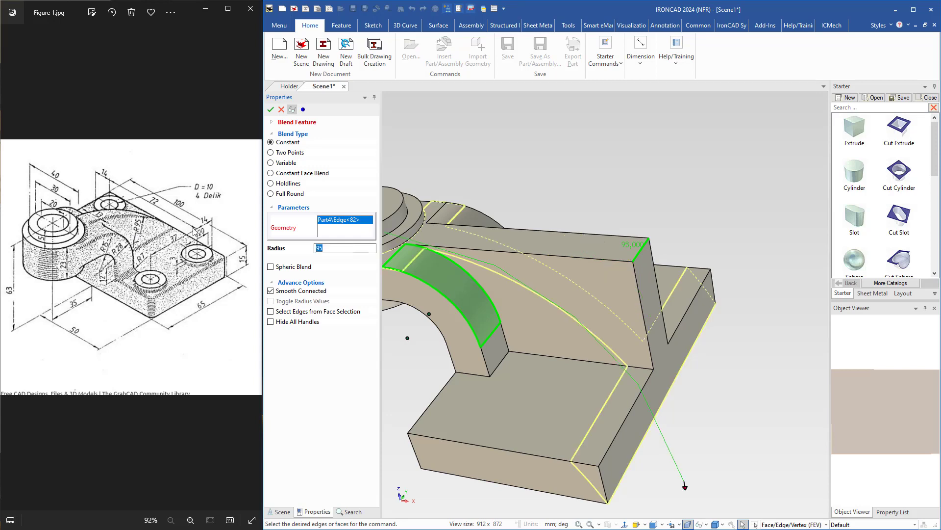
key("Return")
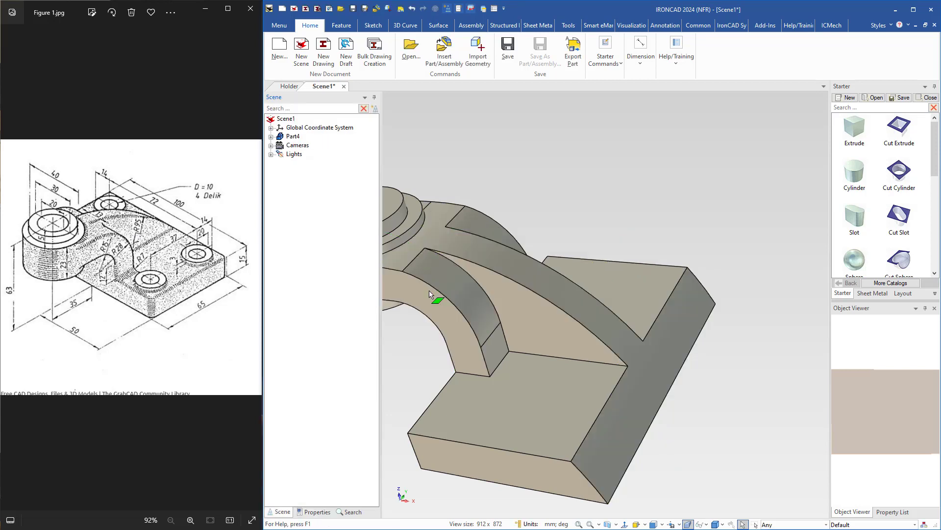
Reorder the base plate's block after the two blends in the part history so the rib blend does not cut the plate.
middle_click_drag(548, 363, 510, 246)
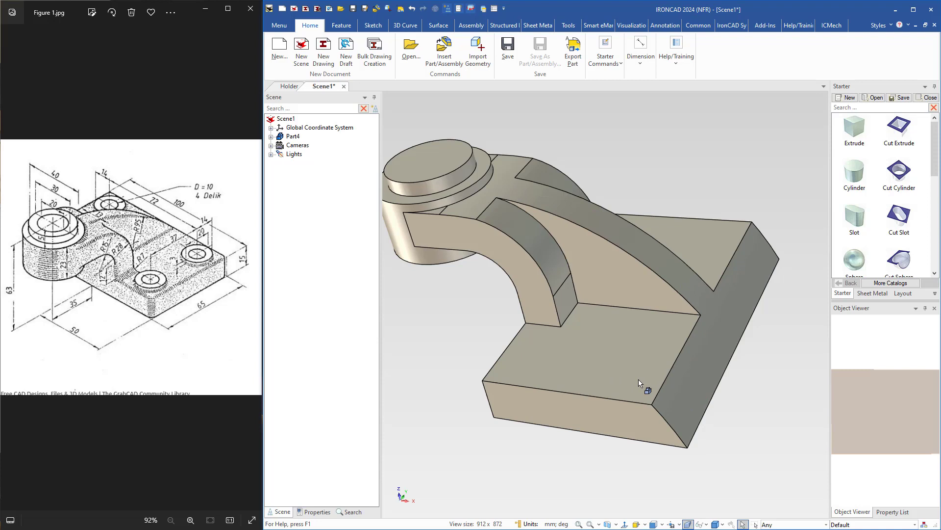
middle_click_drag(635, 383, 657, 353)
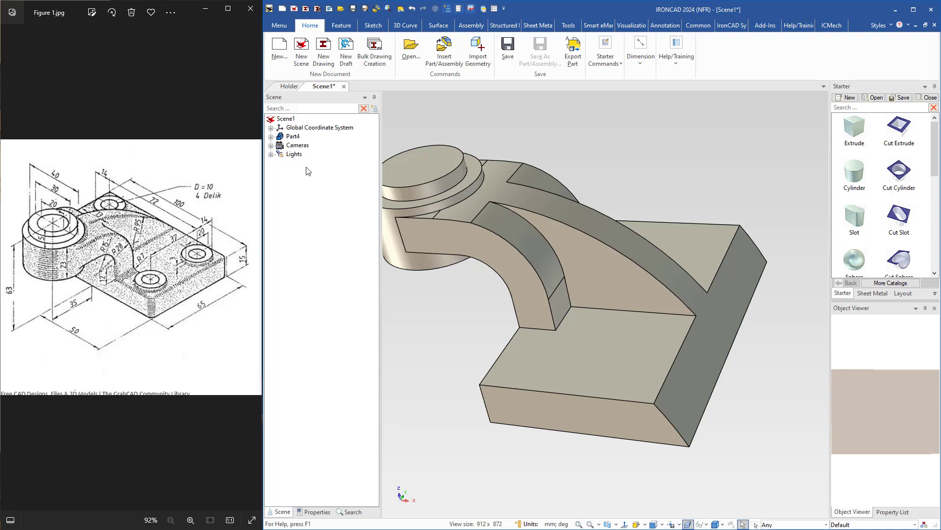
left_click(271, 136)
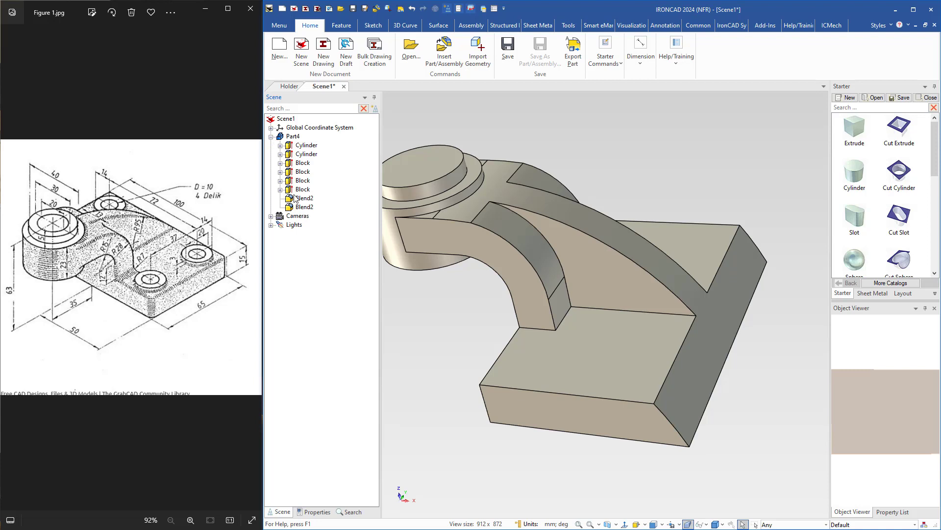
left_click(291, 163)
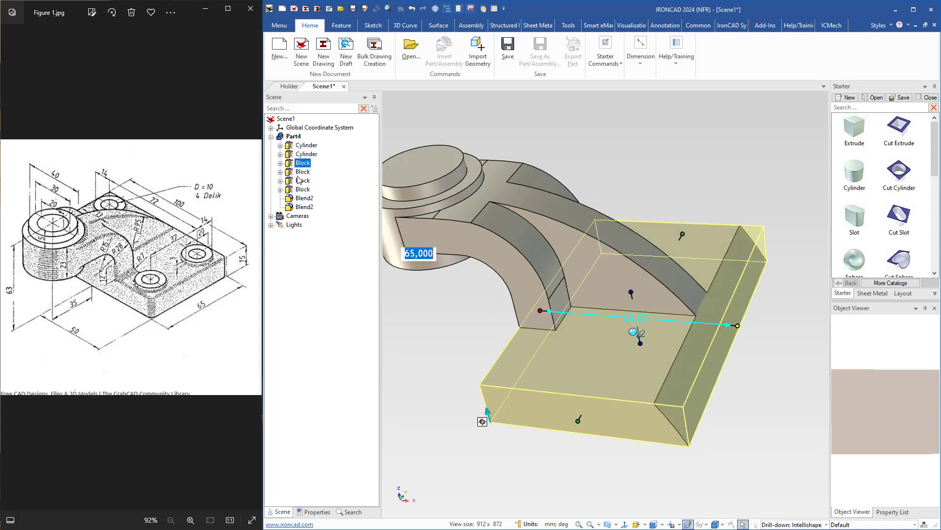
left_click_drag(292, 176, 289, 215)
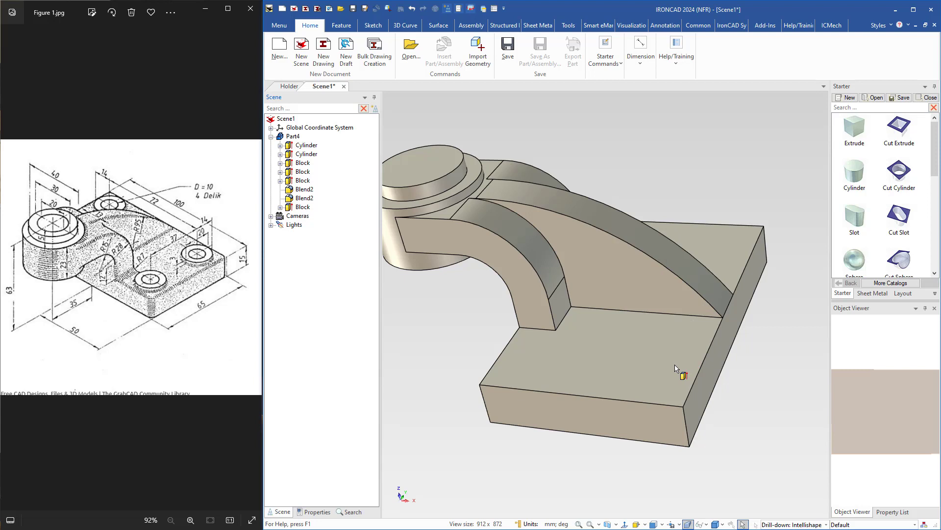
Add a cylinder on the base plate's top face beside the rib, with a 20 mm diameter and a 3 mm height.
middle_click_drag(675, 369, 609, 340)
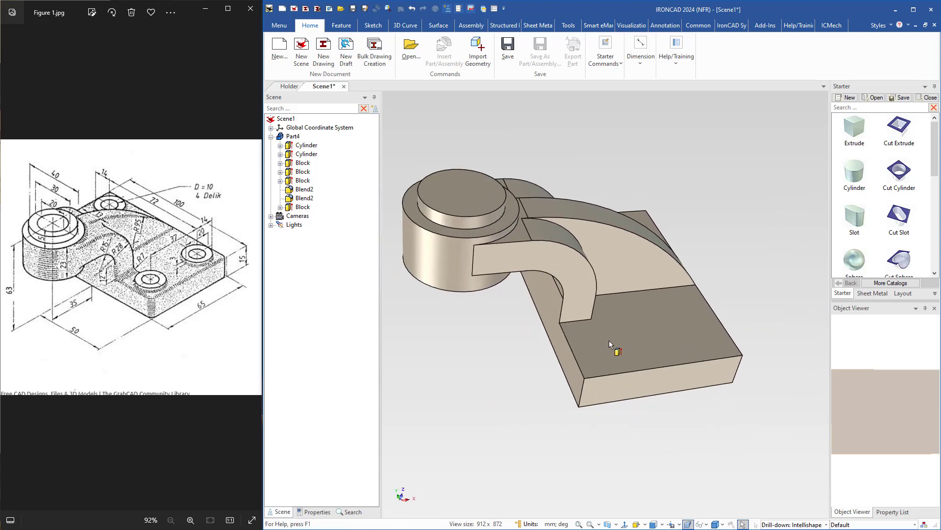
scroll(594, 326, "up", 1)
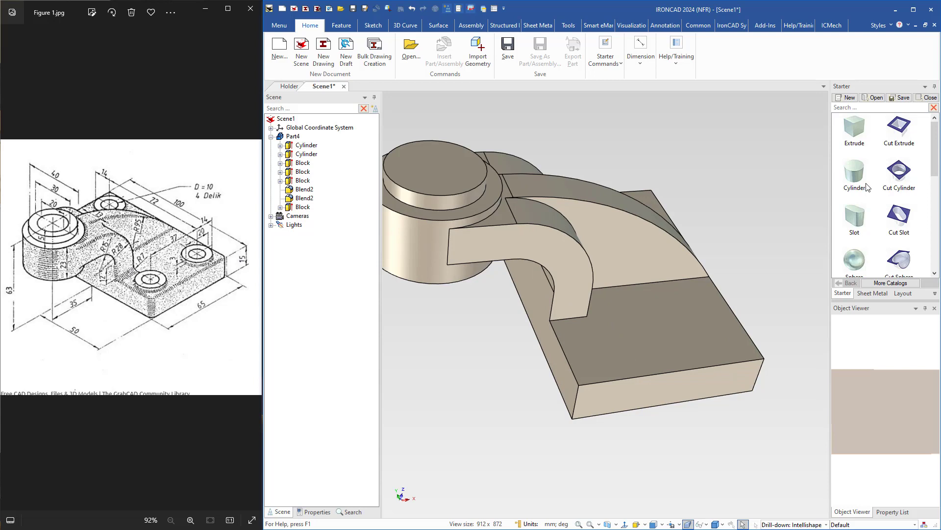
left_click_drag(855, 177, 702, 336)
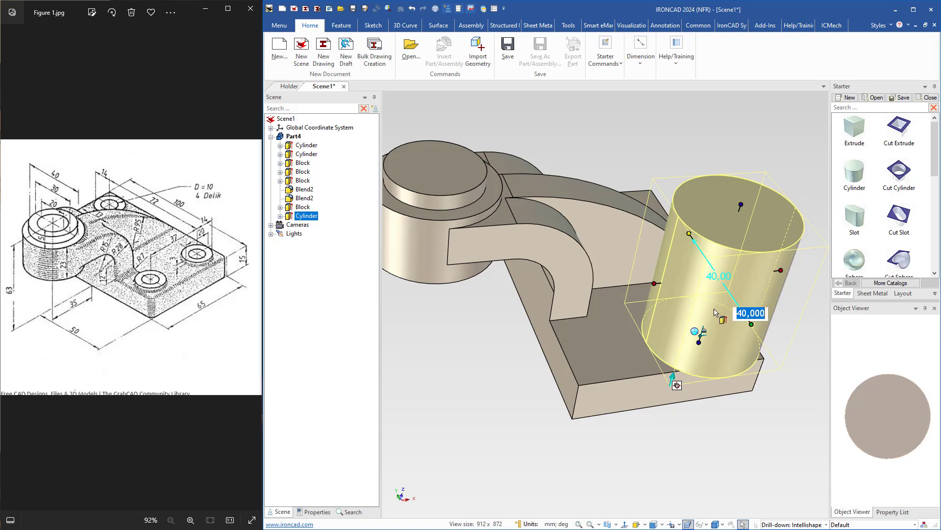
type("20")
key("Return")
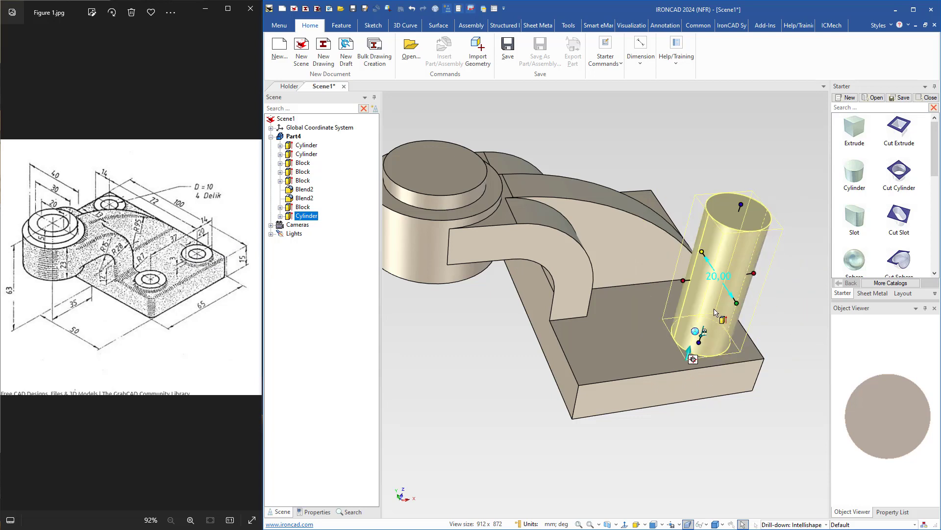
left_click(741, 206)
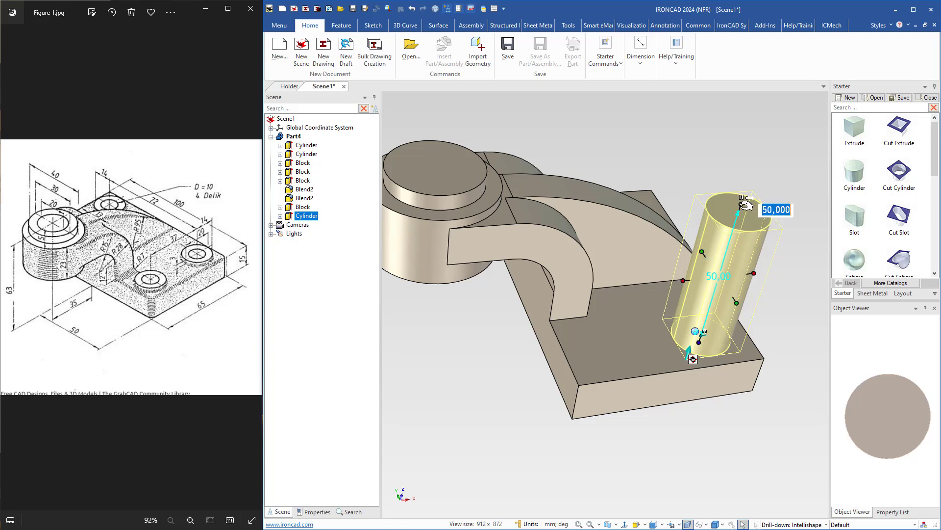
type("5")
key("Return")
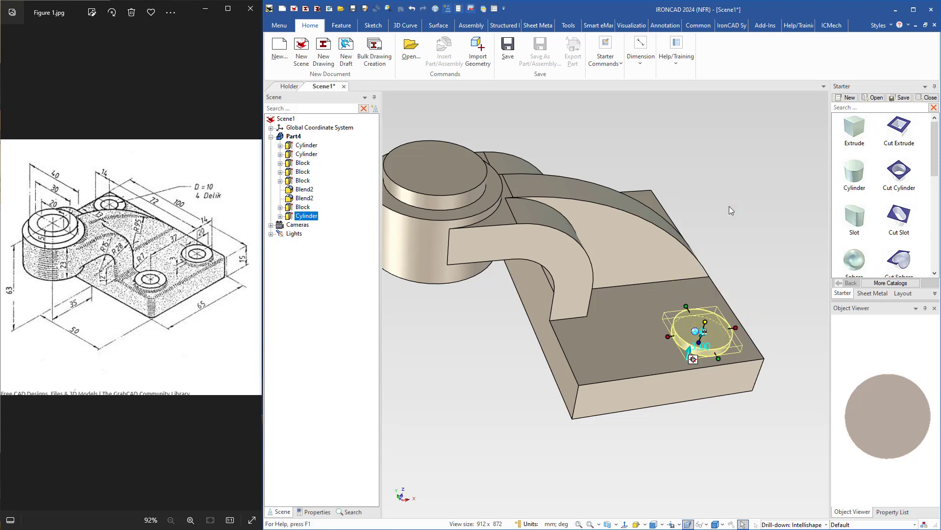
Position the small cylinder's centre 10 mm from the base plate's long edge at the rib's end.
scroll(725, 326, "up", 2)
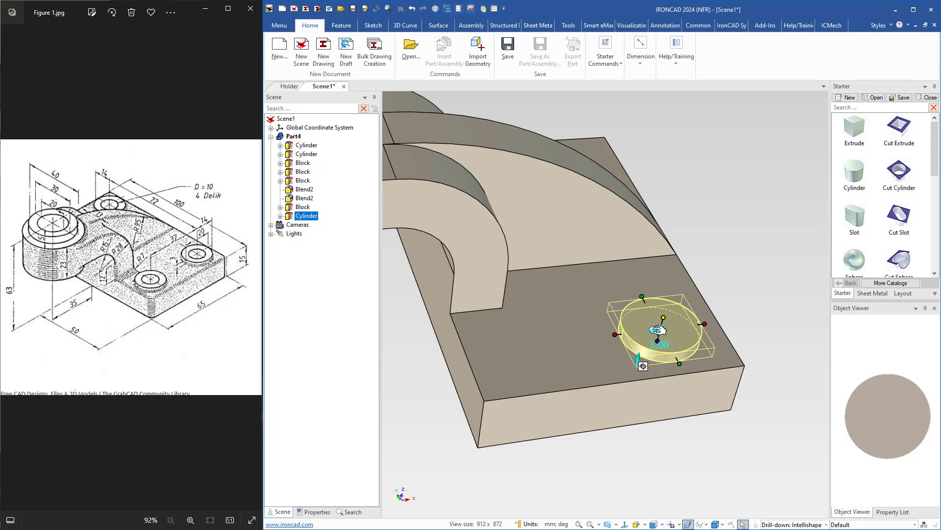
key("F10")
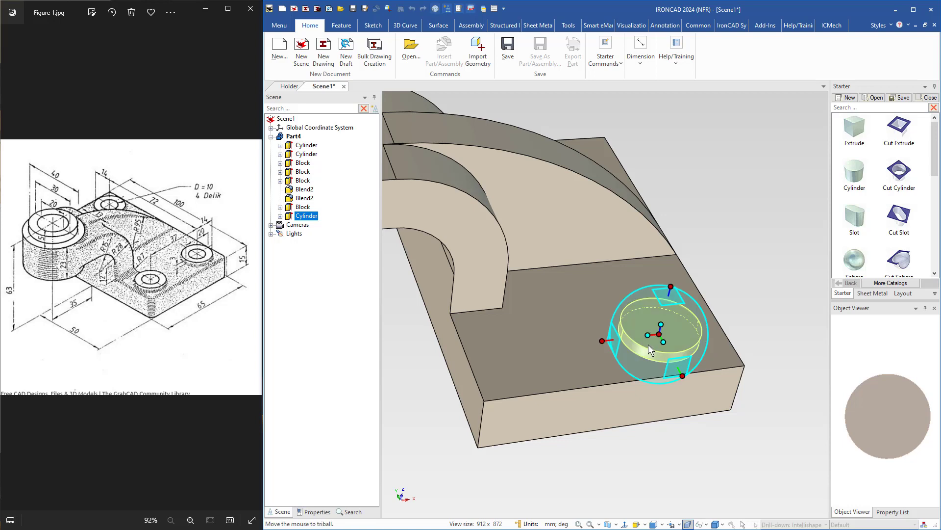
right_click(606, 340)
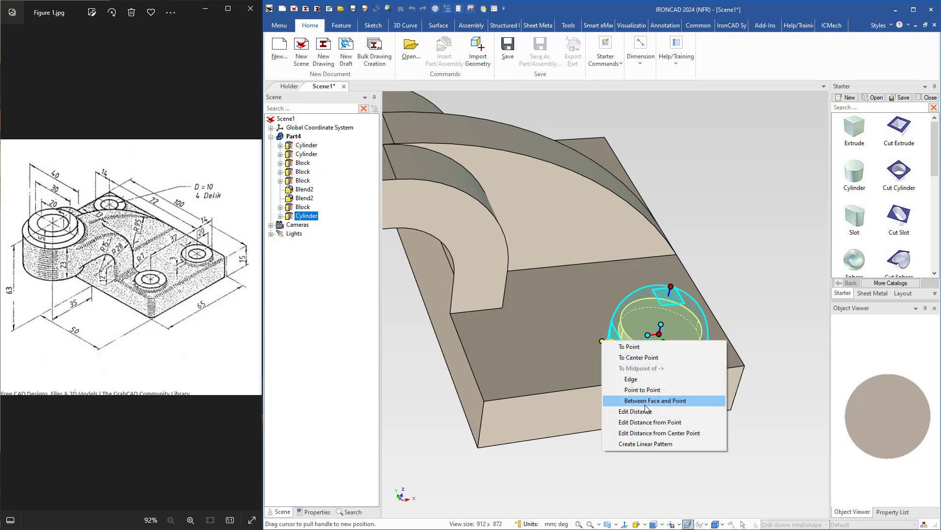
left_click(642, 432)
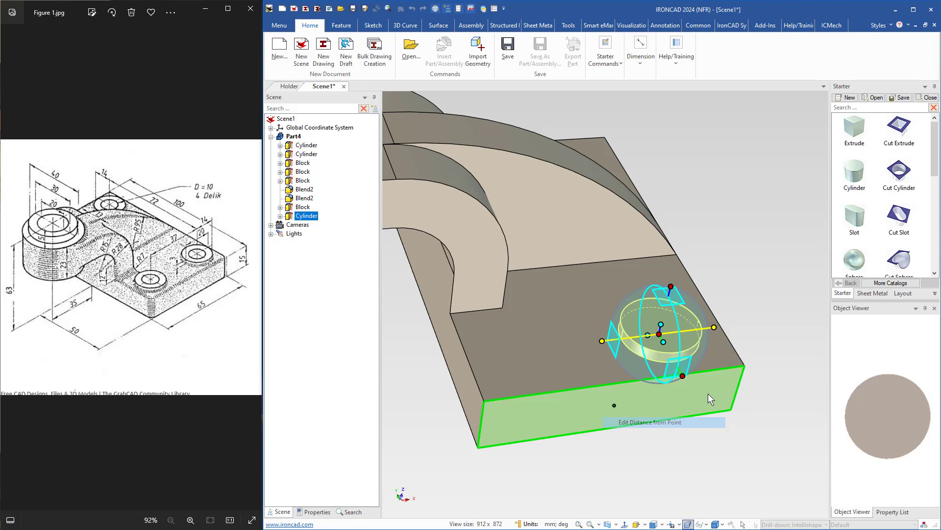
left_click(730, 343)
type("1")
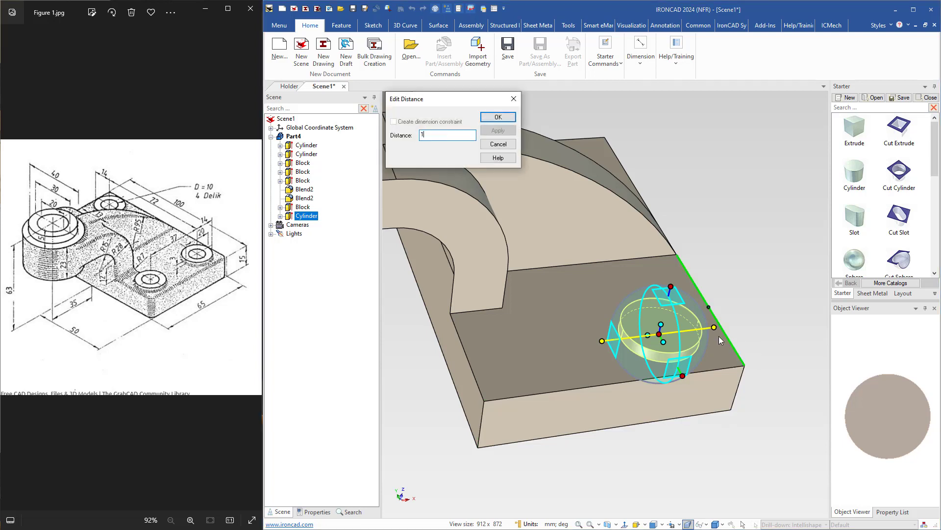
type("0")
key("Return")
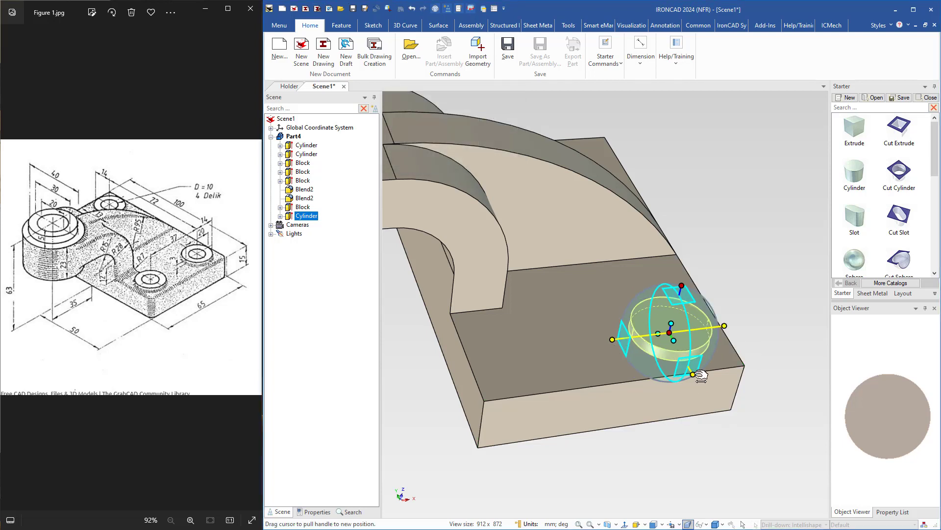
Position the small cylinder's centre 14 mm from the base plate's short end face.
left_click(693, 374)
right_click(694, 374)
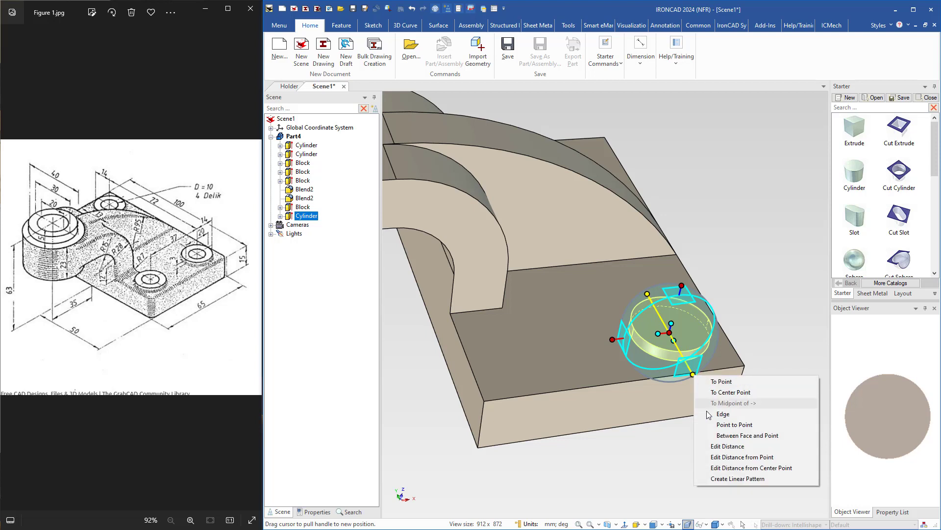
left_click(731, 457)
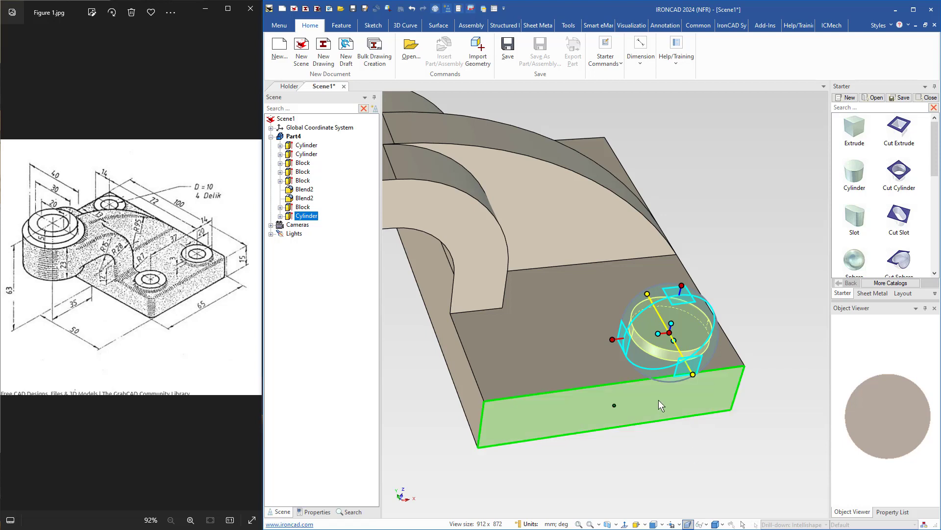
left_click(658, 400)
type("14")
key("Return")
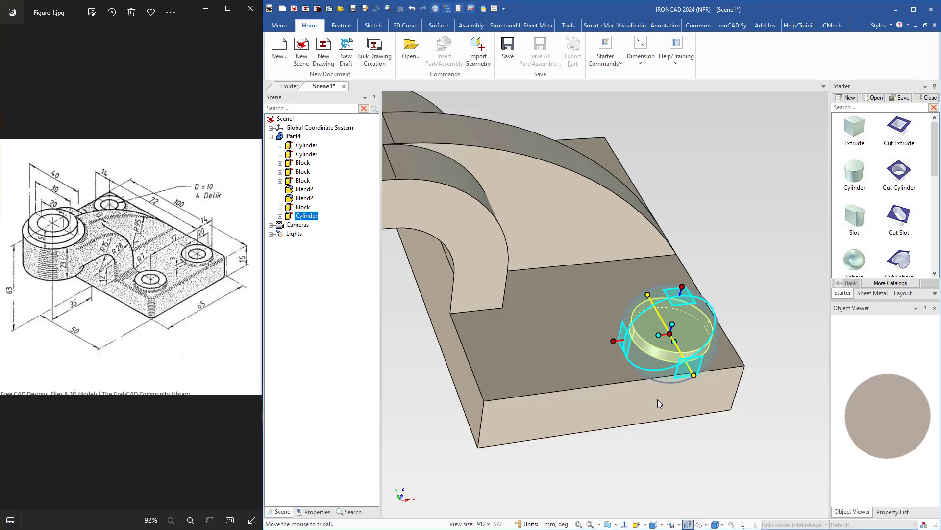
Relocate the small cylinder's TriBall to the midpoint of the base plate's short bottom edge without moving the cylinder.
middle_click_drag(592, 439, 483, 432)
middle_click_drag(660, 450, 562, 388, "shift")
middle_click_drag(643, 393, 690, 402)
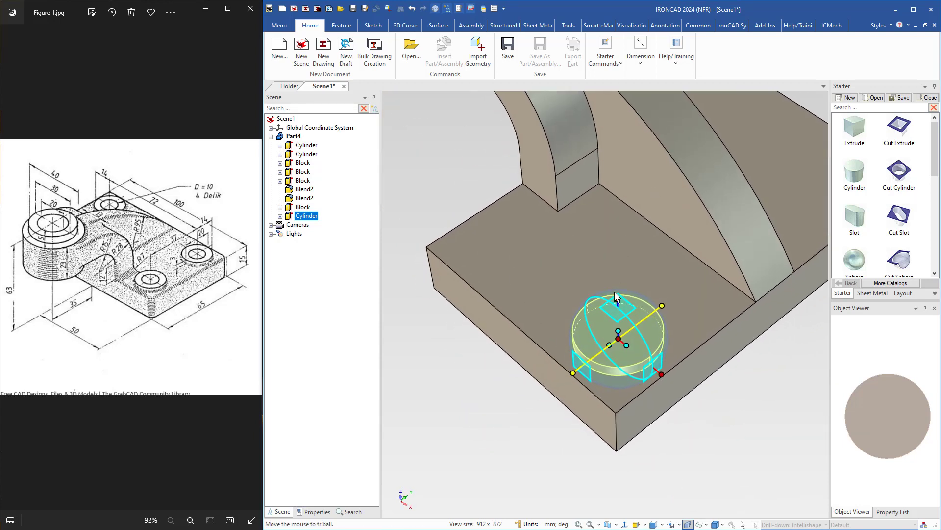
middle_click_drag(616, 296, 732, 275)
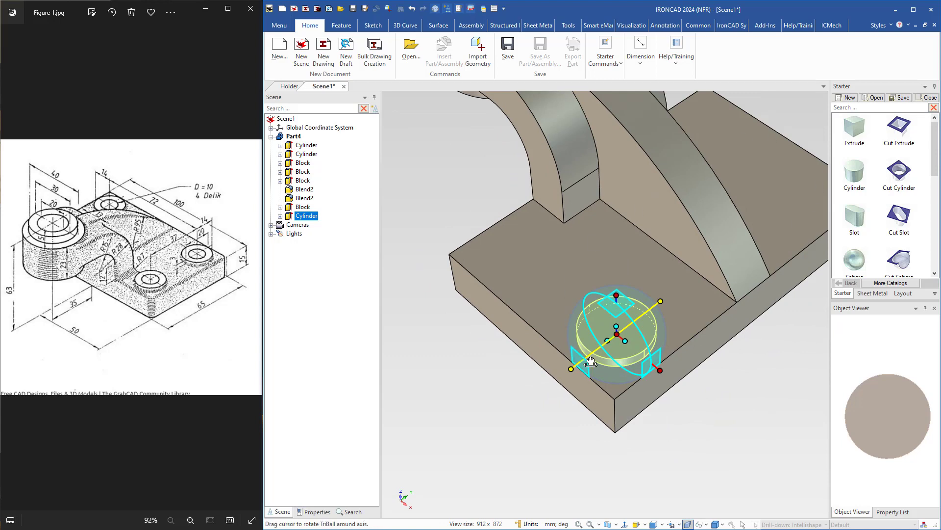
right_click(618, 336)
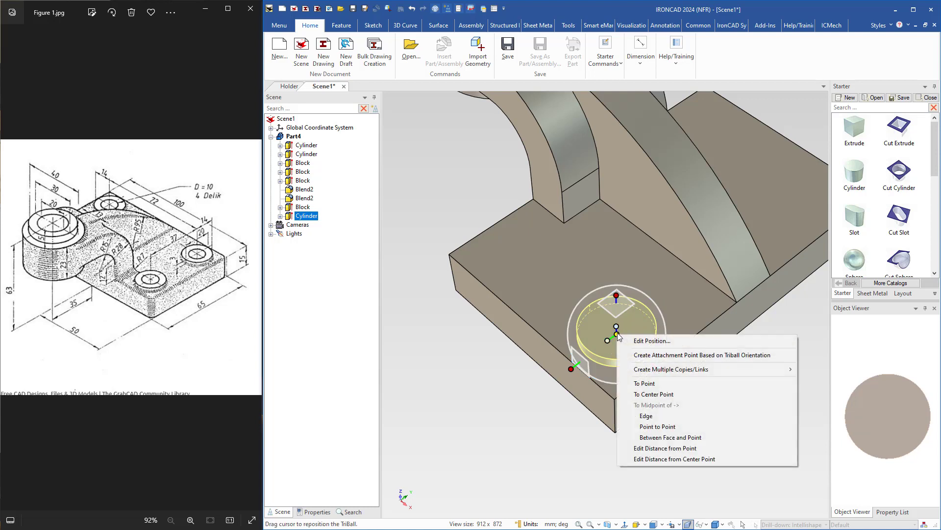
left_click(646, 416)
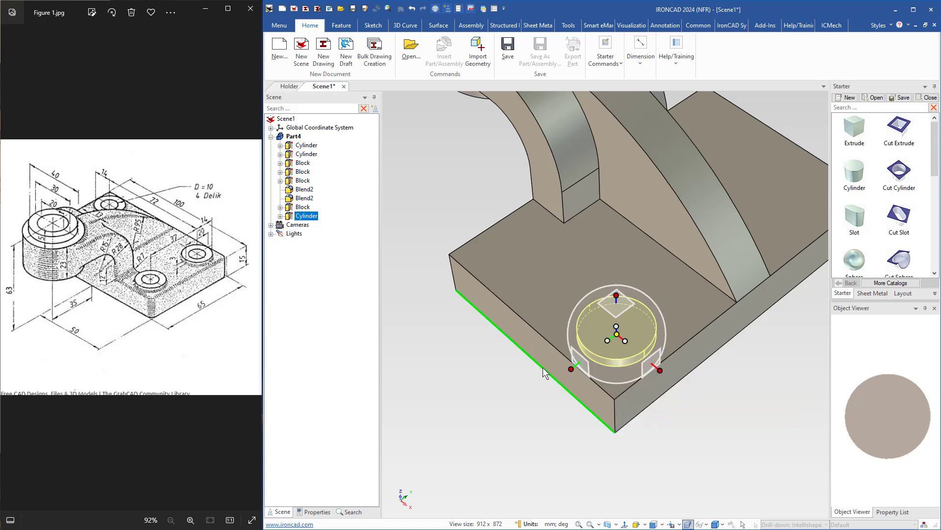
left_click(543, 367)
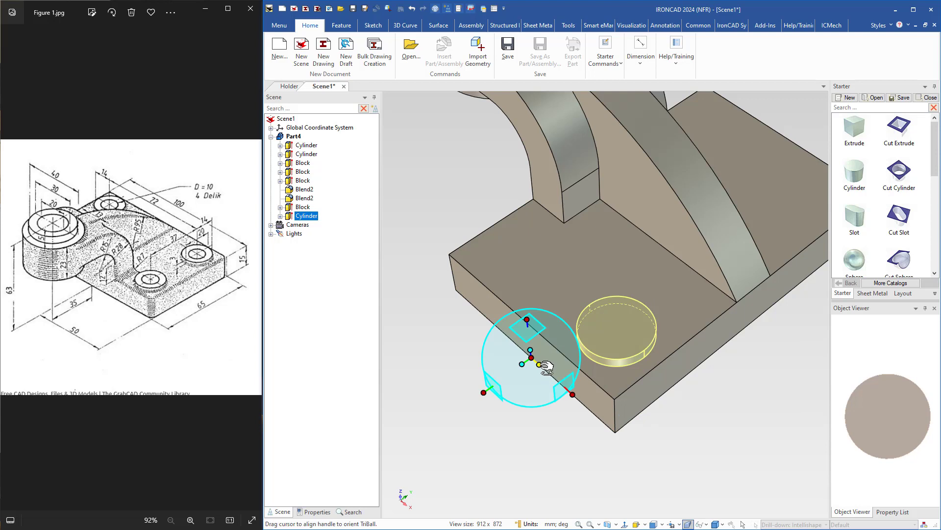
Mirror the small cylinder as a linked copy to the opposite corner along the plate's short side.
right_click(544, 365)
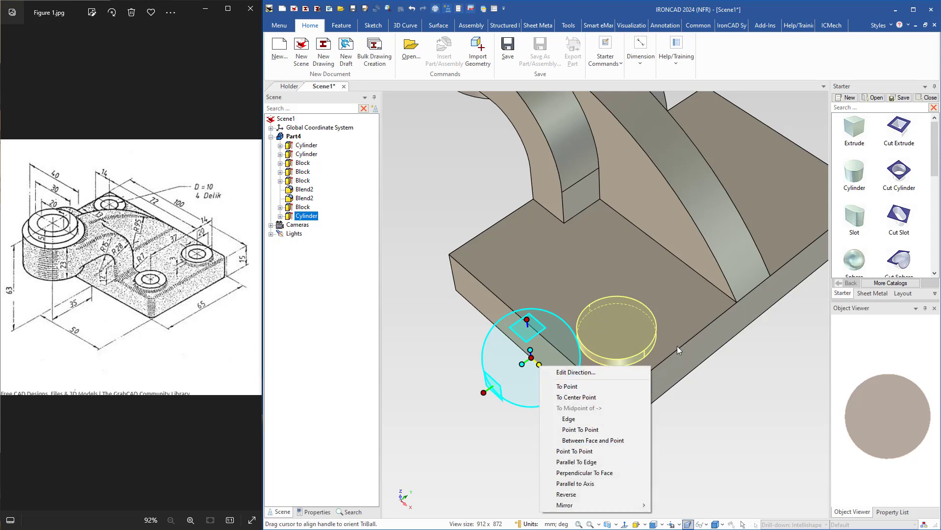
left_click(729, 376)
middle_click_drag(553, 343, 554, 270, "shift")
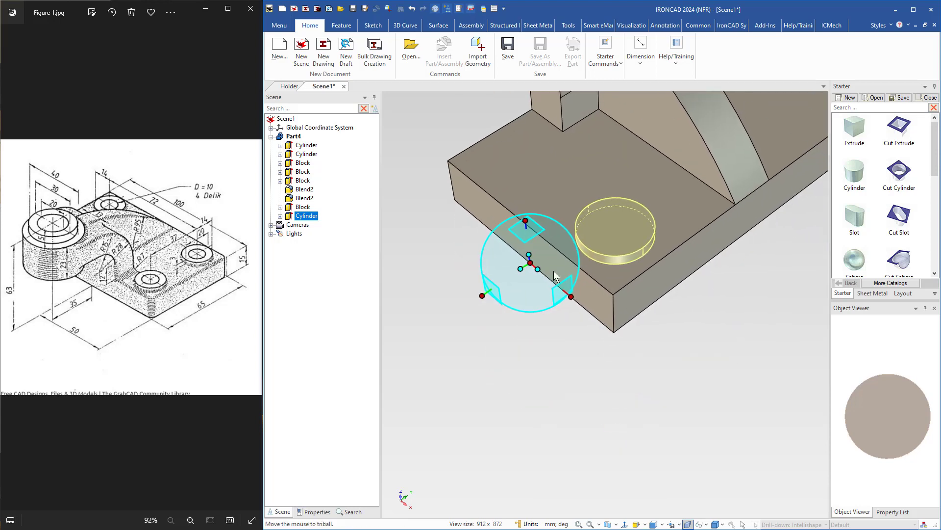
right_click(537, 269)
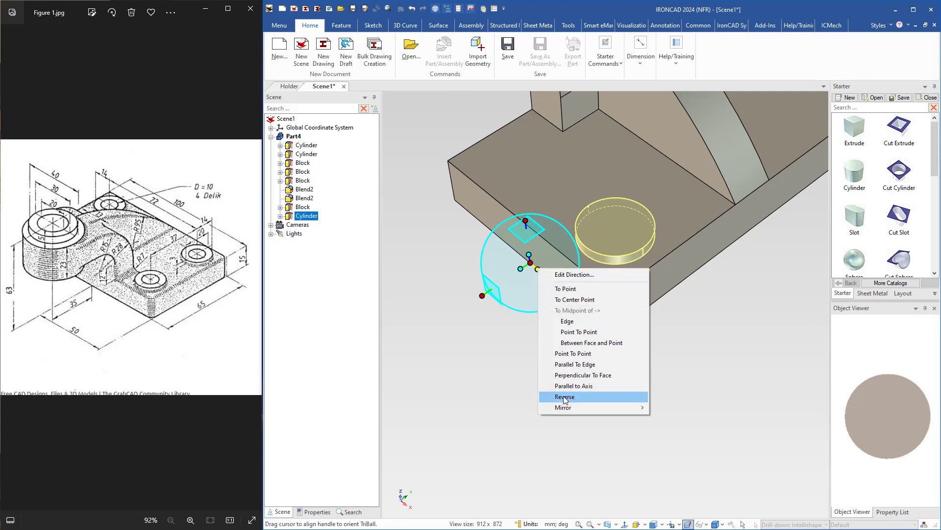
mouse_move(567, 408)
left_click(666, 429)
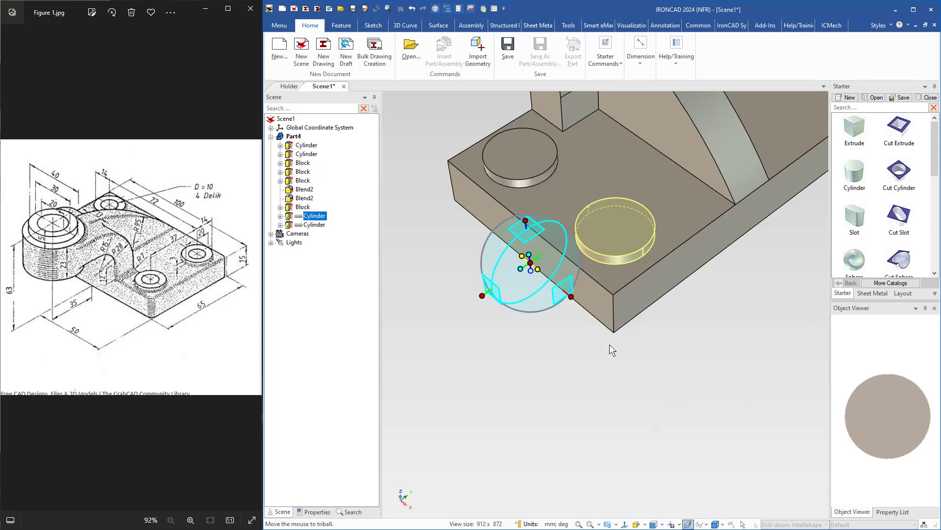
middle_click_drag(584, 308, 604, 362, "shift")
key("F10")
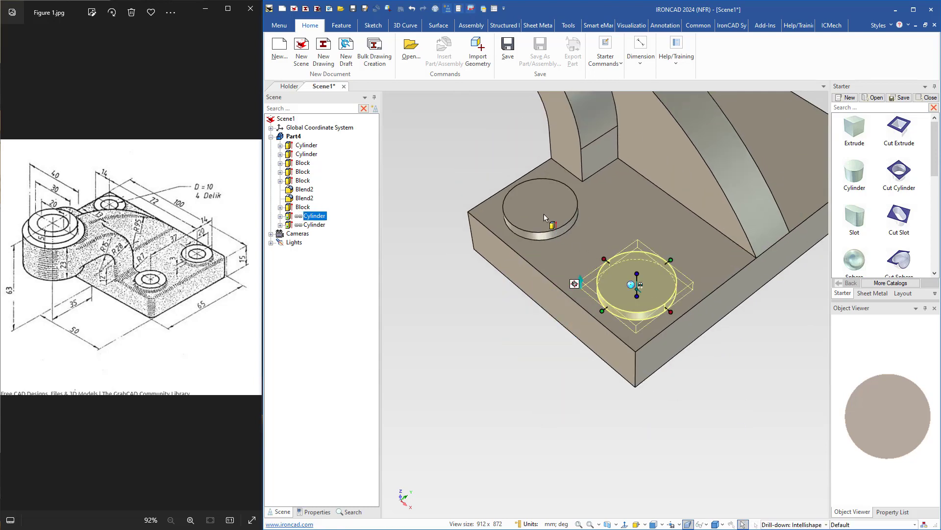
Select both small cylinders and relocate only their TriBall to the midpoint of the base plate's long bottom edge at the rib's end.
left_click(544, 215, "shift")
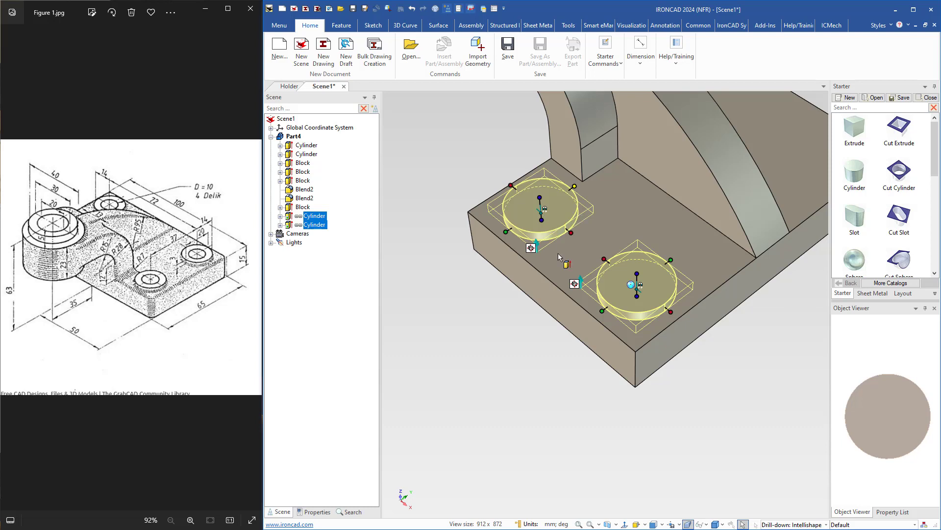
key("F10")
key("space")
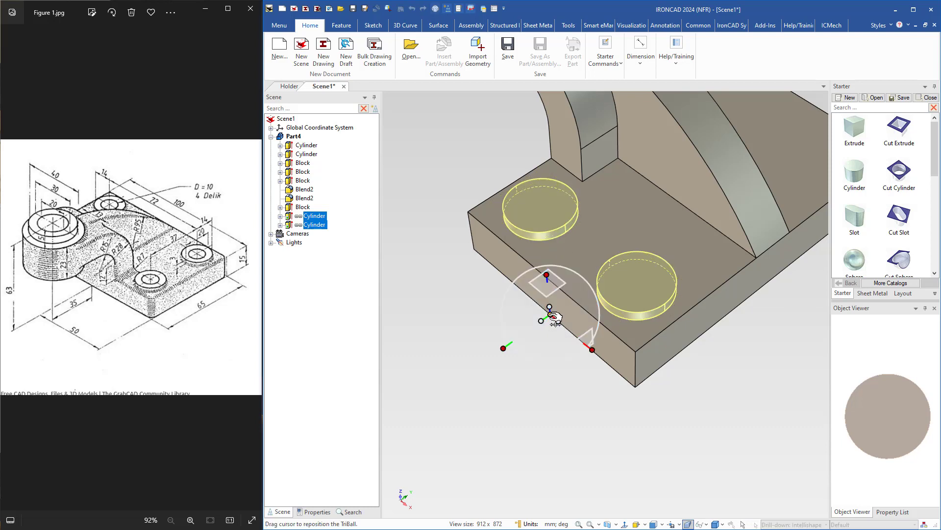
right_click(551, 314)
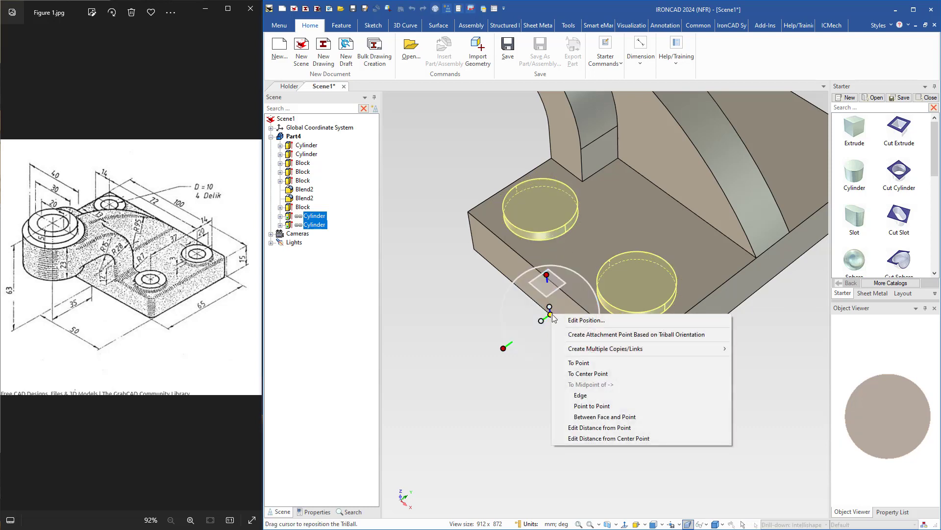
left_click(589, 395)
left_click(742, 302)
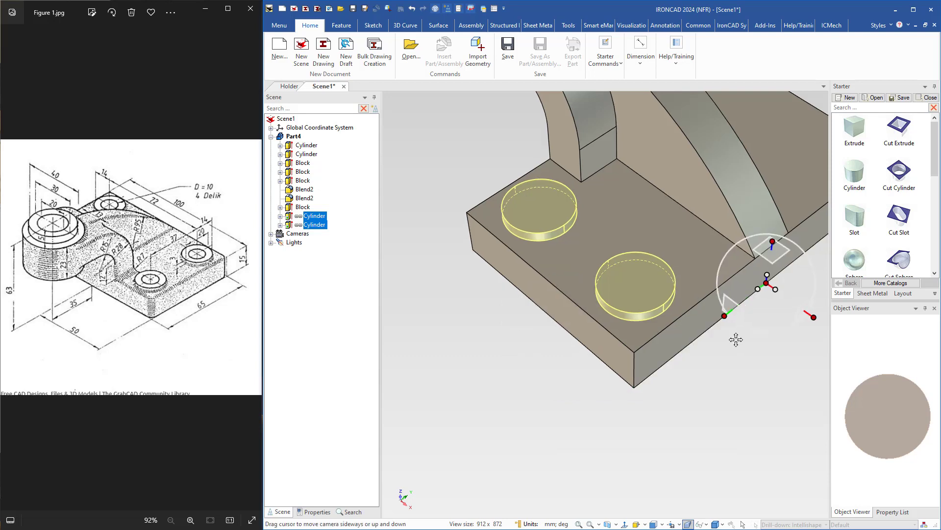
middle_click_drag(736, 339, 619, 381, "shift")
key("space")
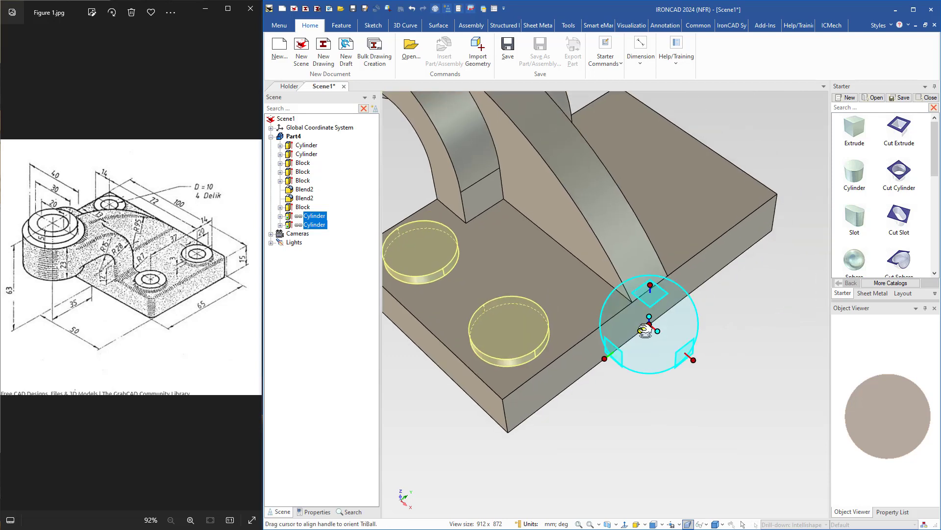
Mirror the two small cylinders as linked copies to the other side of the rib.
right_click(643, 329)
mouse_move(675, 468)
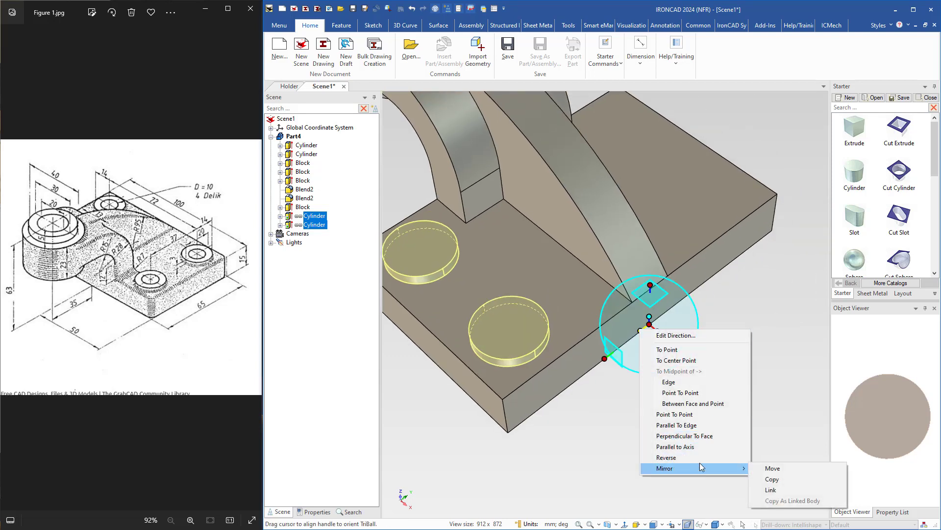
left_click(761, 491)
key("F10")
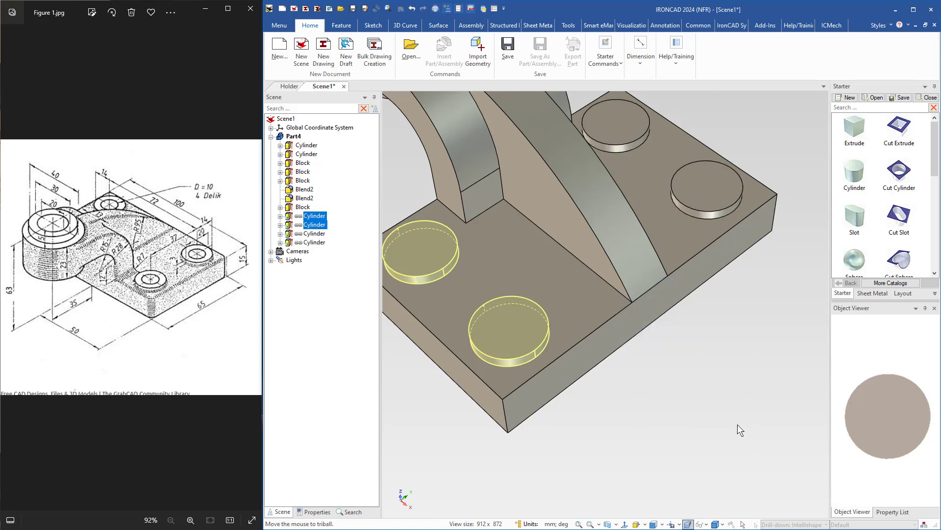
left_click(715, 452)
Cut a cylindrical hole at the centre of the first small boss, 10 mm in diameter and 18 mm deep.
middle_click_drag(647, 422, 707, 398, "shift")
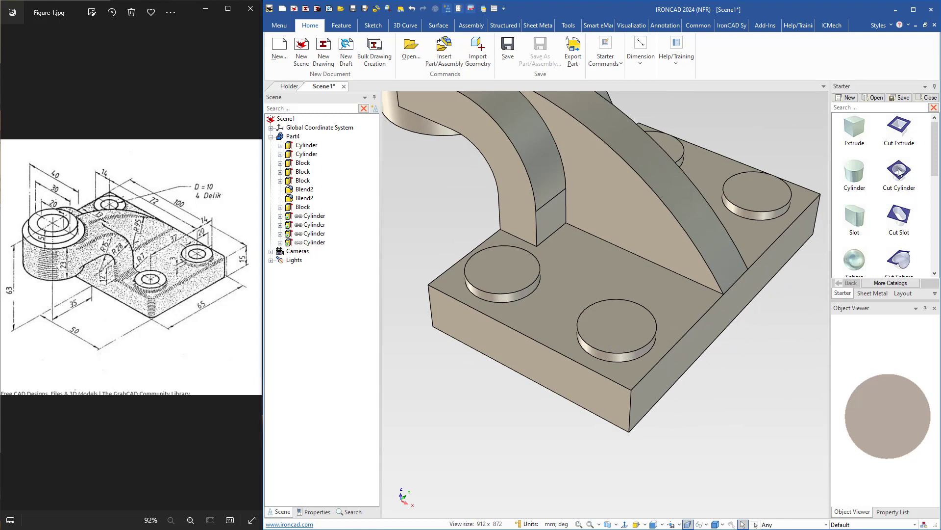
left_click_drag(900, 171, 618, 328)
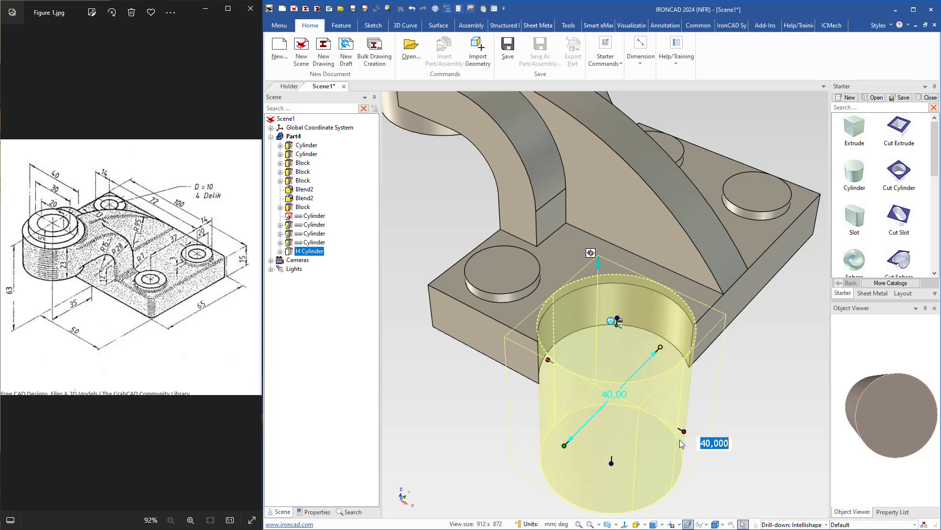
mouse_move(685, 428)
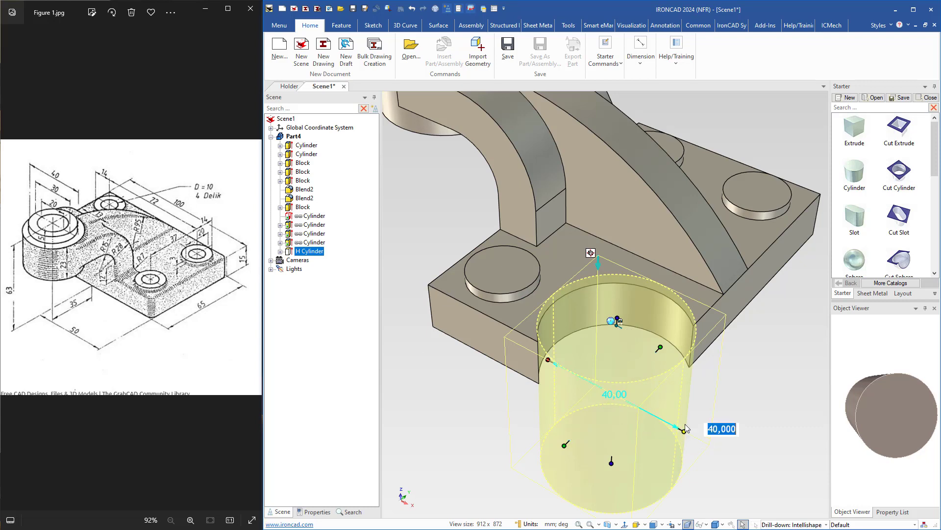
type("10")
key("Return")
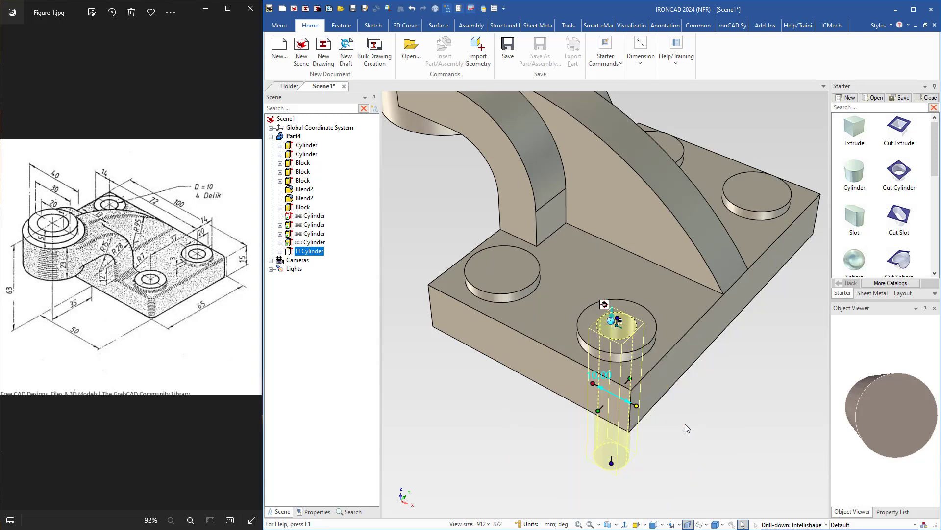
left_click_drag(612, 462, 571, 402)
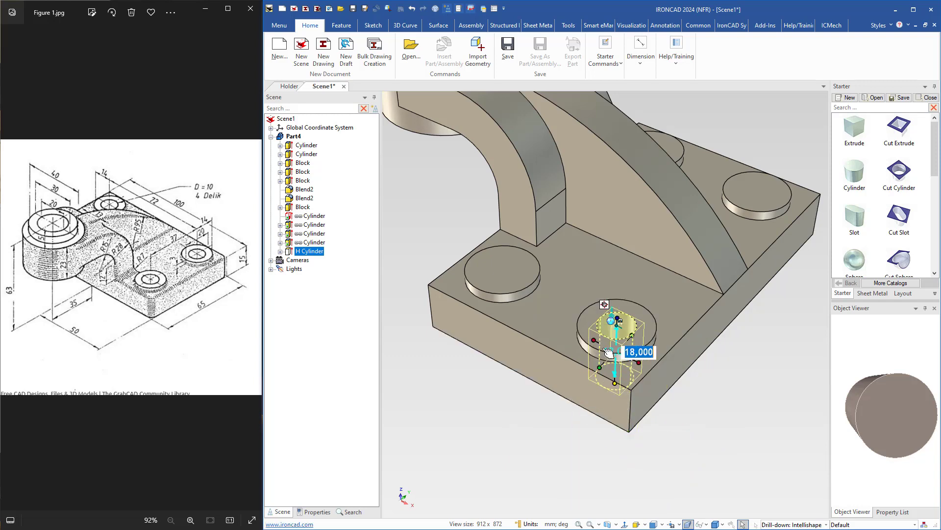
Create linked copies of the 10 mm hole at the centre points of the other three small bosses.
key("F10")
middle_click_drag(588, 356, 590, 365)
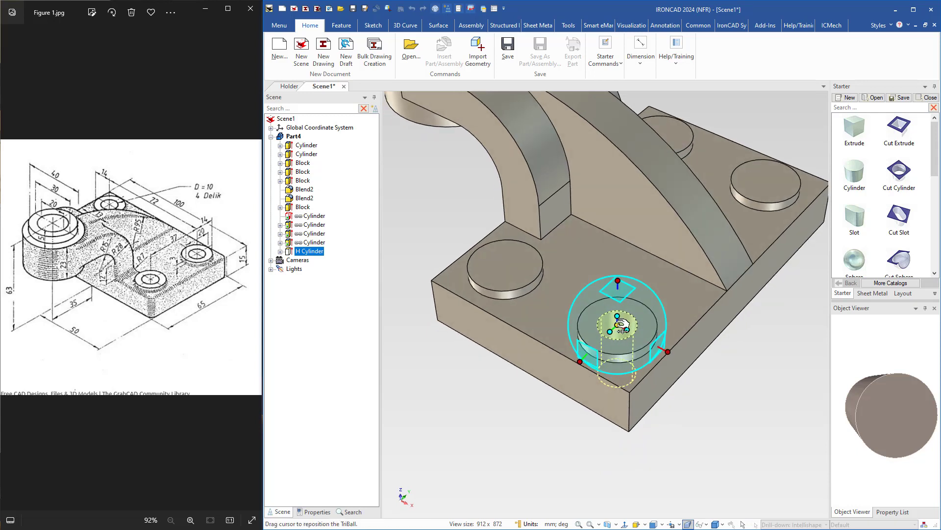
right_click(621, 326)
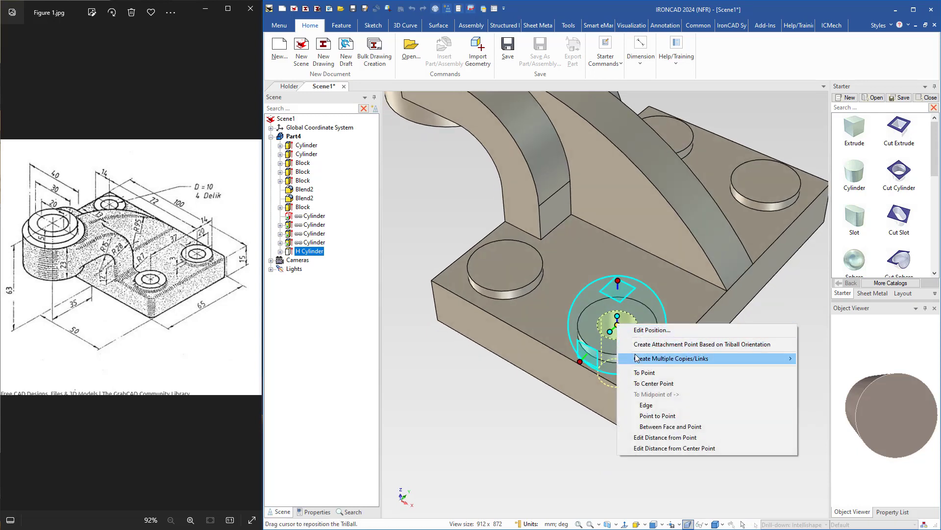
mouse_move(639, 361)
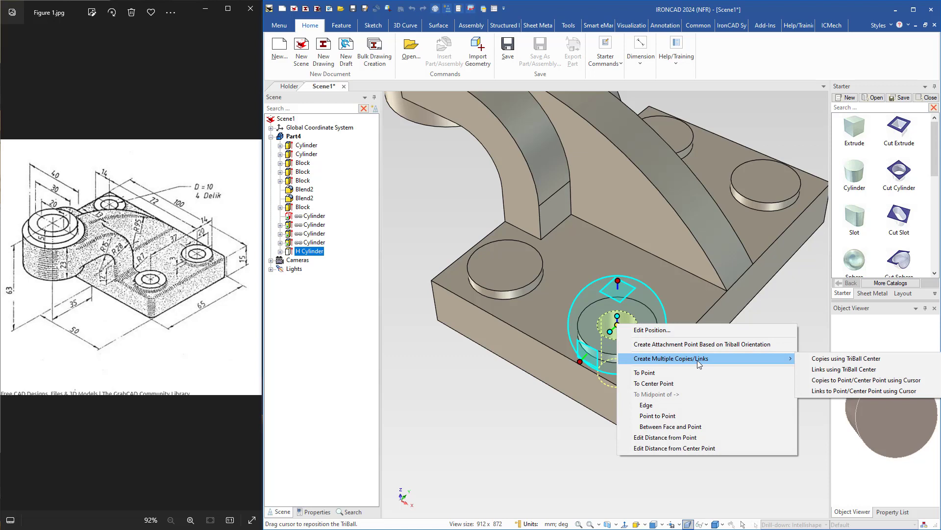
left_click(832, 390)
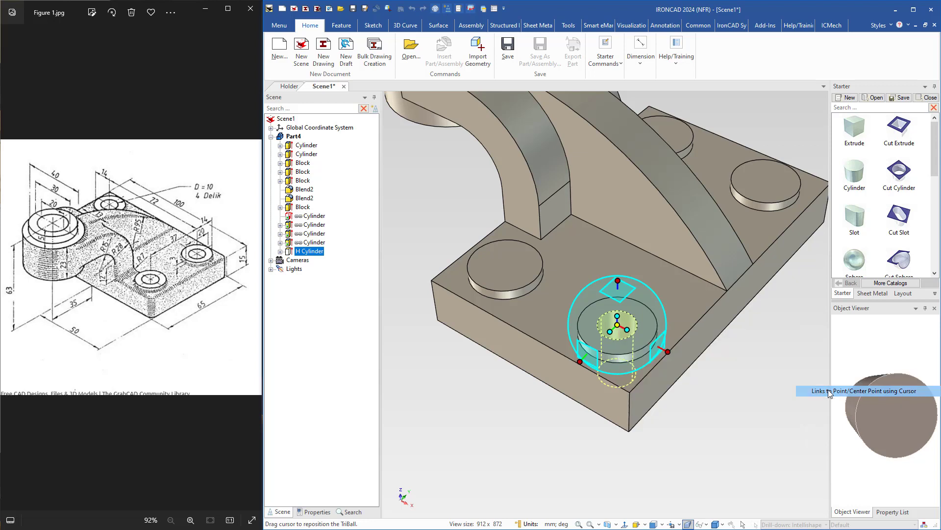
left_click(505, 264)
middle_click_drag(515, 266, 602, 231)
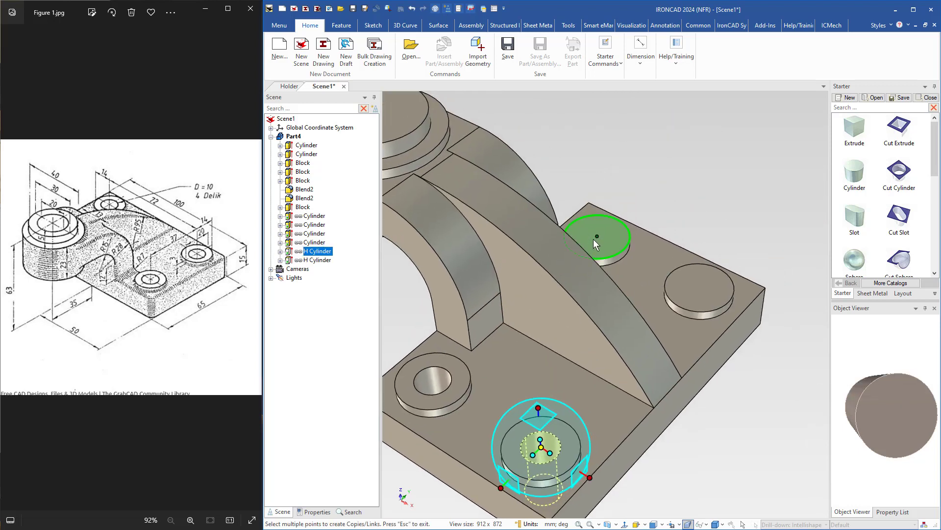
left_click(595, 237)
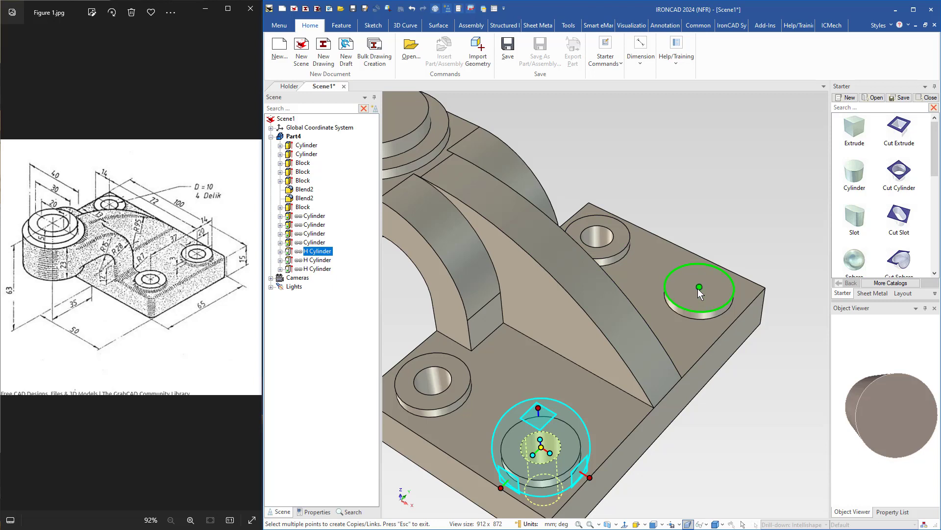
left_click(698, 288)
key("Escape")
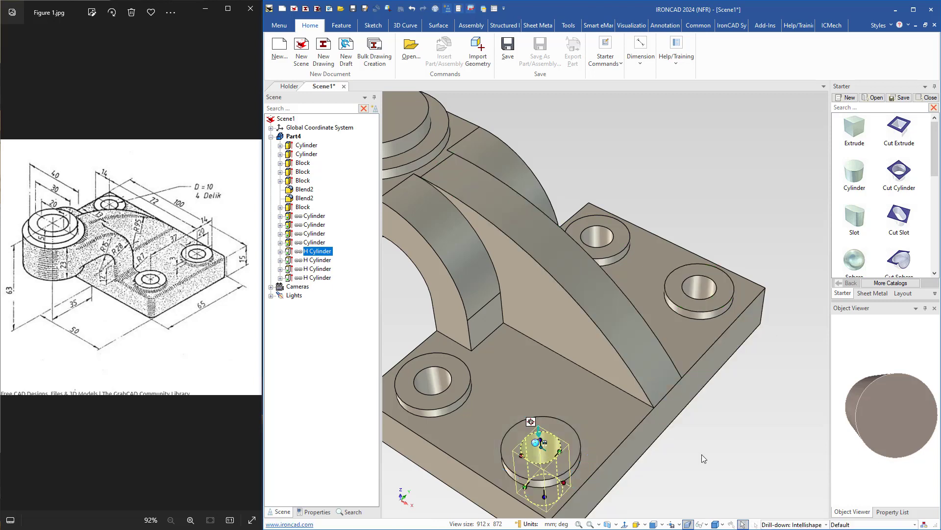
Cut a cylindrical hole through the centre of the large stepped boss, 20 mm in diameter and 28 mm deep.
middle_click_drag(702, 454, 651, 354)
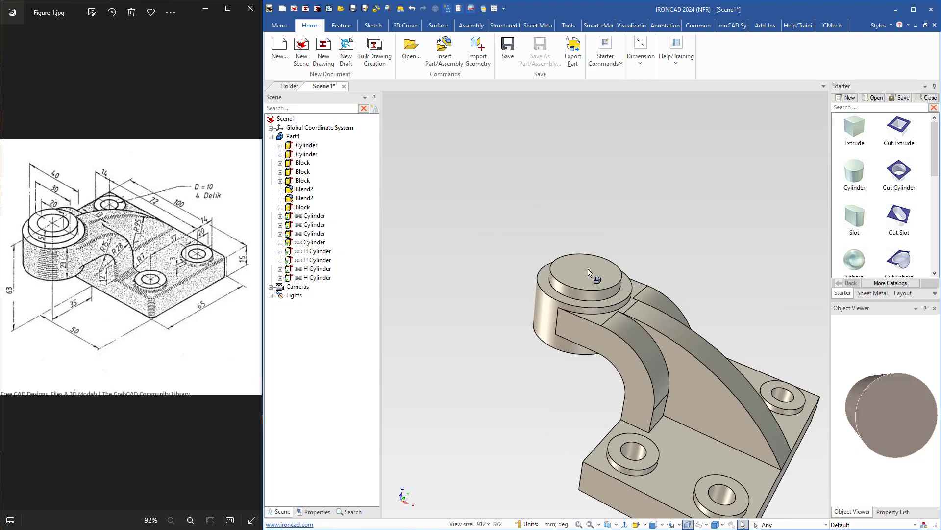
scroll(589, 282, "up", 2)
middle_click_drag(590, 293, 685, 307)
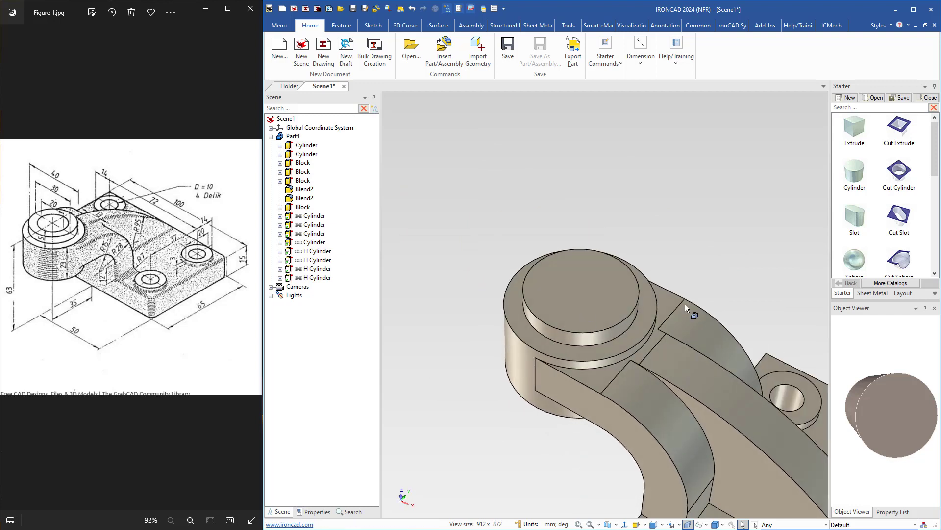
left_click_drag(900, 175, 581, 290)
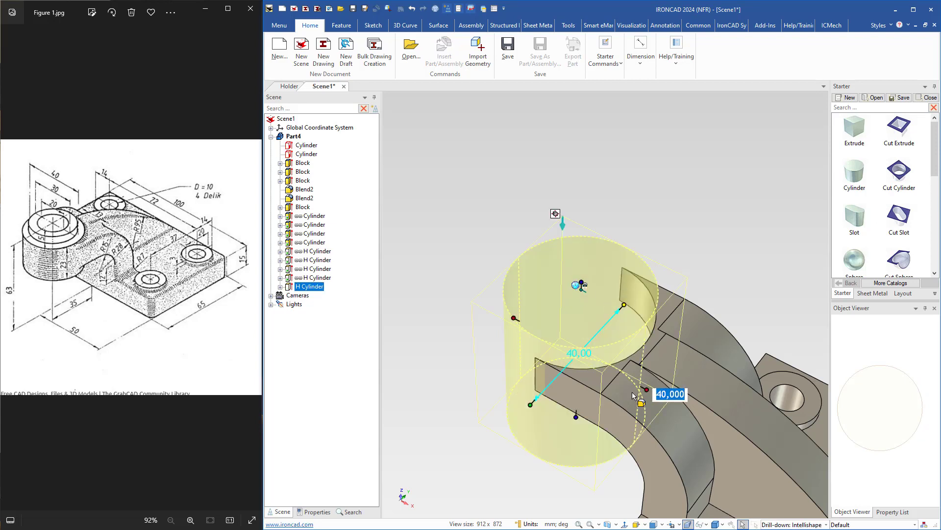
left_click_drag(647, 389, 630, 378)
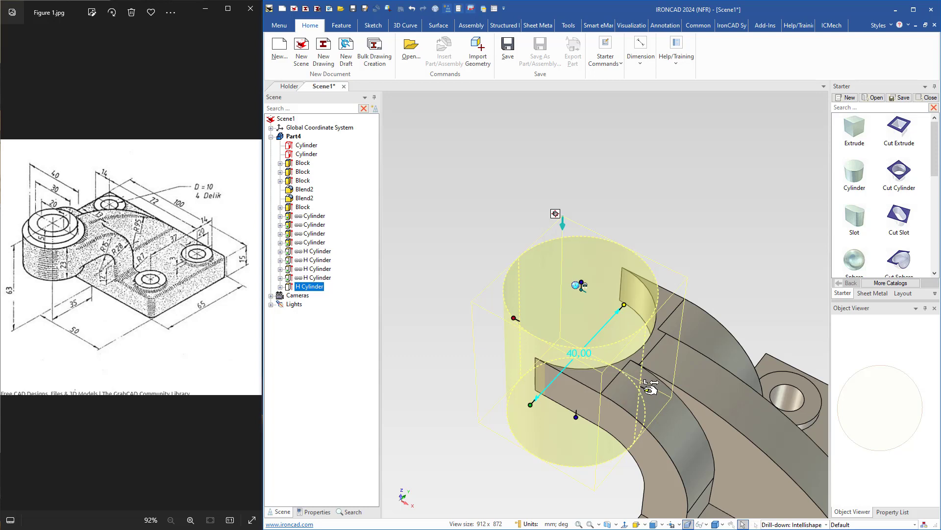
left_click(649, 389)
type("20")
key("Return")
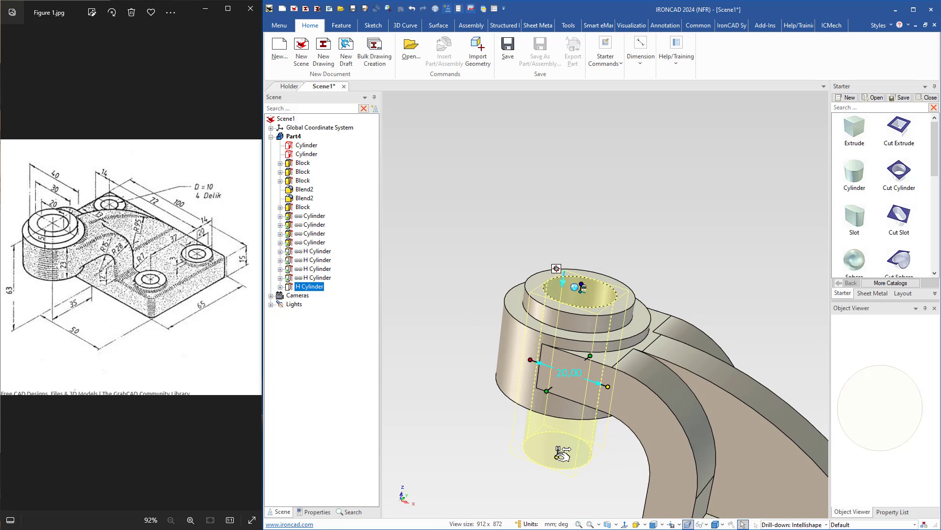
left_click_drag(557, 455, 527, 411)
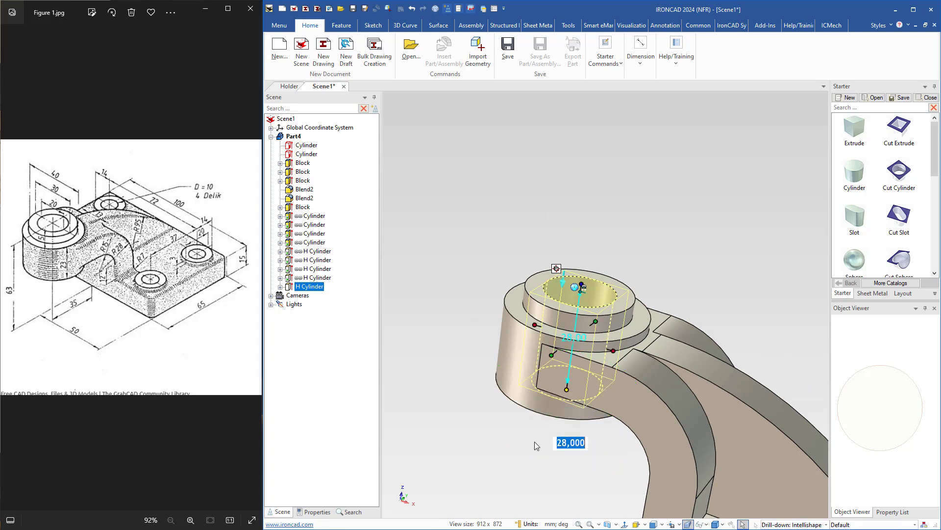
scroll(538, 432, "down", 5)
left_click(525, 371)
middle_click_drag(525, 369, 387, 487)
Blend the four vertical corner edges of the base plate with a constant 7 mm radius.
scroll(542, 327, "up", 3)
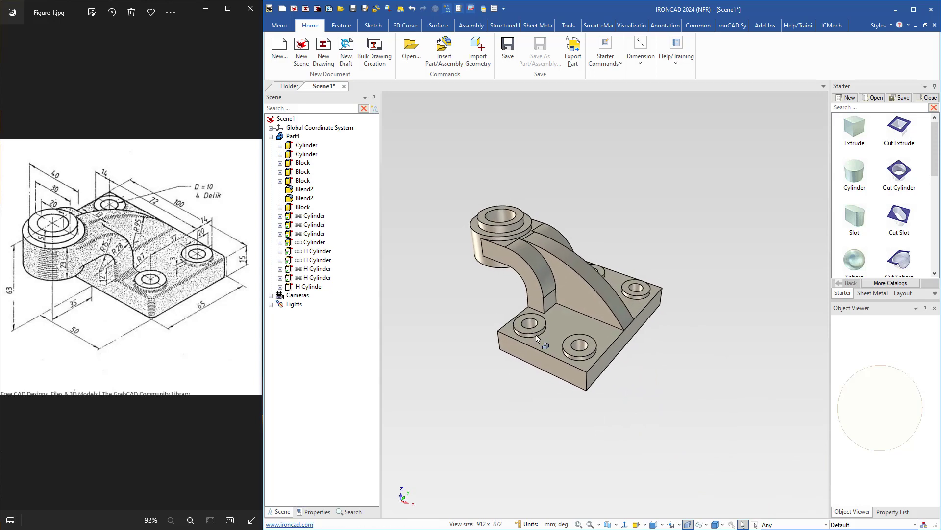
left_click(607, 337)
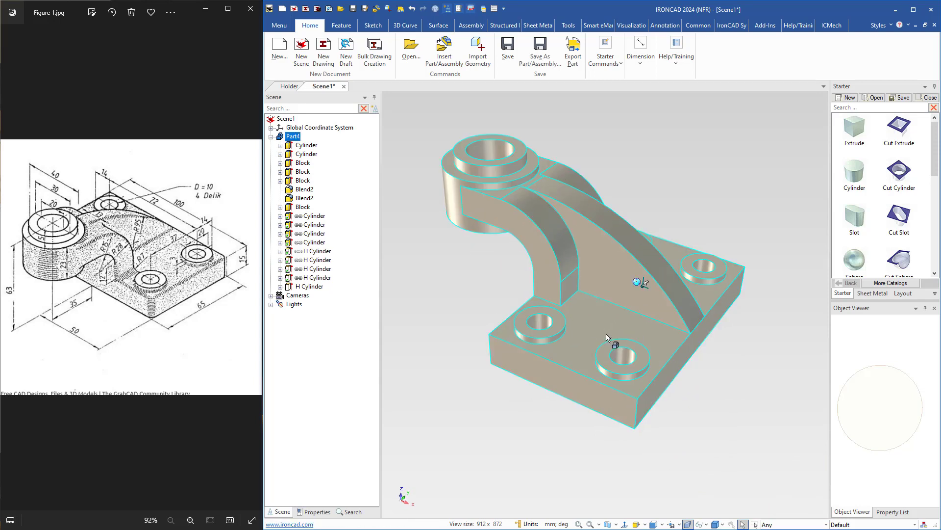
right_click(607, 337)
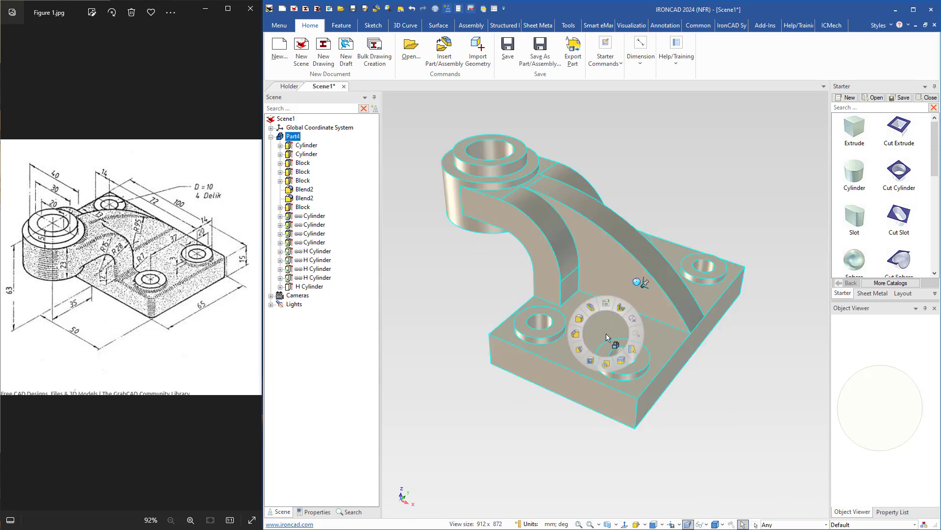
left_click(579, 319)
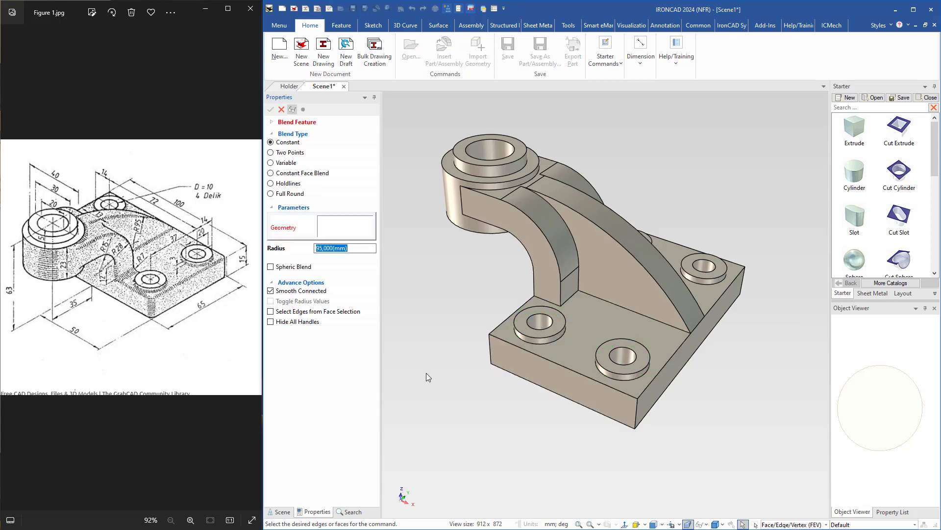
left_click(491, 357)
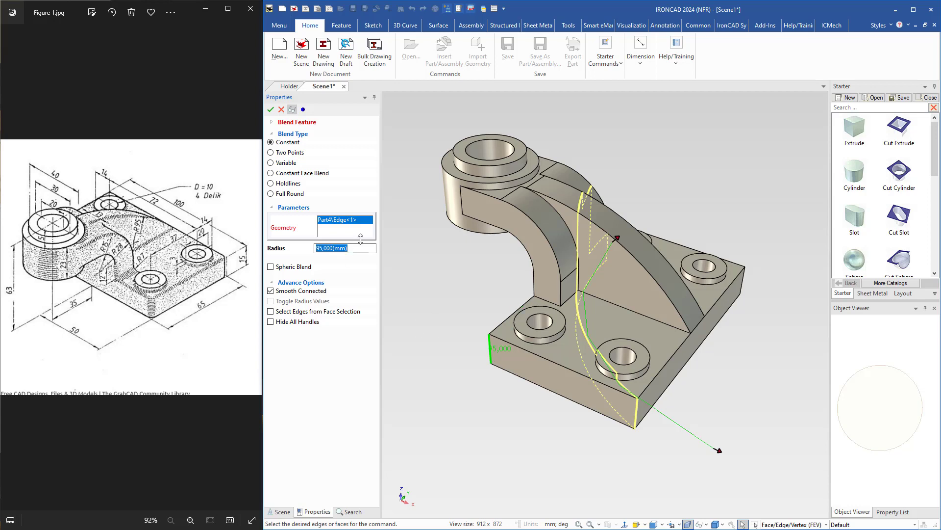
type("7")
key("Return")
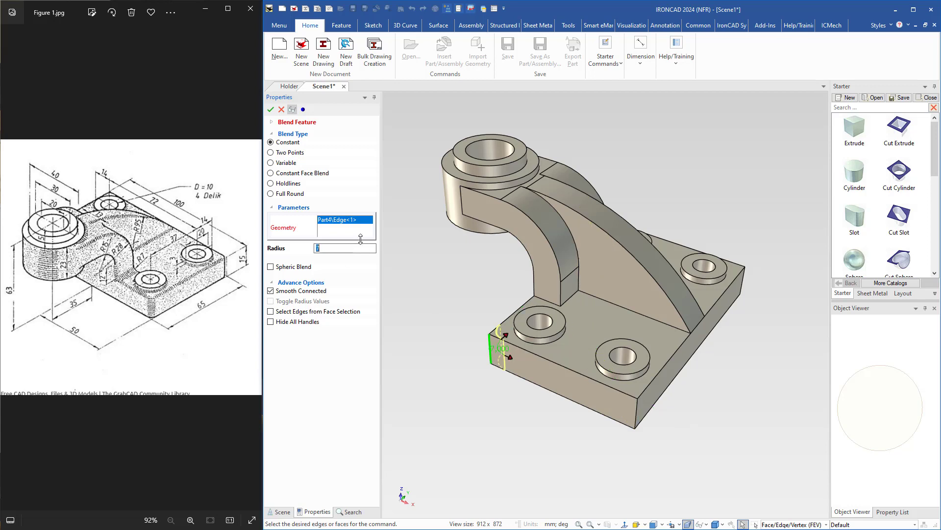
left_click(637, 410)
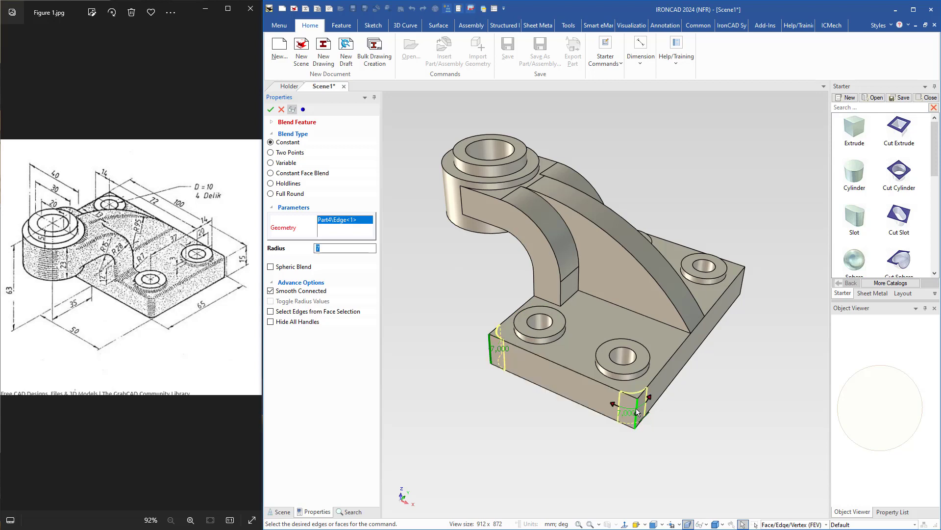
left_click(742, 285)
middle_click_drag(595, 269, 629, 278)
left_click(603, 260)
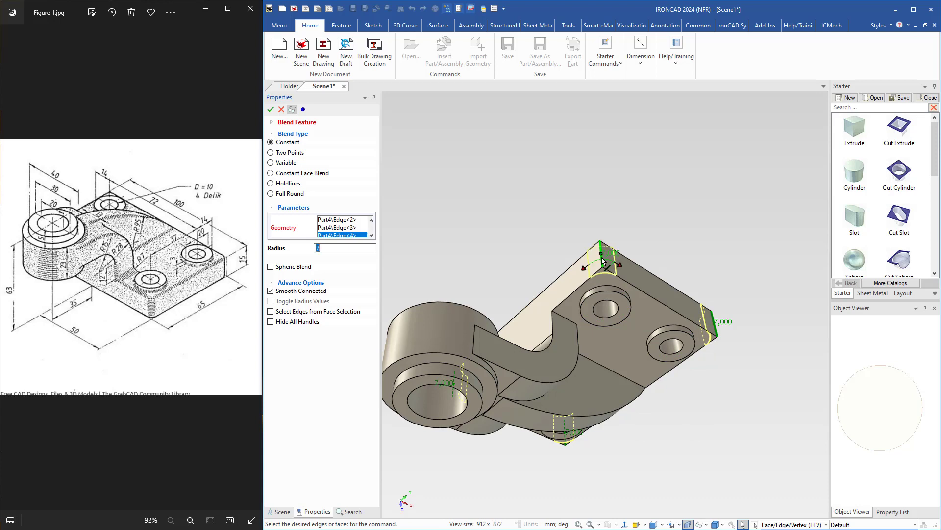
key("Return")
Start a constant 5 mm blend on the short upper edge of the base plate.
middle_click_drag(652, 392, 587, 357)
left_click(574, 334)
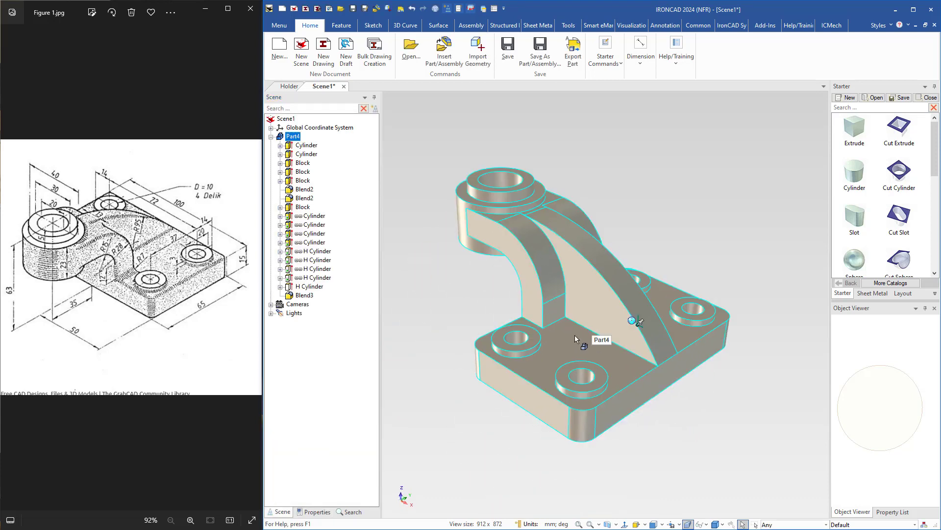
right_click(574, 334)
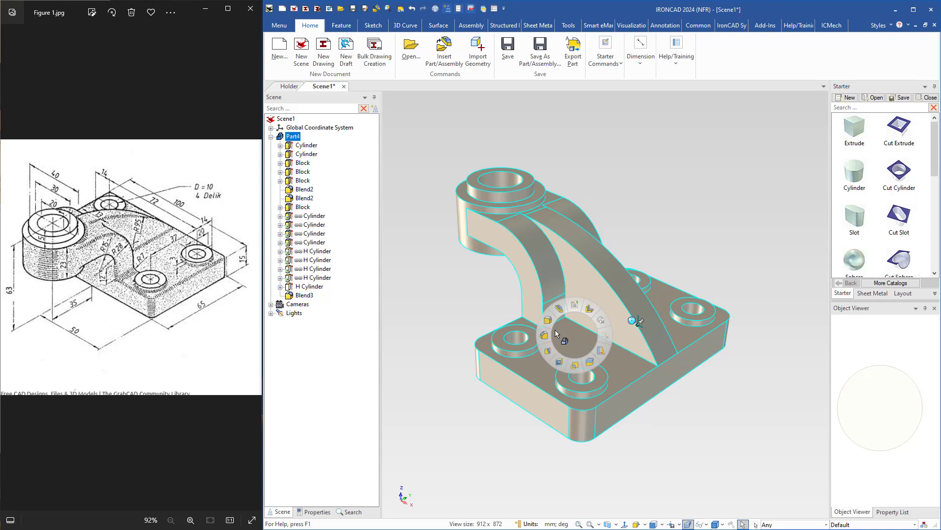
left_click(547, 320)
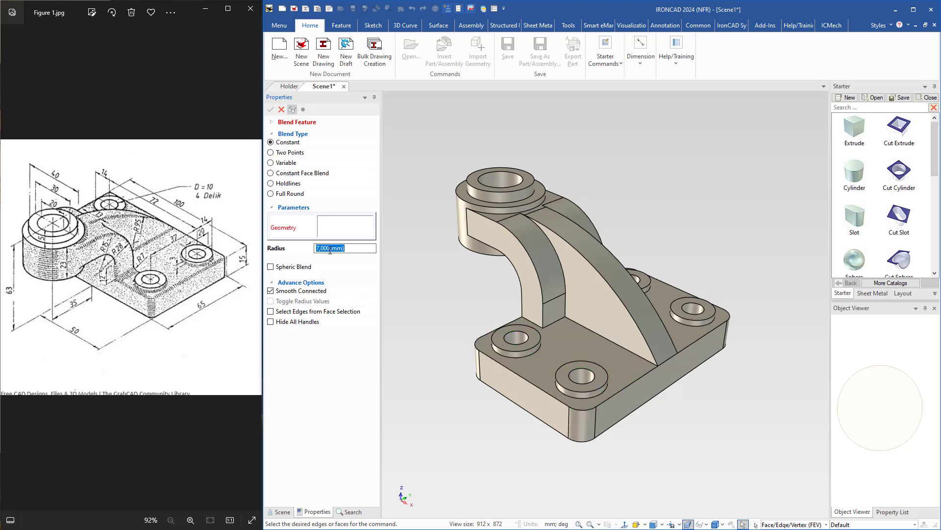
type("5")
left_click(537, 383)
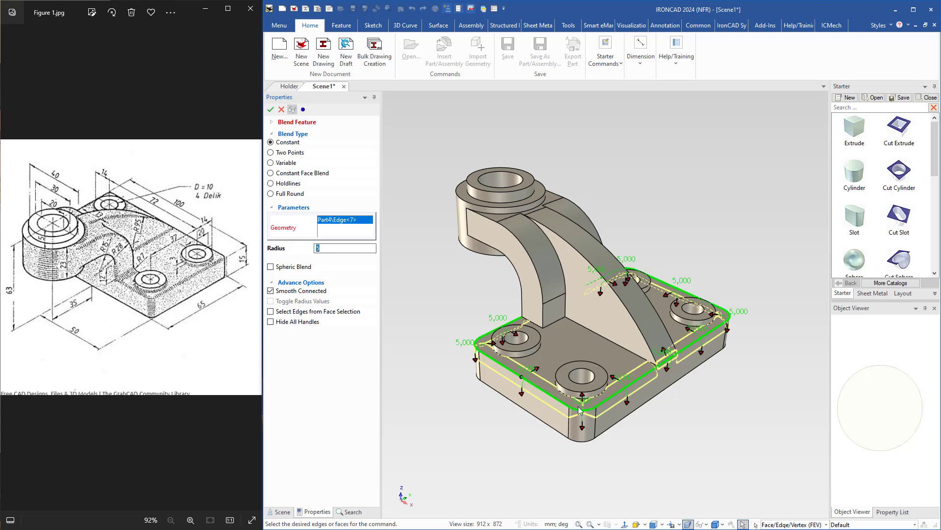
scroll(638, 417, "up", 3)
middle_click_drag(608, 408, 630, 401)
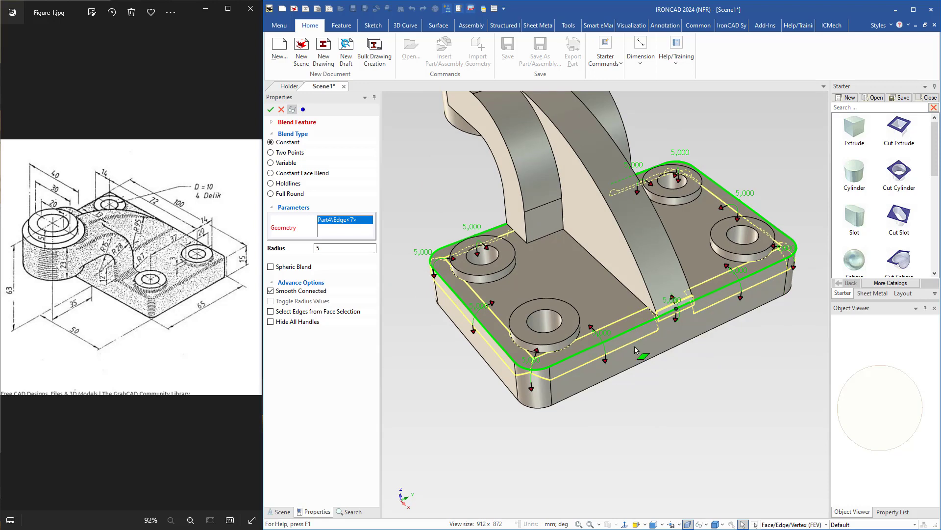
Turn off Smooth Connected, add the base plate's remaining upper outer edges on both sides of the rib, and apply the blend.
left_click(271, 291)
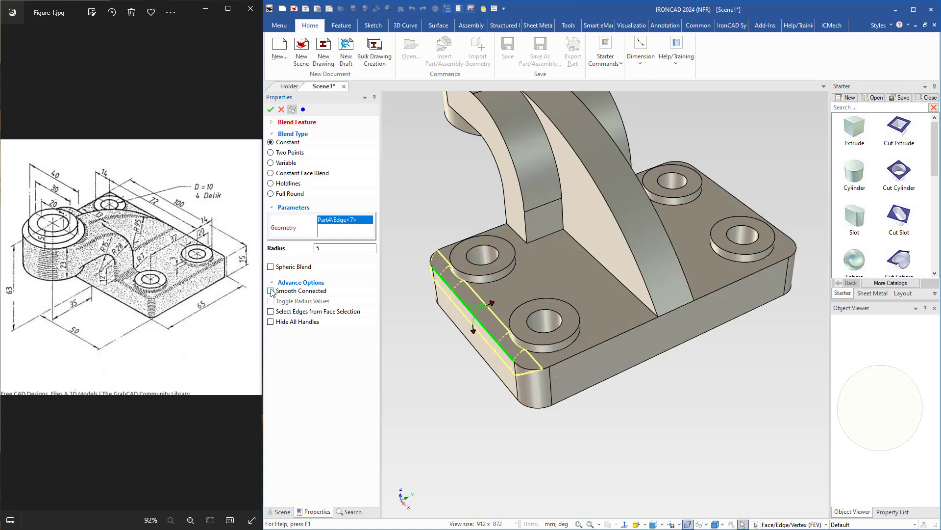
left_click(529, 368)
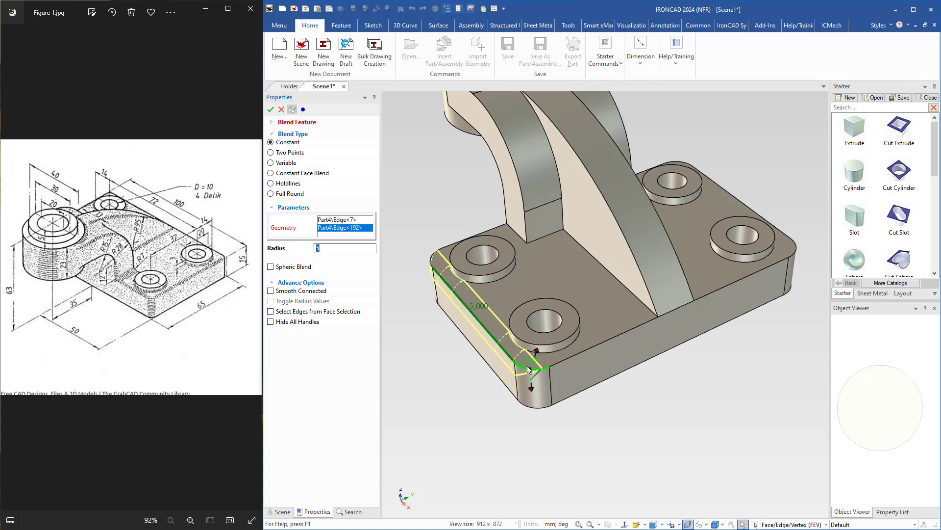
left_click(577, 354)
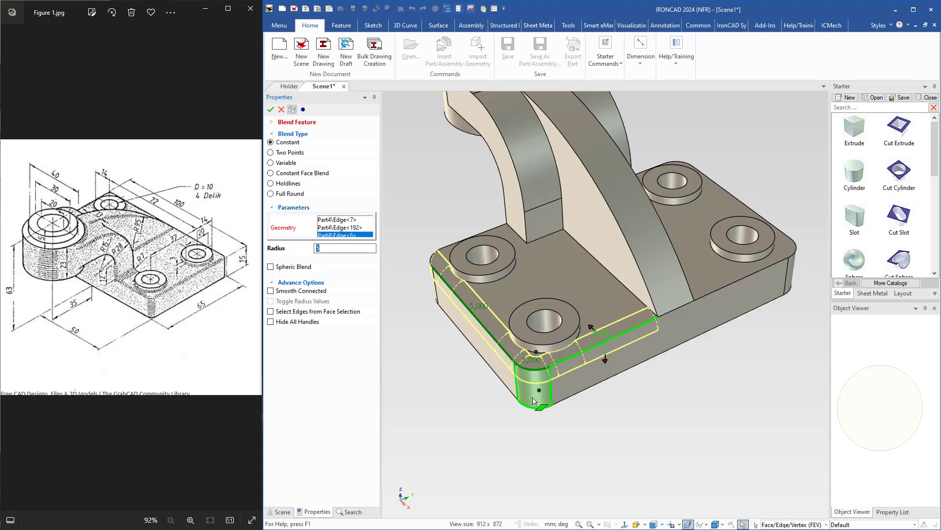
middle_click_drag(613, 421, 716, 296)
left_click(568, 372)
left_click(535, 306)
key("Return")
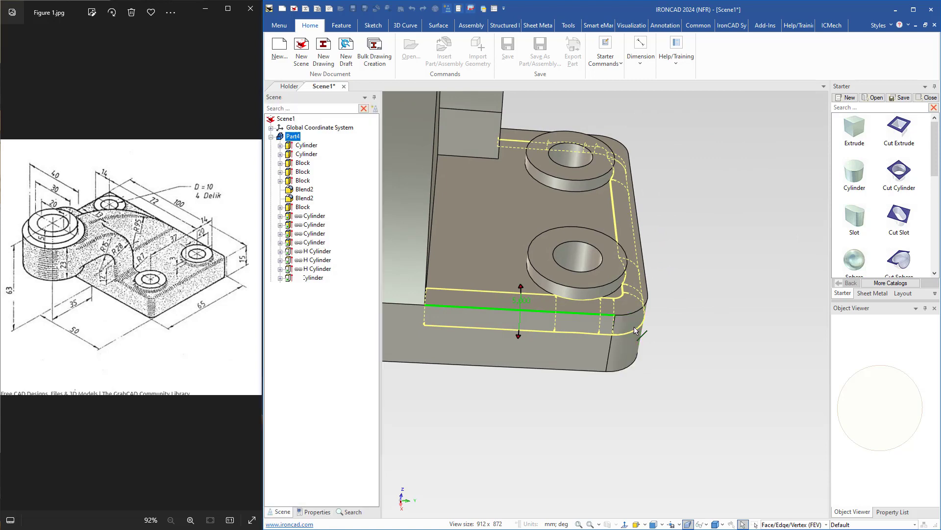
Start a constant 7 mm blend on the arm's two foot edges at the base plate on one side of the rib.
middle_click_drag(473, 283, 642, 360, "shift")
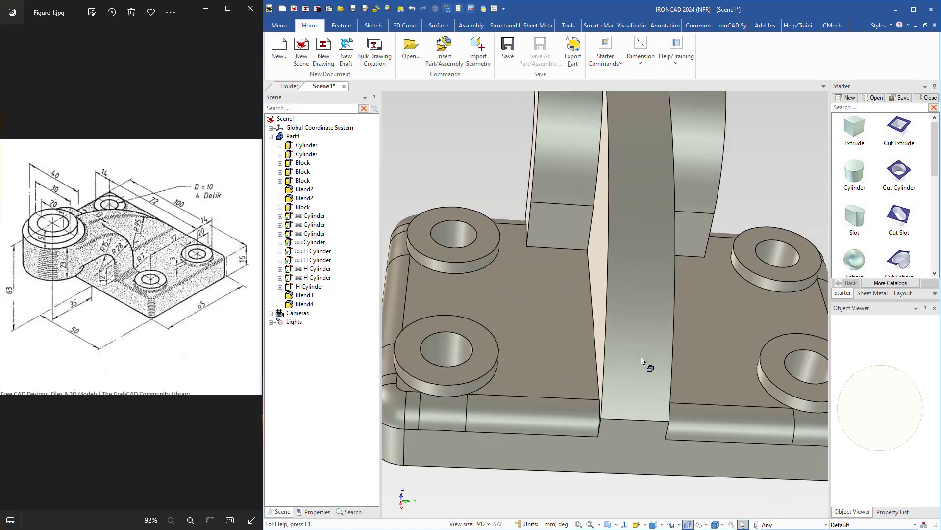
scroll(607, 358, "down", 3)
middle_click_drag(562, 398, 635, 399)
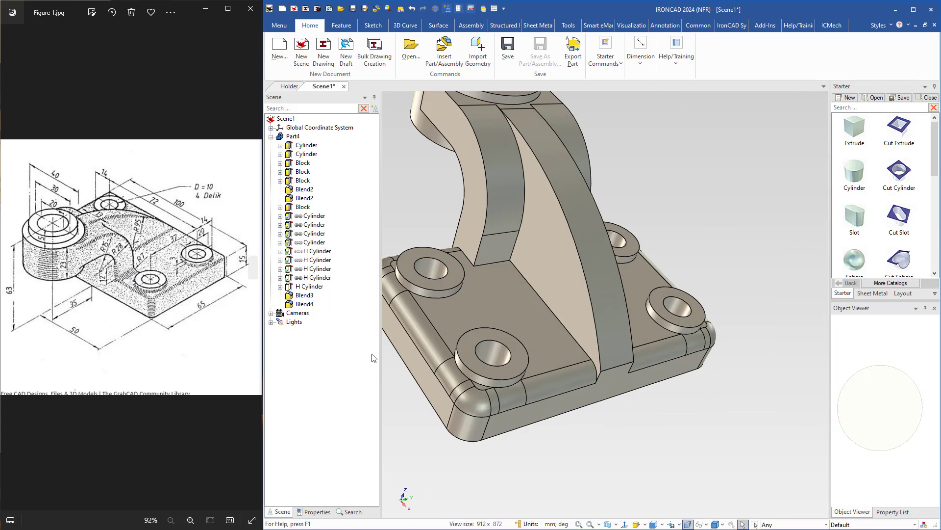
scroll(506, 311, "up", 2)
middle_click_drag(506, 310, 559, 322, "shift")
left_click(564, 306)
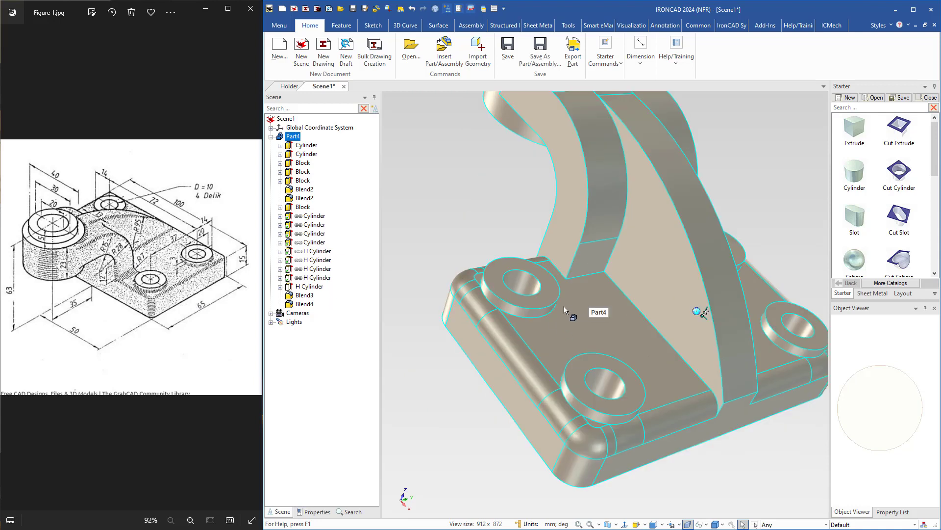
right_click(564, 306)
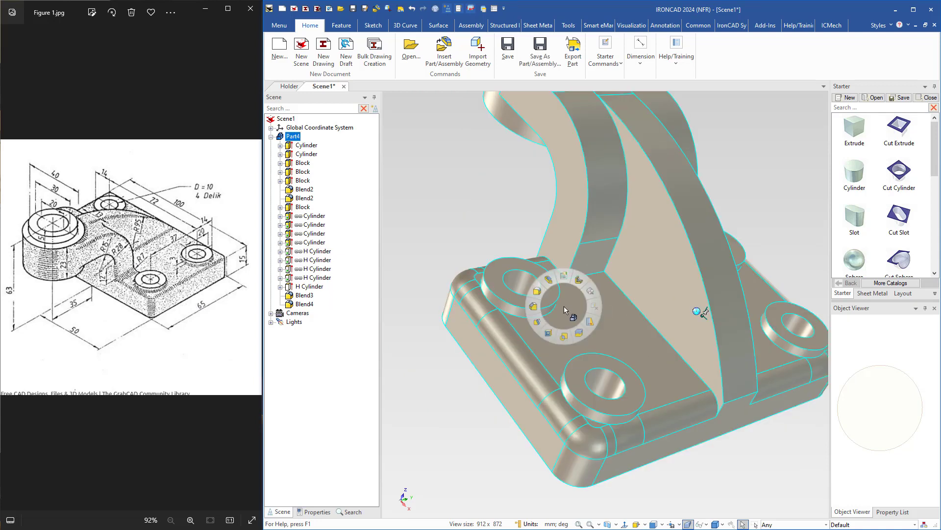
left_click(536, 292)
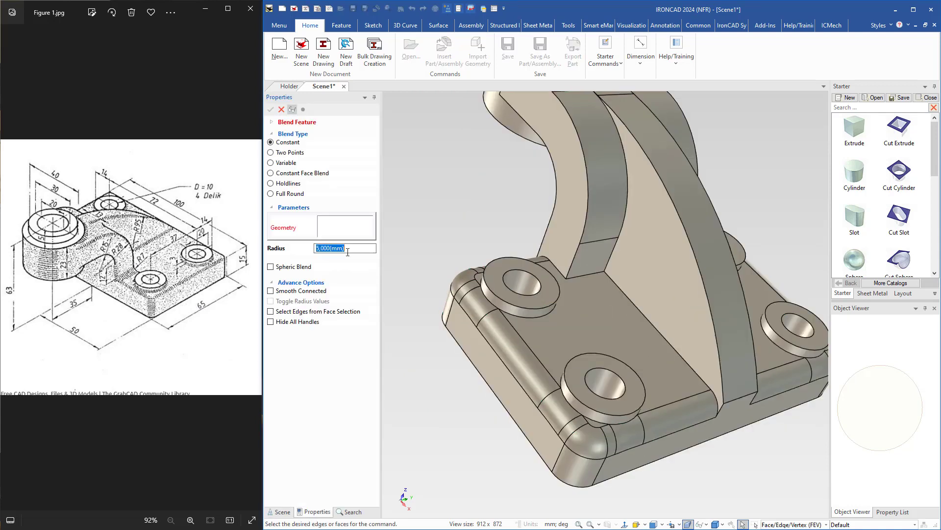
type("7")
left_click(578, 274)
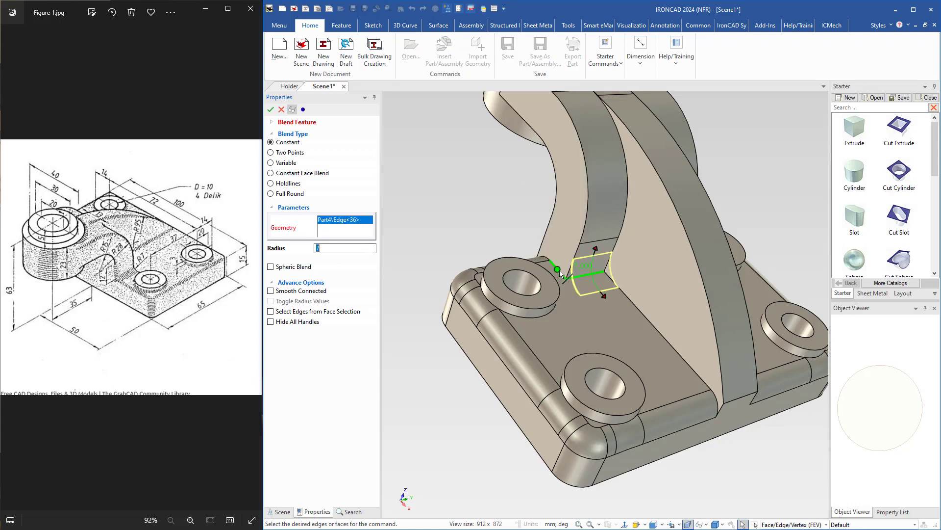
left_click(559, 271)
Add the arm's two matching foot edges on the other side of the rib and apply the blend.
middle_click_drag(647, 266, 529, 337)
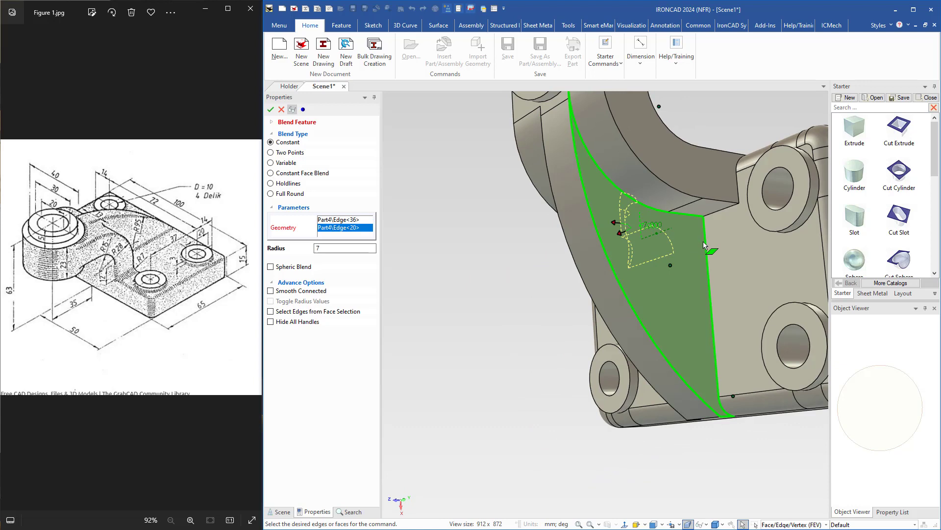
middle_click_drag(564, 294, 686, 215)
left_click(731, 205)
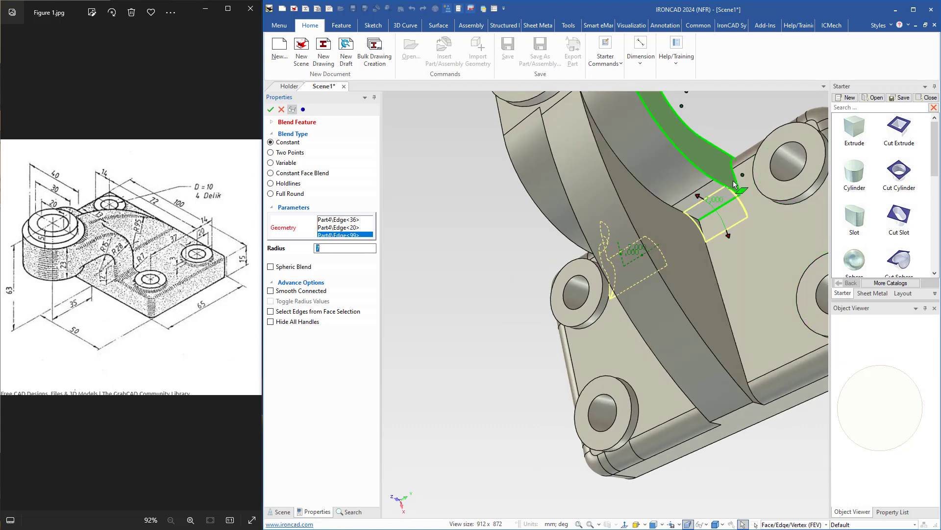
left_click(737, 184)
middle_click_drag(710, 282, 770, 244)
key("Return")
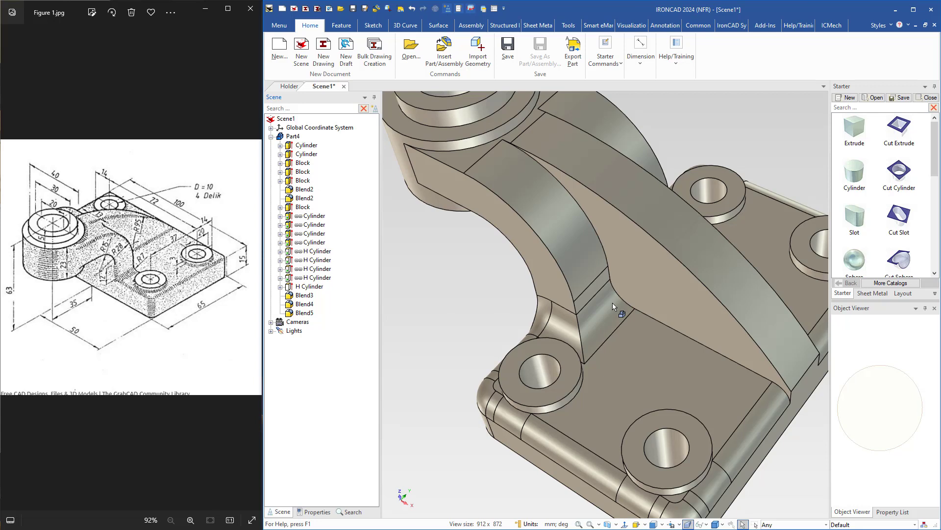
Start a constant 3 mm blend with Smooth Connected on the edges where the rib meets the arm and base plate, on both sides.
middle_click_drag(613, 303, 667, 320)
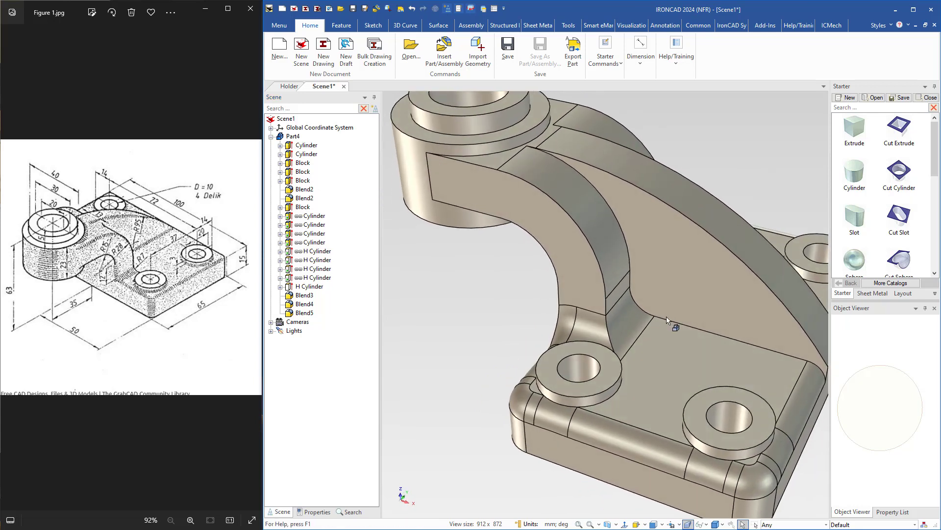
middle_click(666, 319)
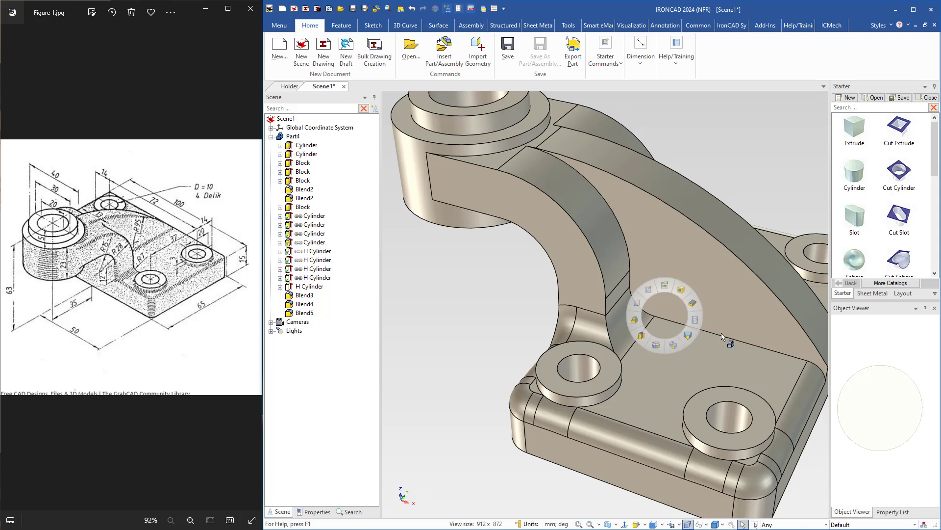
left_click(692, 314)
middle_click(656, 322)
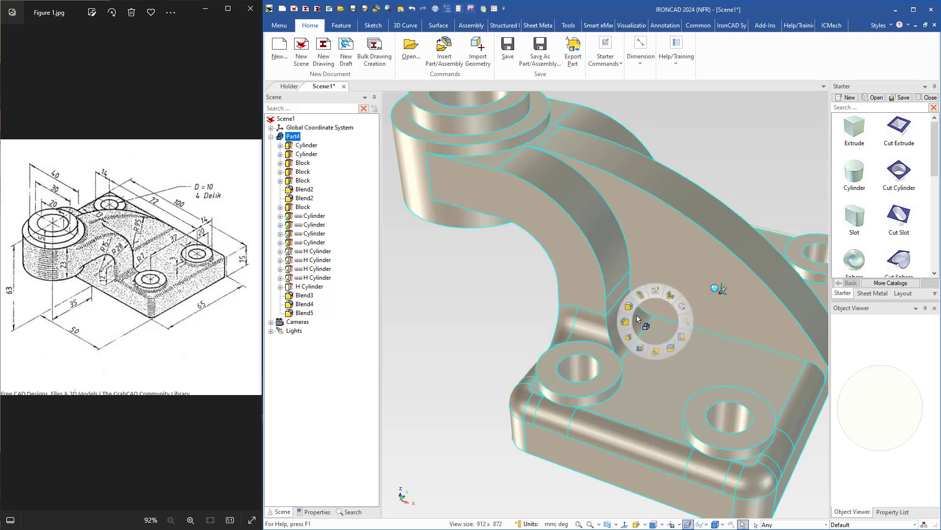
left_click(629, 307)
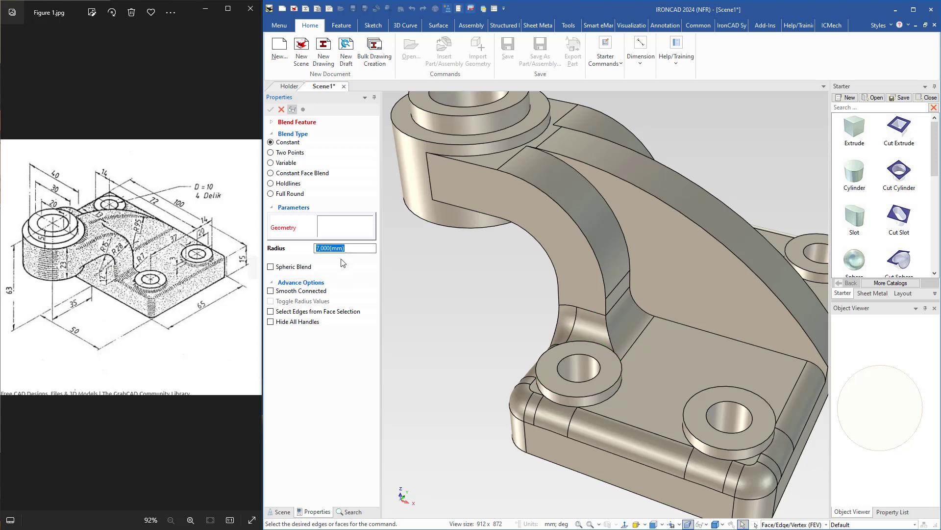
type("3")
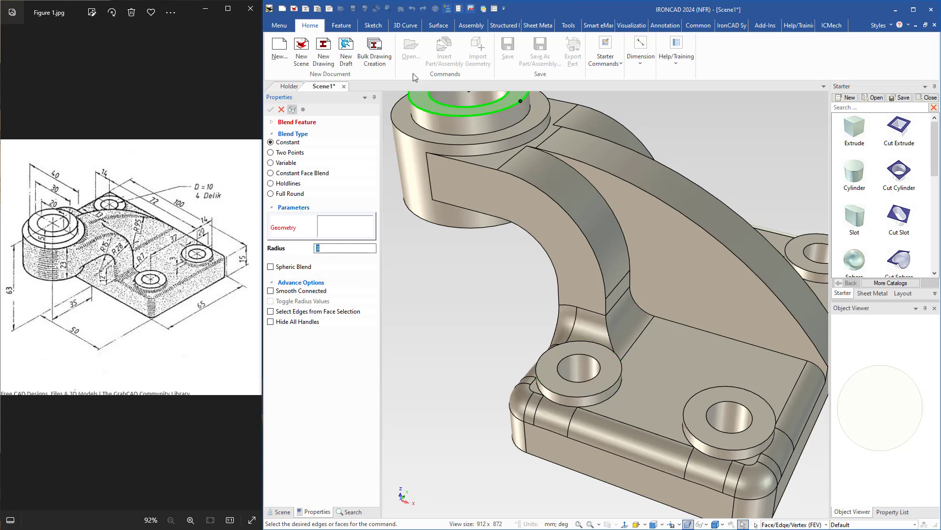
left_click(596, 189)
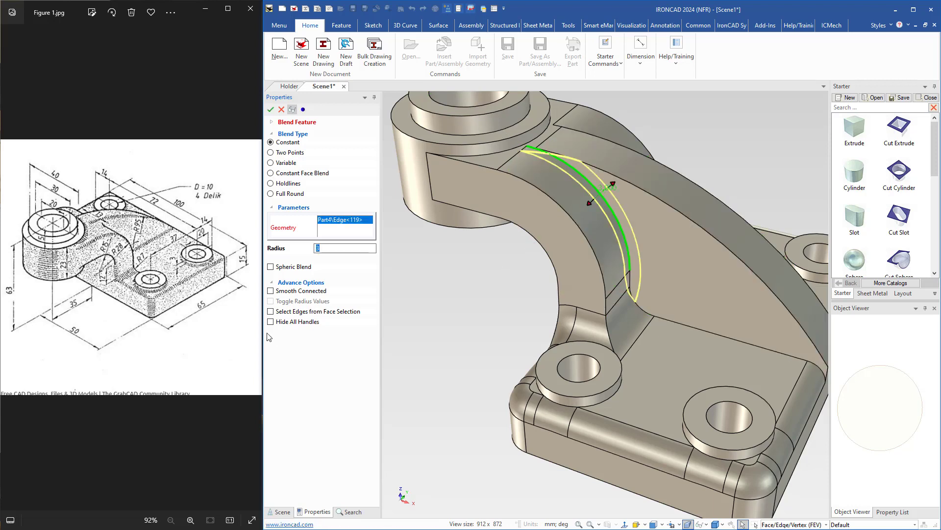
left_click(270, 292)
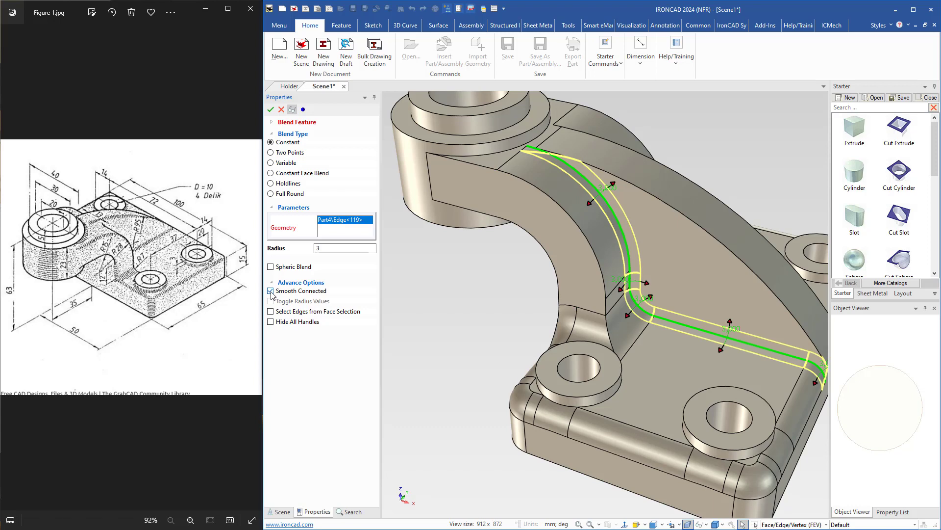
middle_click_drag(677, 232, 590, 199, "shift")
left_click(592, 198)
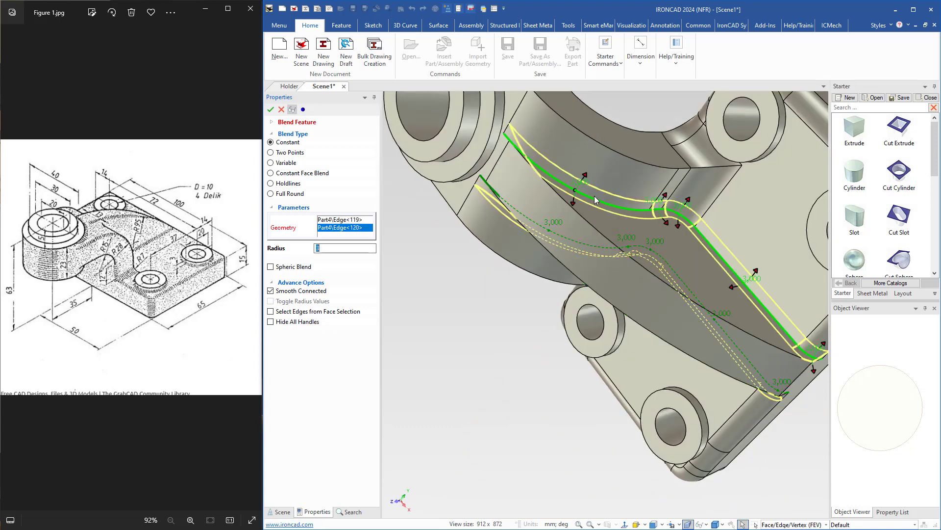
Add the arm's upper and lower curved outer edges on both sides to the 3 mm blend and apply it.
mouse_move(598, 279)
middle_mouse_down()
mouse_move(677, 193)
mouse_move(567, 364)
mouse_move(603, 290)
middle_mouse_up()
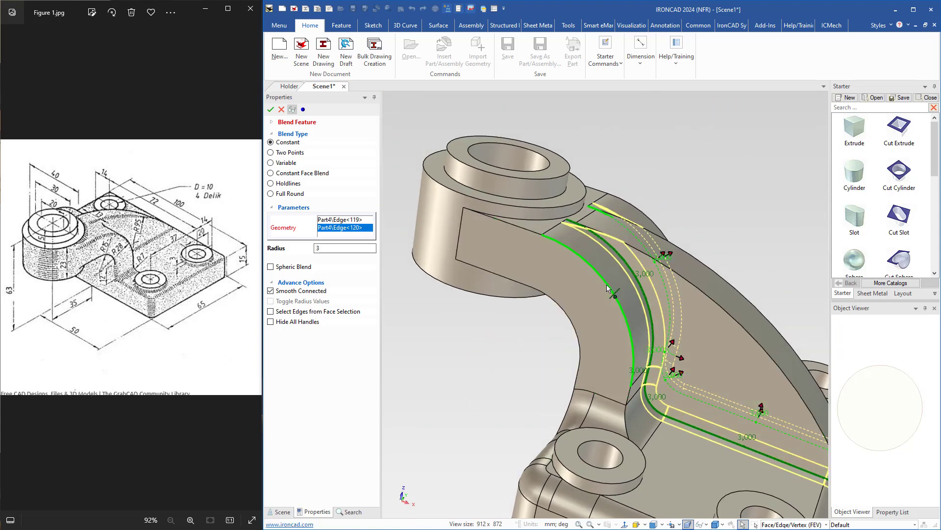
left_click(572, 318)
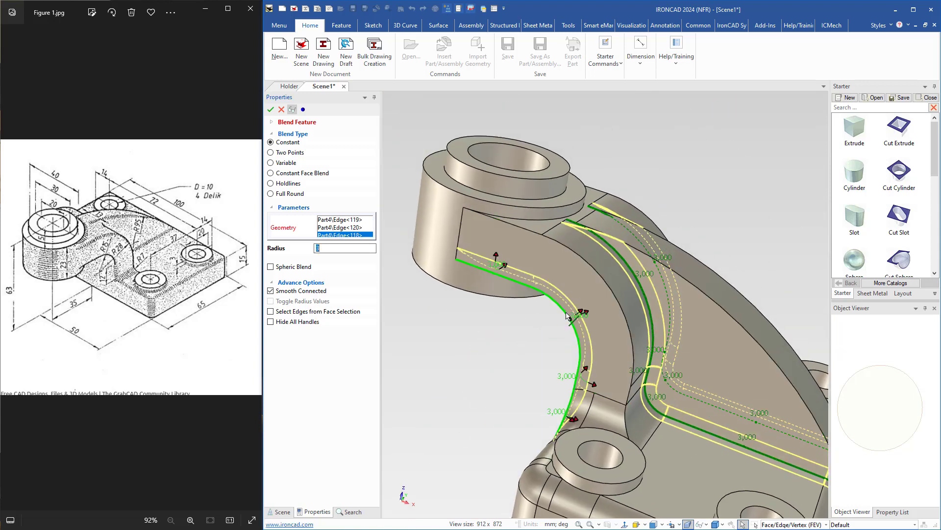
left_click(608, 289)
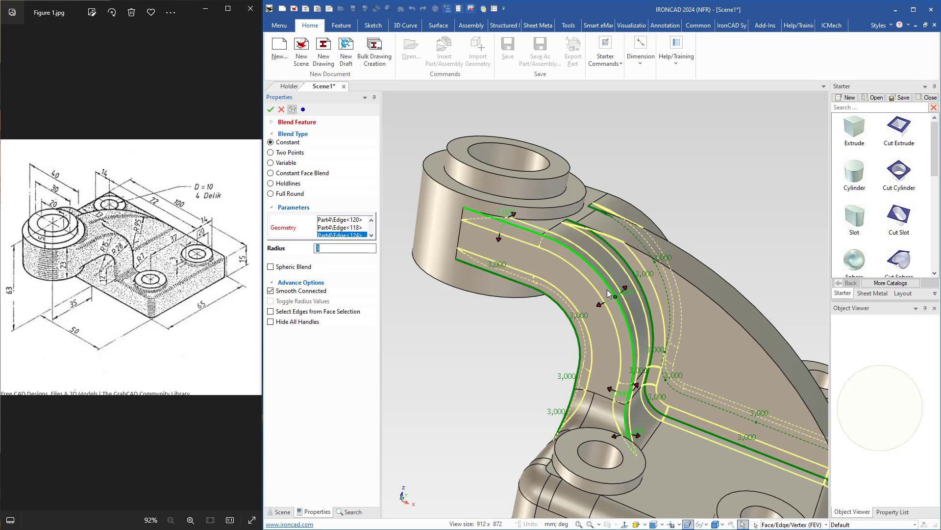
mouse_move(607, 289)
middle_mouse_down()
mouse_move(559, 345)
mouse_move(604, 311)
mouse_move(611, 279)
middle_mouse_up()
left_click(604, 311)
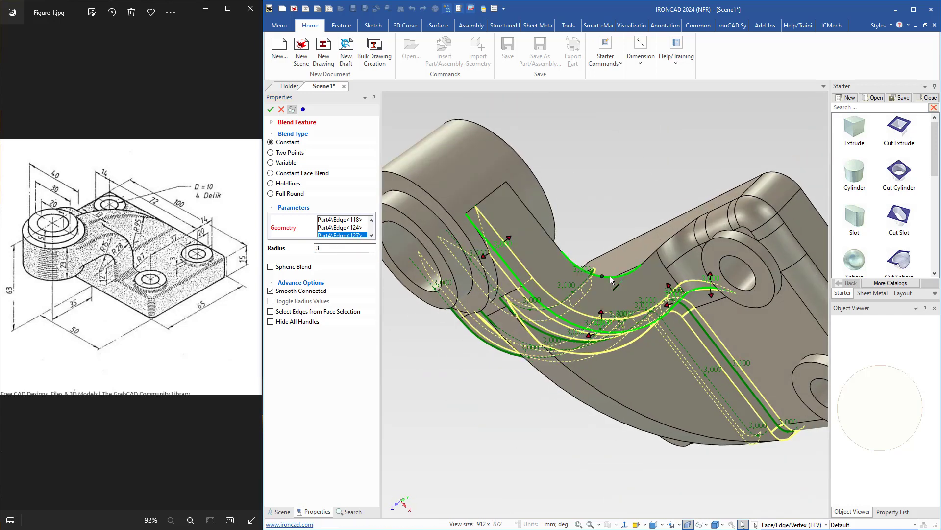
left_click(610, 280)
key("Return")
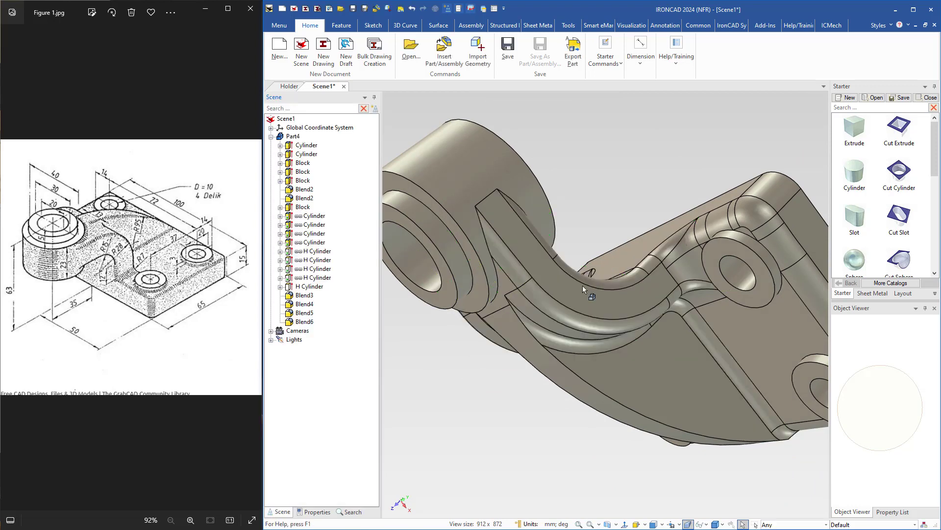
Apply a constant 2 mm blend to the two long curved upper edges of the rib.
middle_click_drag(582, 285, 593, 339)
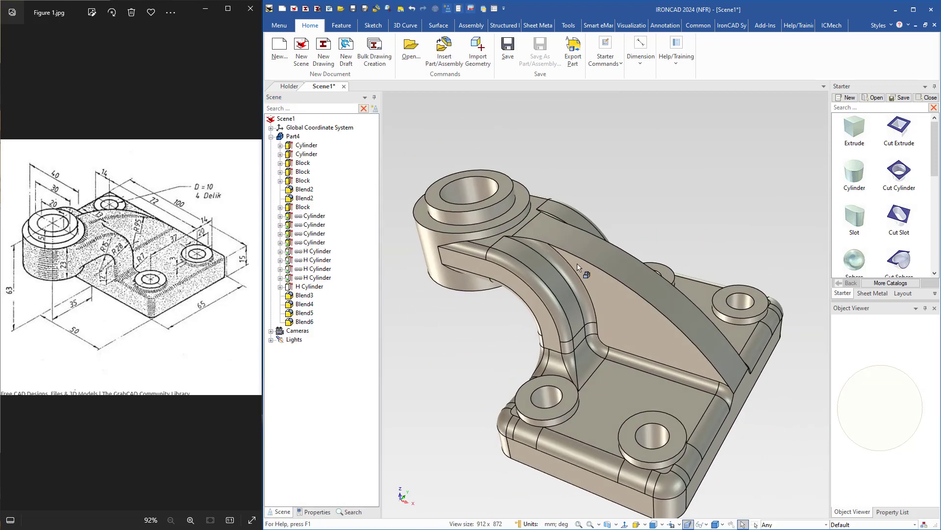
left_click(608, 327)
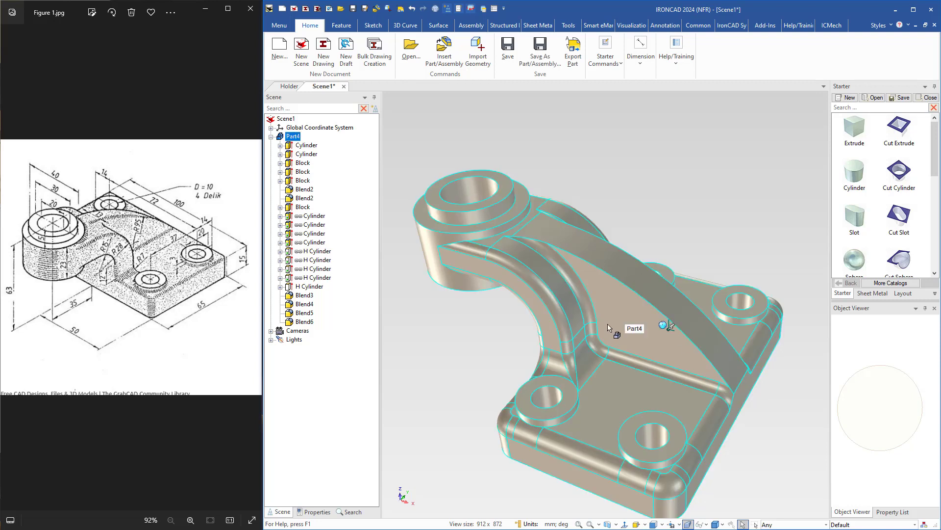
key("s")
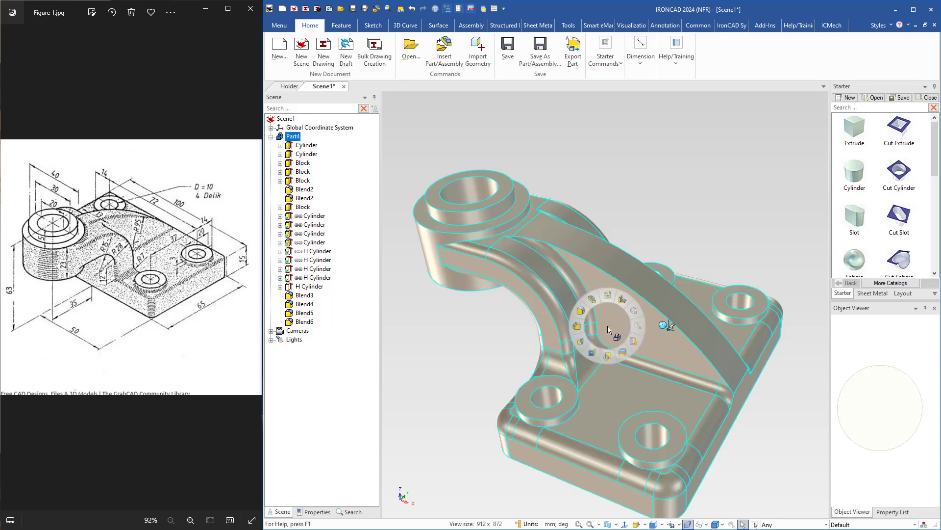
left_click(581, 312)
type("2")
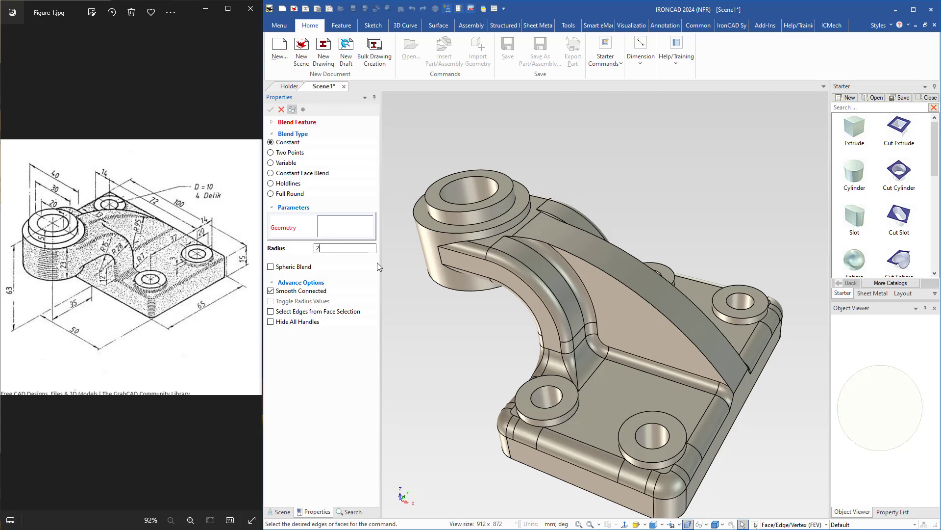
left_click(582, 262)
middle_click_drag(583, 262, 645, 263)
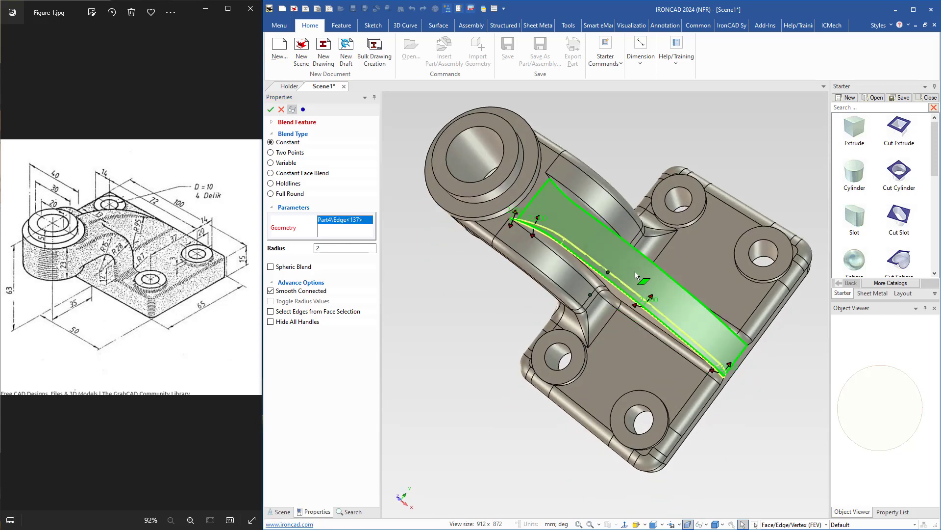
left_click(647, 262)
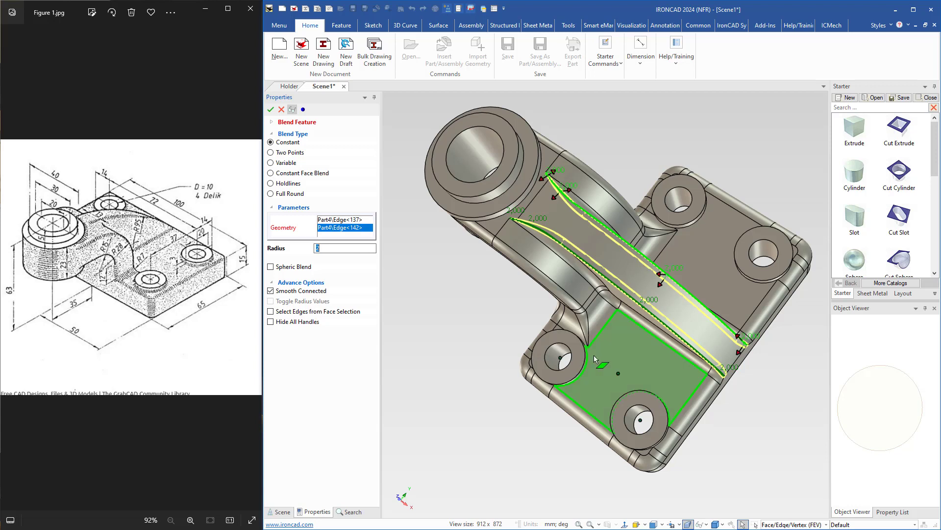
middle_click_drag(600, 362, 576, 384)
scroll(576, 384, "up", 2)
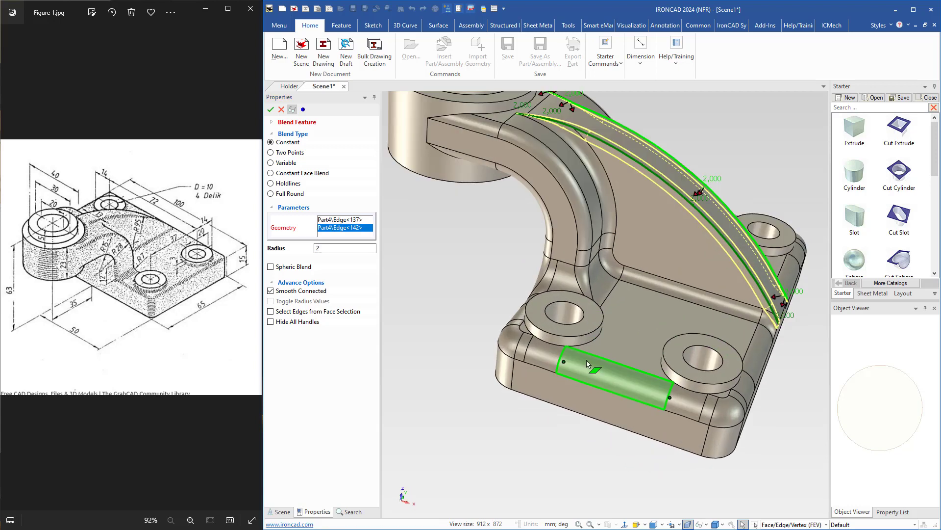
key("Return")
Start a constant 2 mm blend on the edges where the four small drilled bosses meet the base plate.
left_click(629, 337)
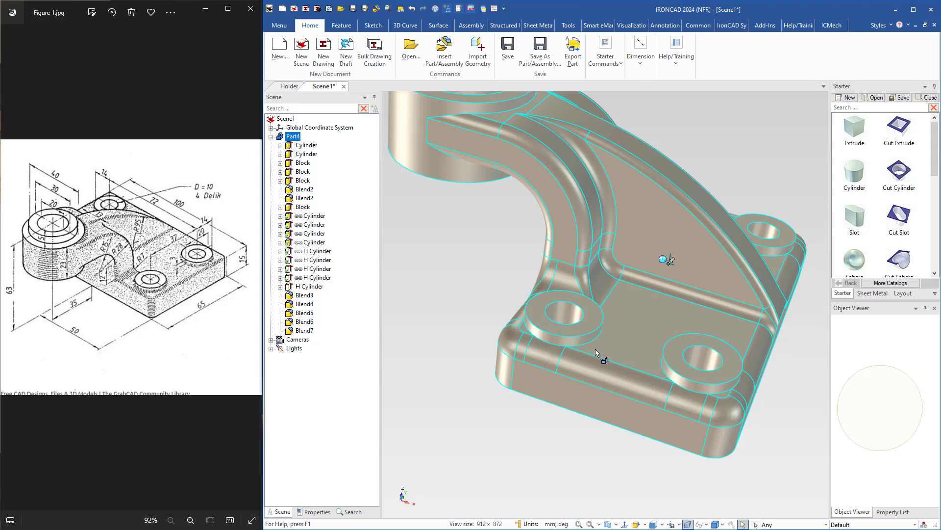
right_click_drag(576, 358, 549, 347)
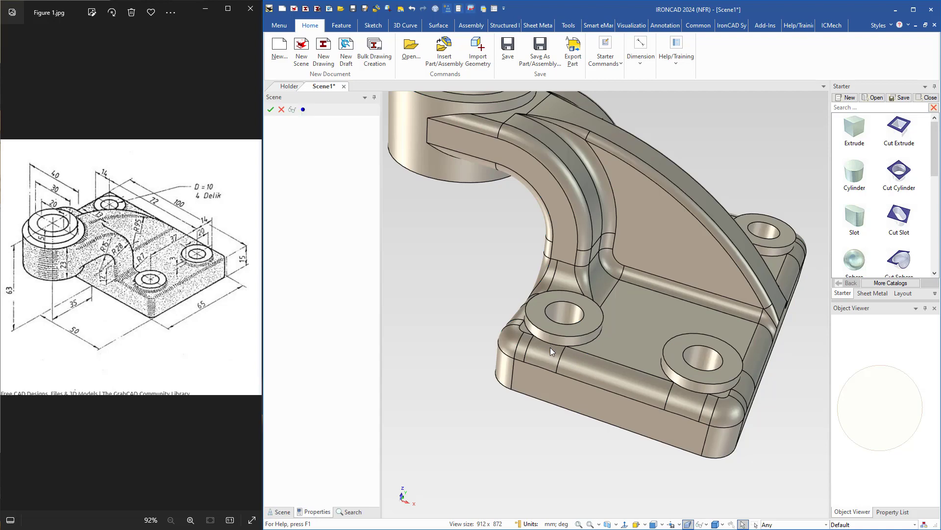
left_click(584, 344)
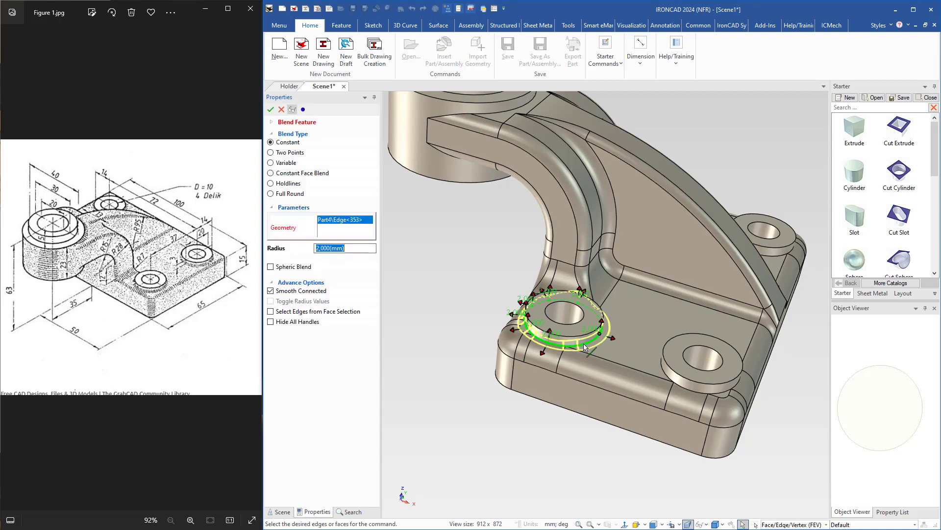
scroll(616, 368, "up", 2)
middle_click_drag(619, 370, 601, 378)
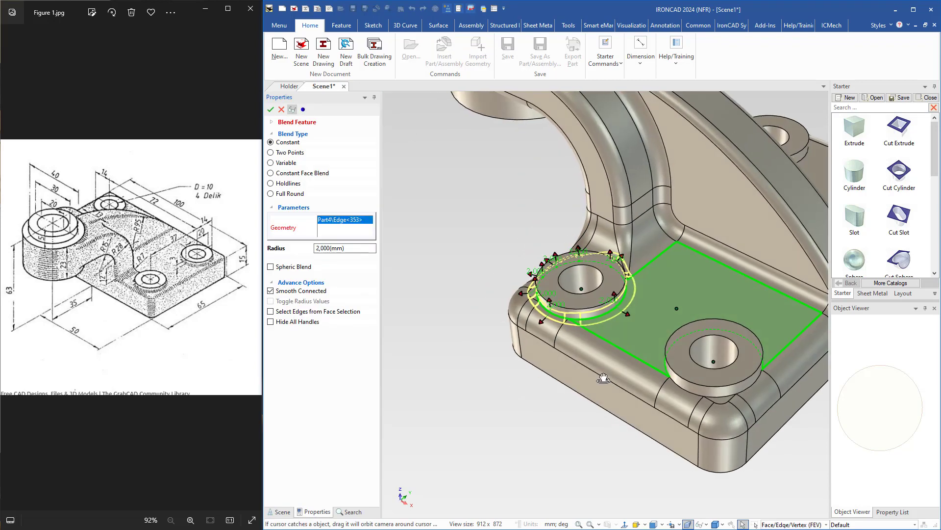
left_click(689, 390)
middle_click_drag(687, 373, 526, 382)
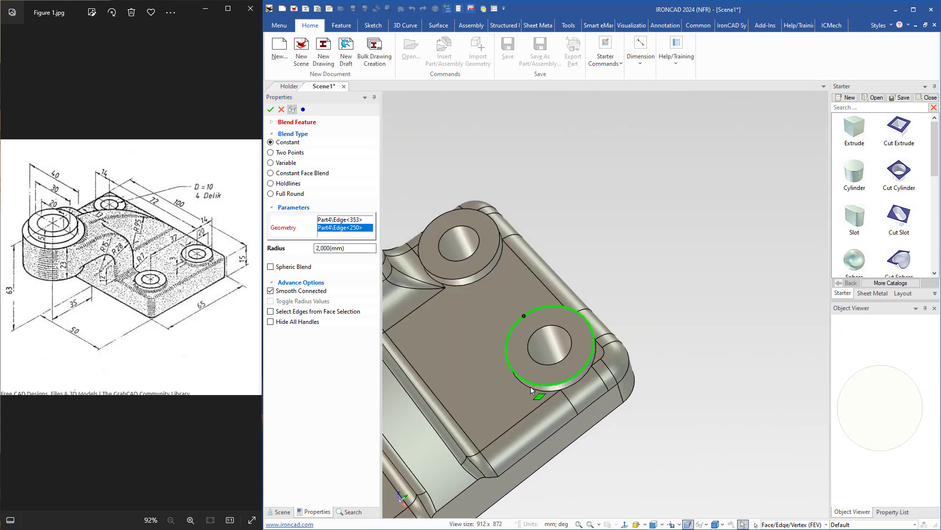
left_click(531, 387)
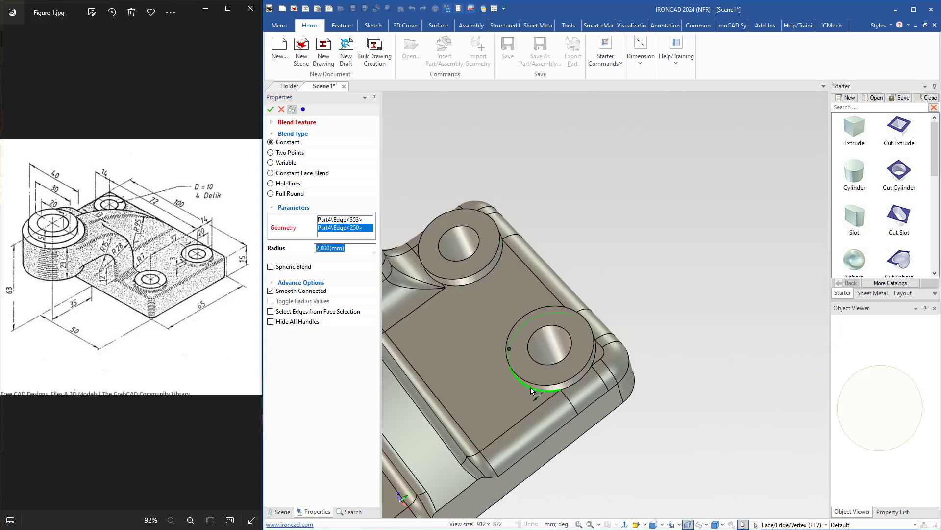
left_click(470, 283)
Add the upper and lower edges where the arm joins the large stepped boss and apply the 2 mm blend.
middle_click_drag(469, 283, 588, 377)
scroll(514, 255, "up", 4)
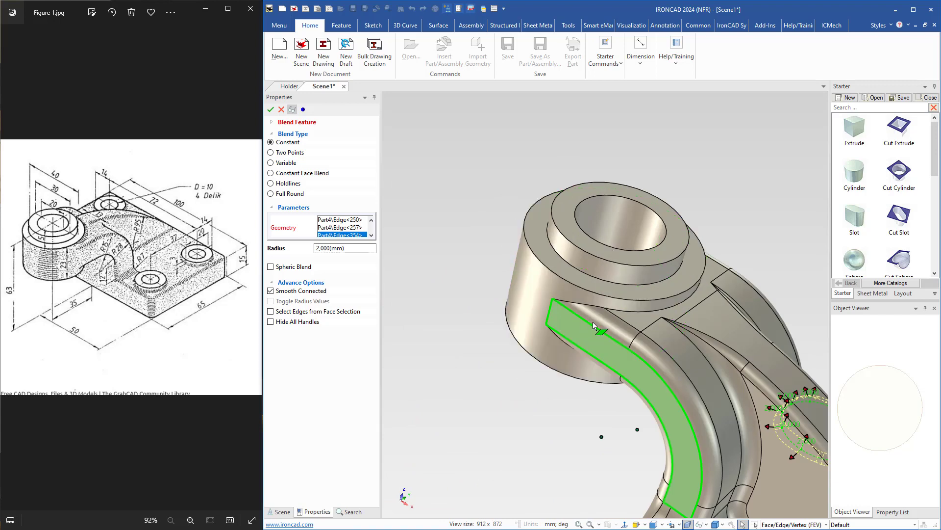
left_click(620, 315)
middle_click_drag(617, 324, 637, 221)
left_click(610, 398)
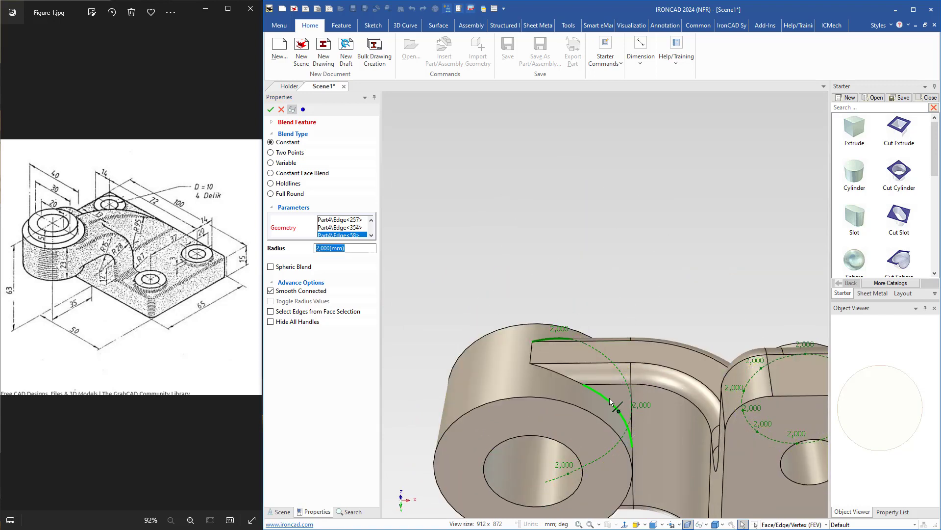
middle_click_drag(610, 398, 577, 313)
left_click(565, 309)
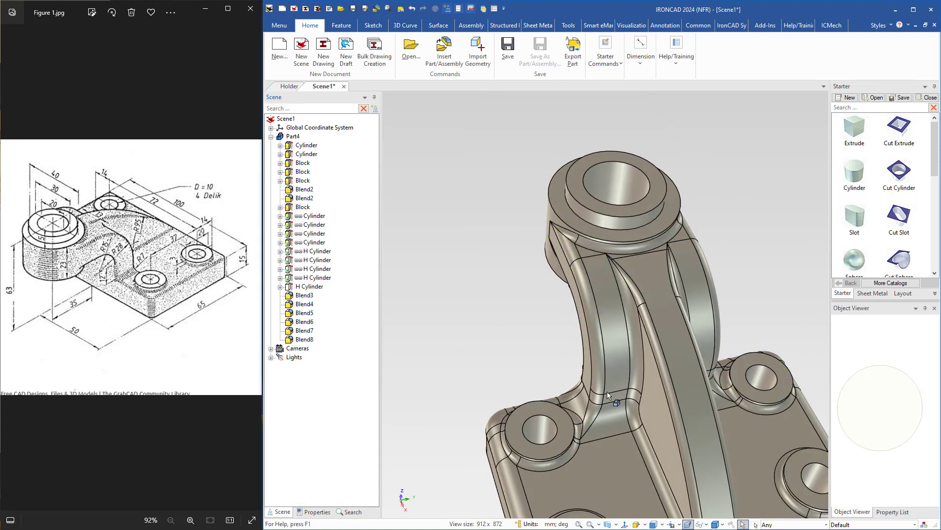
Examine the blended bracket from several angles and compare it with the reference drawing.
middle_click_drag(608, 394, 623, 355)
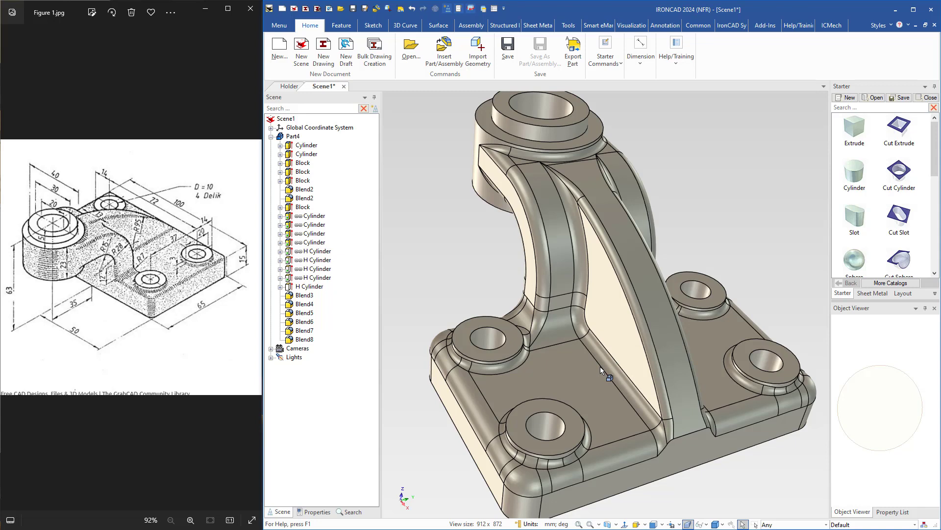
middle_click_drag(600, 366, 561, 404)
middle_click_drag(561, 404, 755, 438, "shift")
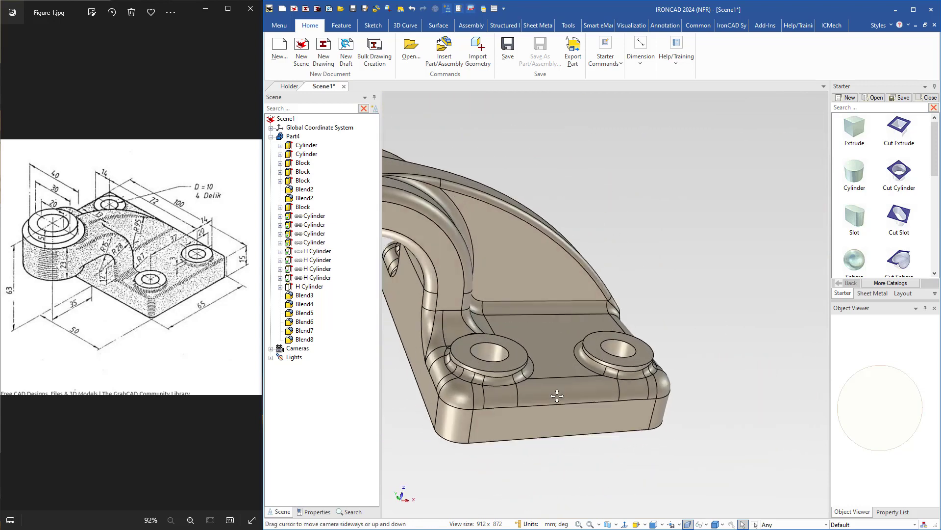
scroll(589, 300, "down", 3)
middle_click_drag(519, 240, 544, 279)
middle_click_drag(545, 279, 643, 318, "shift")
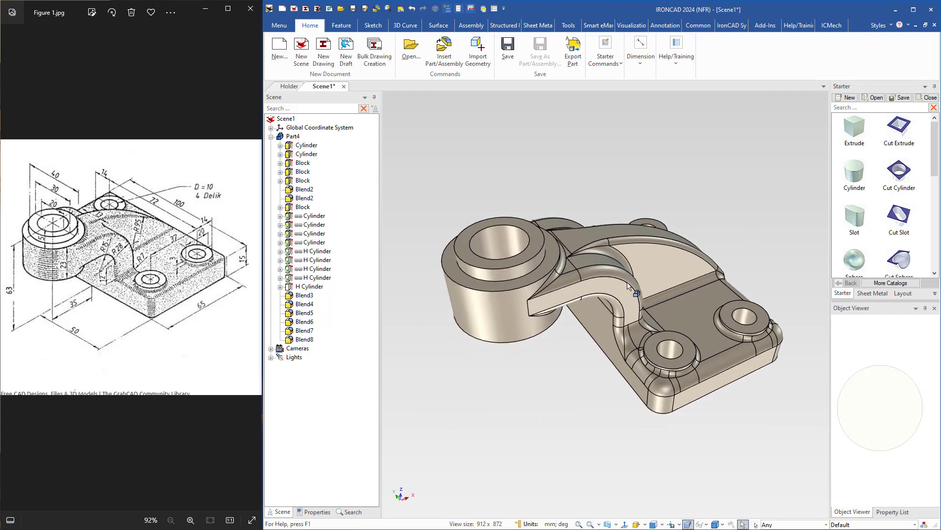
middle_click_drag(627, 286, 633, 345)
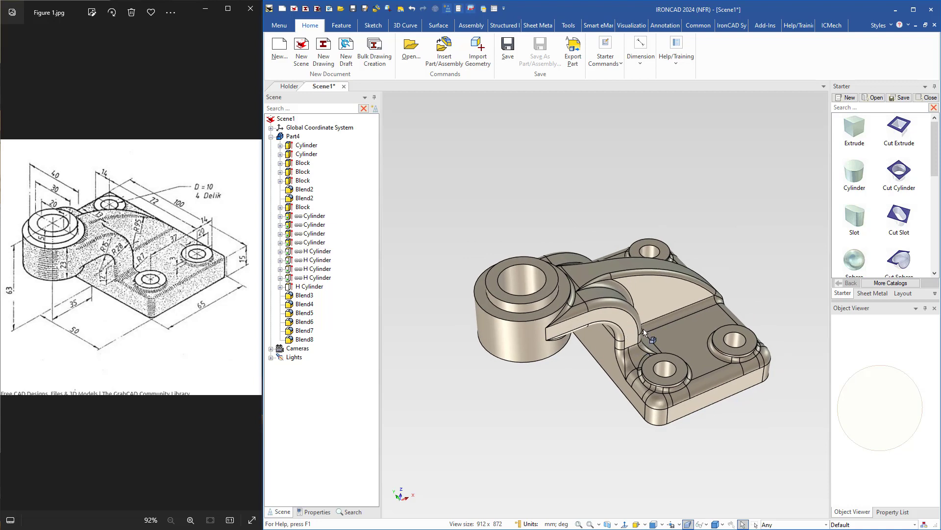